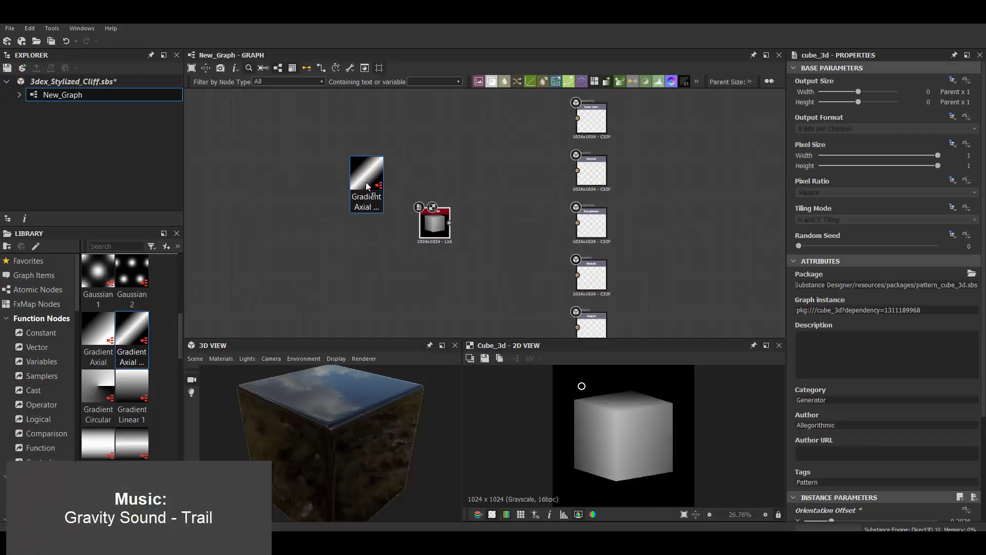
Step: Add a Blend set to Multiply combining the Cube 3D and the reflected axial gradient
{"action": "key", "text": "space"}
{"action": "left_click", "coordinate": [418, 237]}
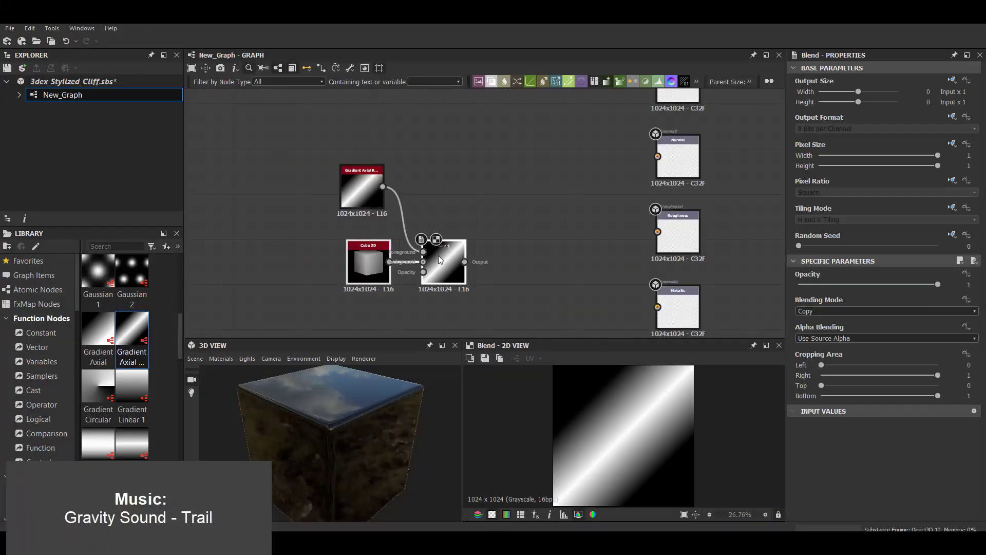
{"action": "left_click", "coordinate": [814, 338]}
{"action": "key", "text": "Up"}
{"action": "key", "text": "Up"}
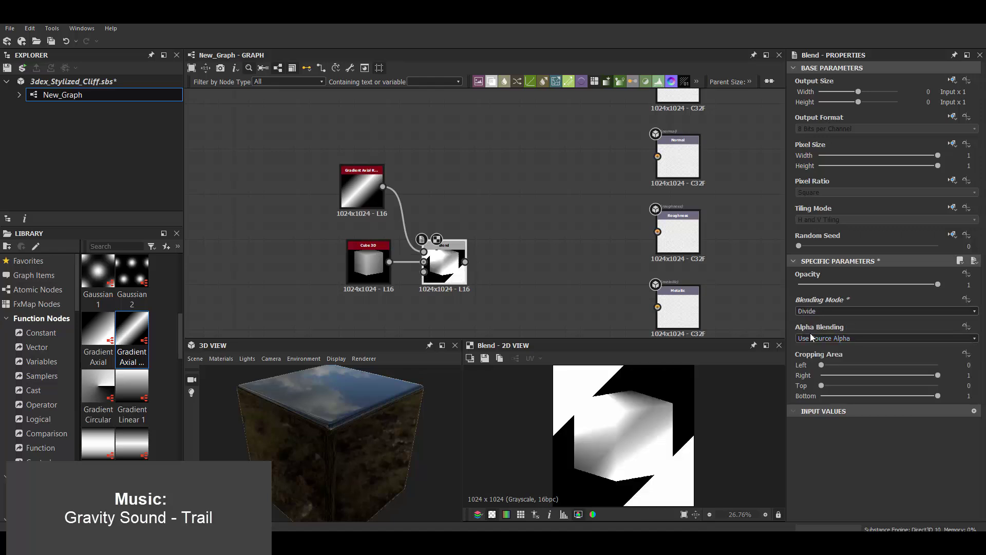
{"action": "left_click", "coordinate": [362, 188]}
{"action": "scroll", "coordinate": [846, 423], "scroll_direction": "down", "scroll_amount": 2}
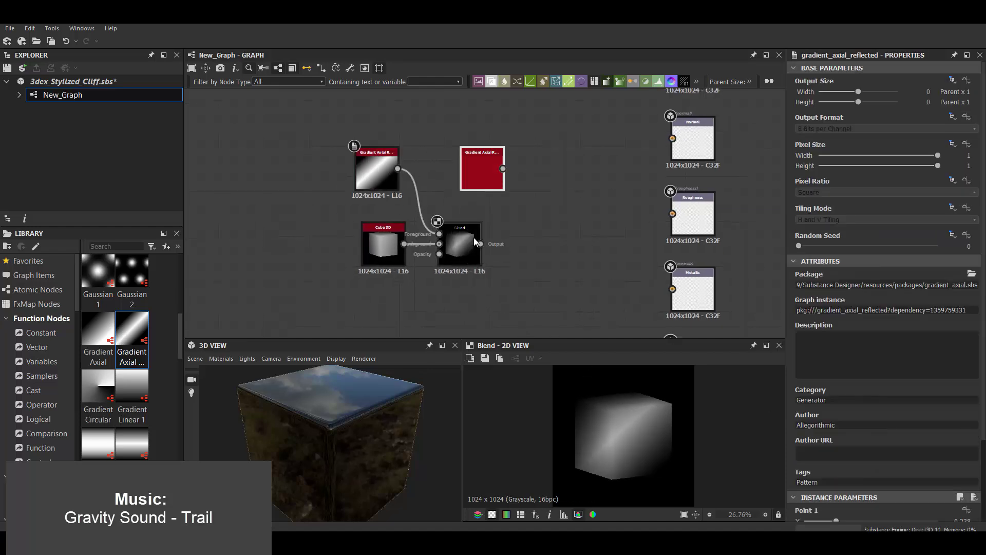
{"action": "left_click", "coordinate": [837, 345]}
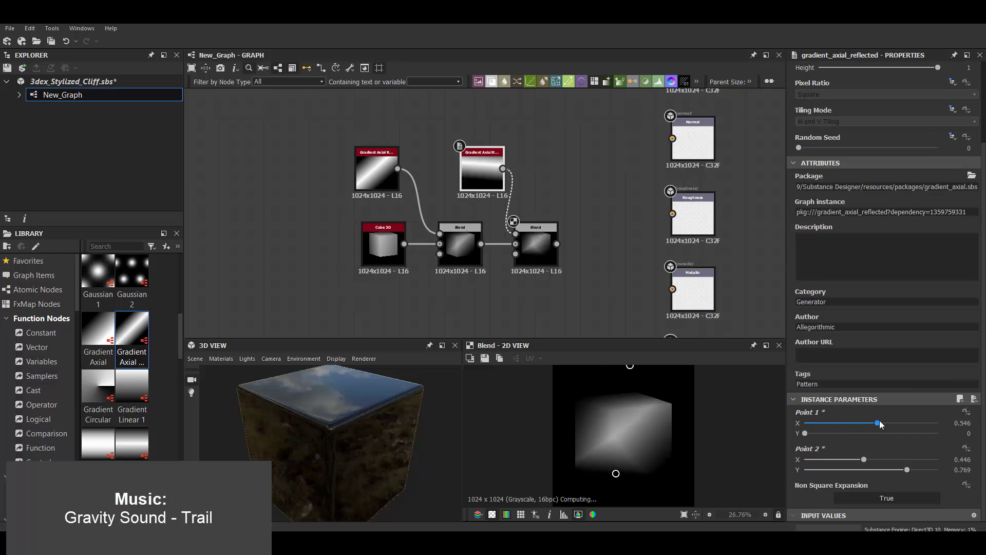
{"action": "scroll", "coordinate": [483, 247], "scroll_direction": "down", "scroll_amount": 3}
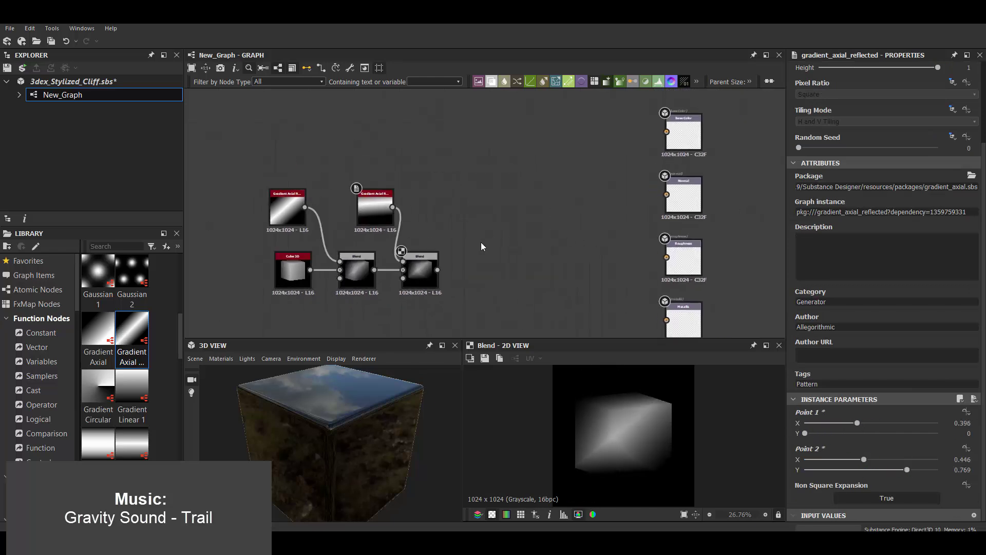
Step: Add a Tile Sampler node and feed the blend result into it
{"action": "key", "text": "space"}
{"action": "type", "text": "tile sa"}
{"action": "left_click", "coordinate": [499, 240]}
{"action": "left_click_drag", "start_coordinate": [437, 270], "coordinate": [502, 275]}
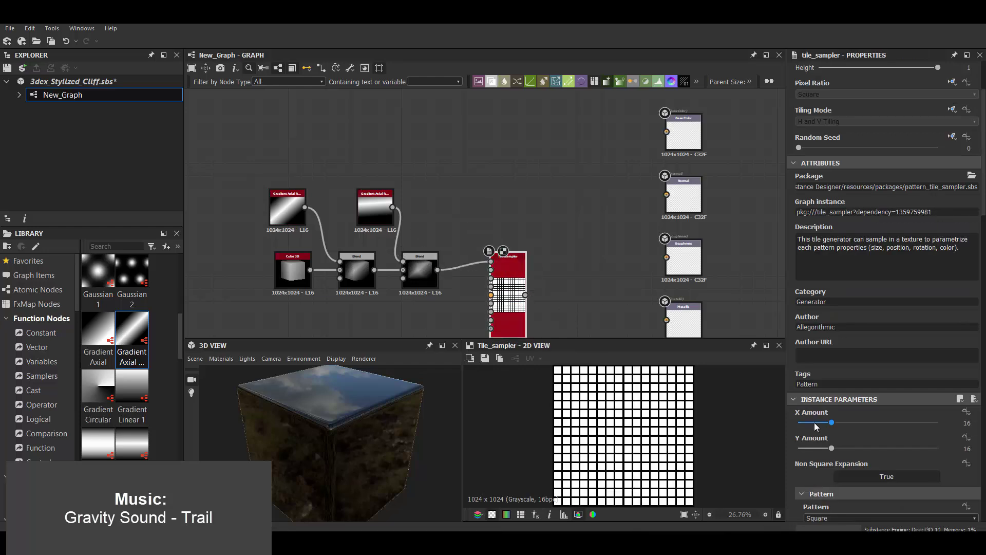
Step: Set the Tile Sampler to the pattern input, 4 × 5 tiles at scale 2.58
{"action": "scroll", "coordinate": [847, 413], "scroll_direction": "down", "scroll_amount": 5}
{"action": "left_click_drag", "start_coordinate": [821, 508], "coordinate": [840, 504]}
{"action": "scroll", "coordinate": [615, 402], "scroll_direction": "down", "scroll_amount": 2}
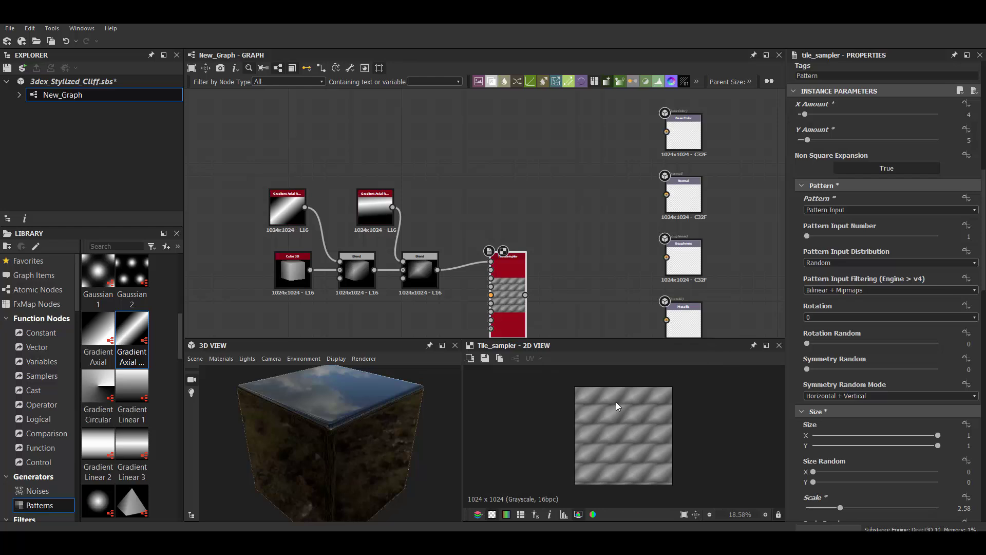
{"action": "scroll", "coordinate": [640, 408], "scroll_direction": "up", "scroll_amount": 1}
Step: Convert the Tile Sampler output with a Normal node wired into the Normal output
{"action": "middle_click_drag", "start_coordinate": [590, 281], "coordinate": [531, 242]}
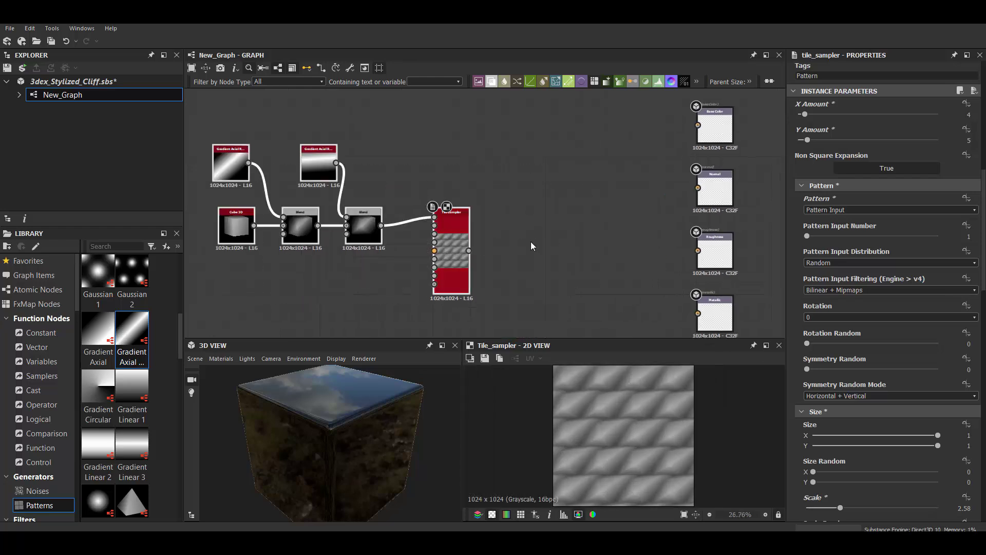
{"action": "key", "text": "space"}
{"action": "type", "text": "norm"}
{"action": "key", "text": "Return"}
{"action": "left_click_drag", "start_coordinate": [469, 251], "coordinate": [510, 238]}
{"action": "mouse_move", "coordinate": [535, 236]}
{"action": "left_mouse_down"}
{"action": "mouse_move", "coordinate": [609, 235]}
{"action": "mouse_move", "coordinate": [698, 188]}
{"action": "left_mouse_up"}
Step: Add a Uniform Color node for the black metallic value
{"action": "key", "text": "space"}
{"action": "type", "text": "uniform"}
{"action": "key", "text": "Return"}
Step: Connect the uniform color to Metallic and make a grayscale copy at level 116
{"action": "left_click_drag", "start_coordinate": [681, 330], "coordinate": [656, 317]}
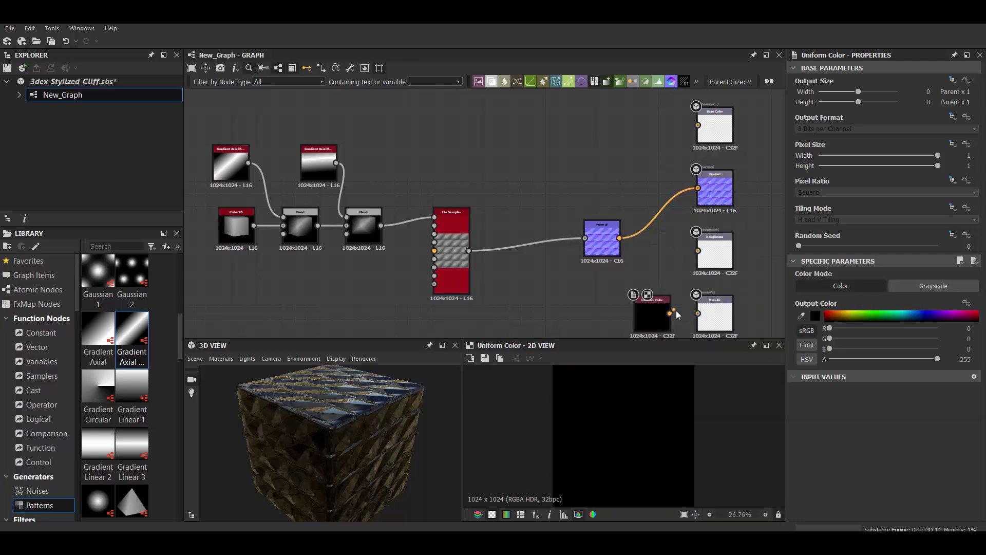
{"action": "key", "text": "ctrl+c"}
{"action": "key", "text": "ctrl+v"}
{"action": "left_click", "coordinate": [977, 282]}
{"action": "mouse_move", "coordinate": [601, 246]}
{"action": "left_mouse_down"}
{"action": "mouse_move", "coordinate": [626, 202]}
{"action": "mouse_move", "coordinate": [590, 226]}
{"action": "left_mouse_up"}
Step: Add a Curvature Smooth from the Normal node and wire it into Base Color
{"action": "scroll", "coordinate": [625, 202], "scroll_direction": "down", "scroll_amount": 1}
{"action": "key", "text": "space"}
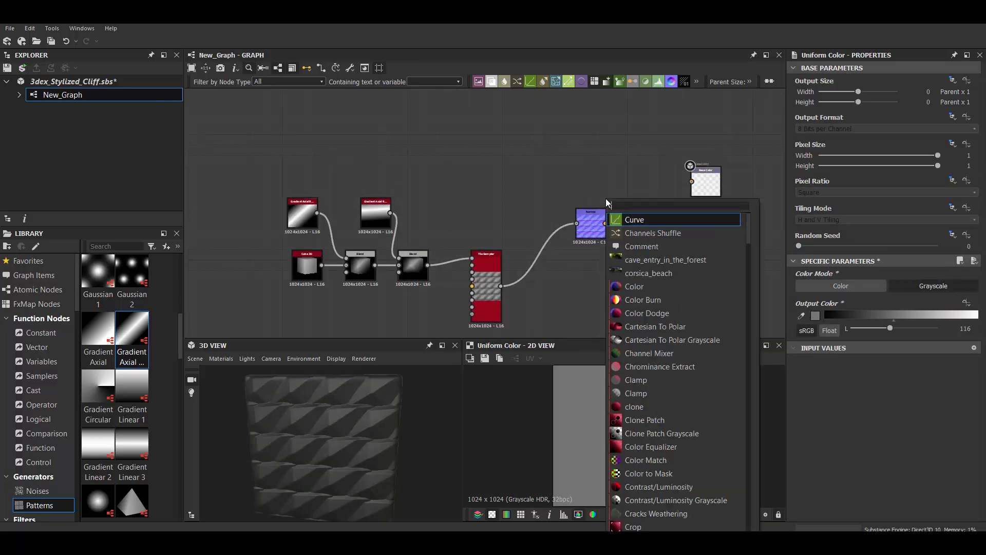
{"action": "type", "text": "curv"}
{"action": "key", "text": "Return"}
{"action": "left_click_drag", "start_coordinate": [648, 197], "coordinate": [691, 181]}
{"action": "left_click_drag", "start_coordinate": [329, 426], "coordinate": [368, 417]}
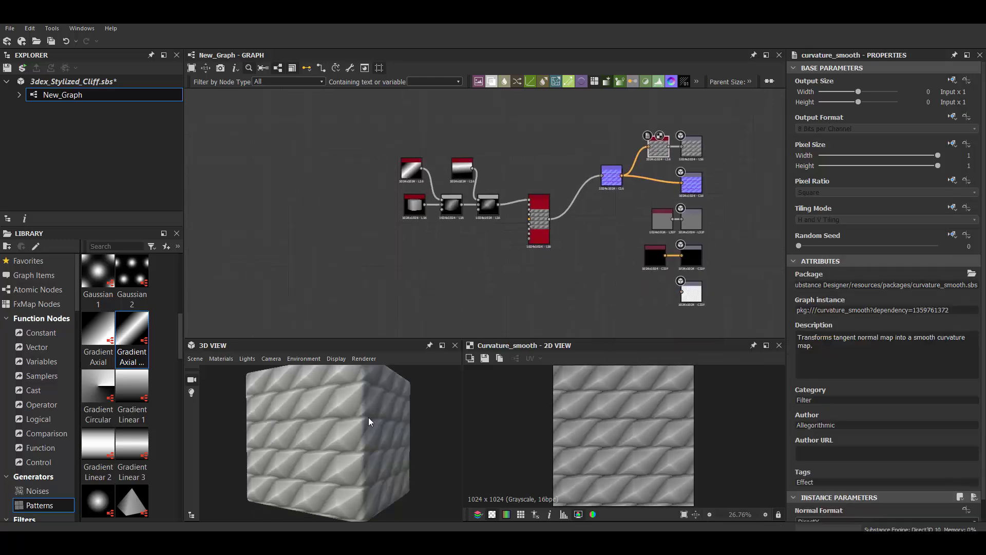
{"action": "scroll", "coordinate": [560, 225], "scroll_direction": "up", "scroll_amount": 5}
{"action": "left_click", "coordinate": [560, 225]}
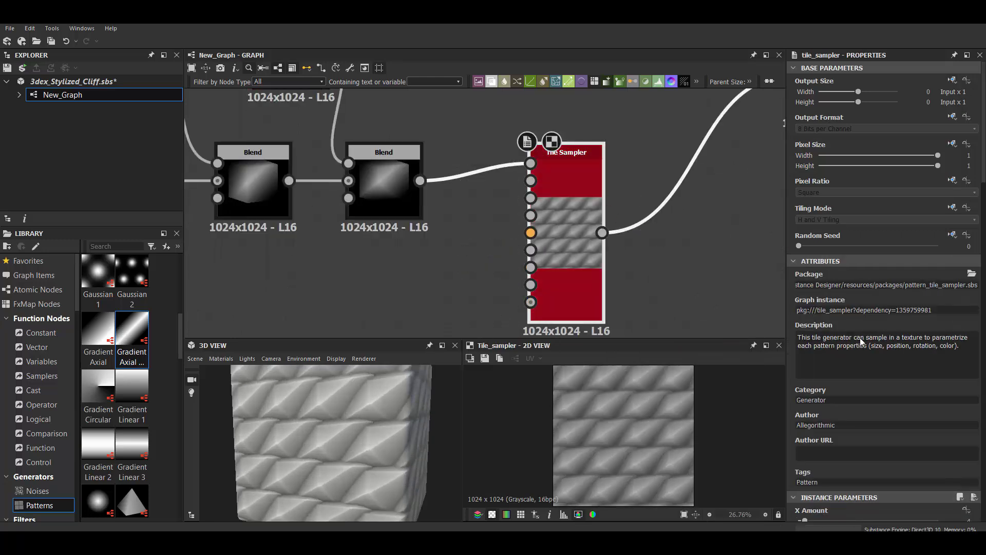
Step: Set Tile Sampler Scale Random 0.17, Scale 3.13 and Position Random 0.08
{"action": "scroll", "coordinate": [860, 337], "scroll_direction": "down", "scroll_amount": 5}
{"action": "scroll", "coordinate": [858, 363], "scroll_direction": "down", "scroll_amount": 5}
{"action": "left_click_drag", "start_coordinate": [807, 416], "coordinate": [839, 417]}
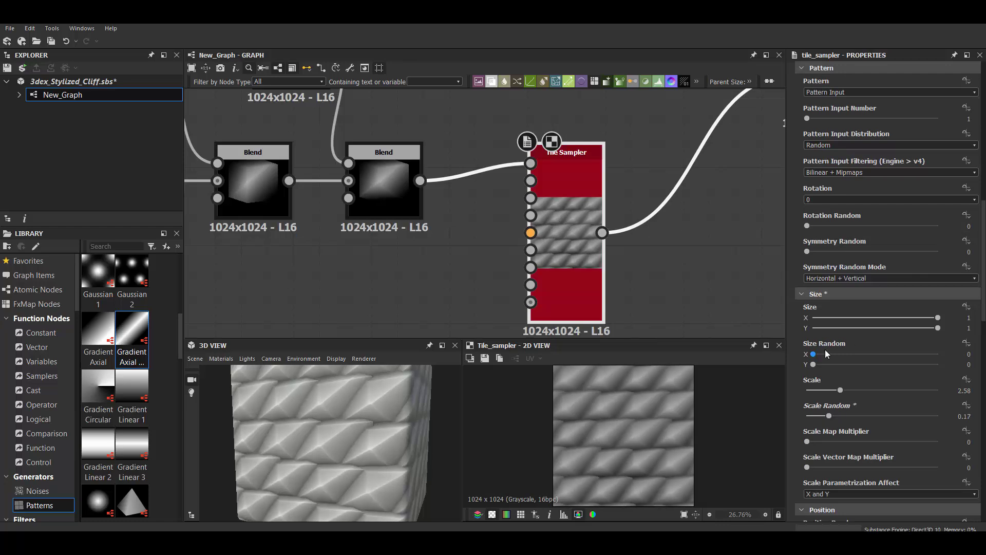
{"action": "left_click_drag", "start_coordinate": [826, 354], "coordinate": [941, 328]}
{"action": "scroll", "coordinate": [870, 332], "scroll_direction": "up", "scroll_amount": 4}
{"action": "scroll", "coordinate": [843, 319], "scroll_direction": "up", "scroll_amount": 1}
{"action": "left_click_drag", "start_coordinate": [806, 300], "coordinate": [847, 329]}
Step: Stagger the tiles with a 0.36 offset of type vertical global
{"action": "scroll", "coordinate": [858, 348], "scroll_direction": "down", "scroll_amount": 8}
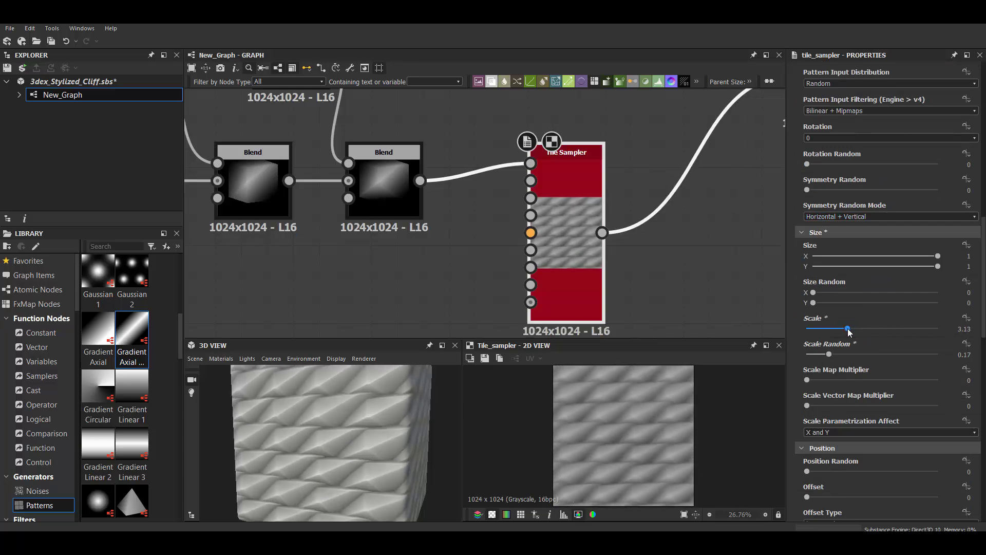
{"action": "scroll", "coordinate": [848, 332], "scroll_direction": "down", "scroll_amount": 3}
{"action": "mouse_move", "coordinate": [807, 405]}
{"action": "left_mouse_down"}
{"action": "mouse_move", "coordinate": [839, 405]}
{"action": "mouse_move", "coordinate": [811, 380]}
{"action": "mouse_move", "coordinate": [931, 405]}
{"action": "mouse_move", "coordinate": [855, 405]}
{"action": "left_mouse_up"}
{"action": "left_click", "coordinate": [827, 465]}
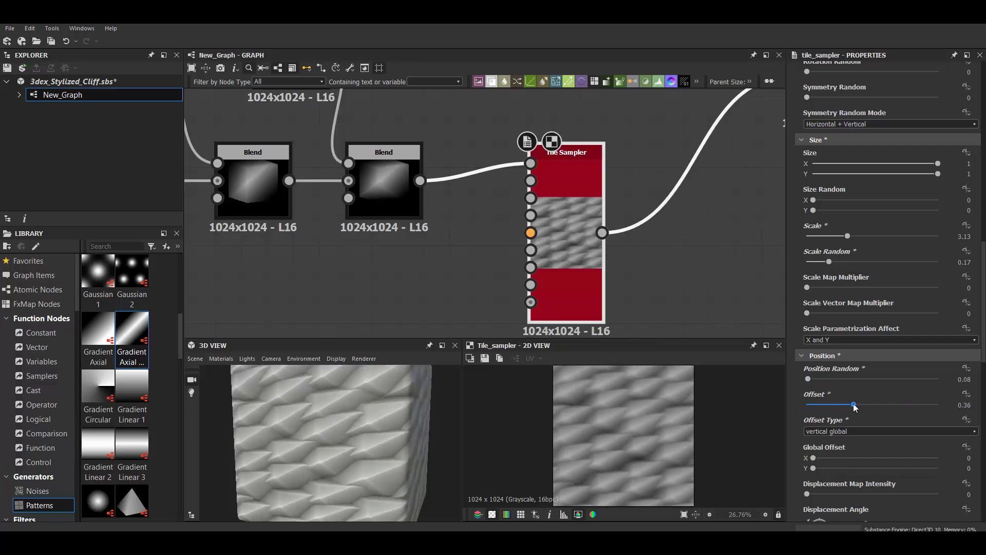
{"action": "scroll", "coordinate": [378, 412], "scroll_direction": "up", "scroll_amount": 2}
{"action": "middle_click_drag", "start_coordinate": [360, 206], "coordinate": [547, 303]}
Step: Move Point 1 and Point 2 of the first reflected axial gradient
{"action": "left_click", "coordinate": [296, 154]}
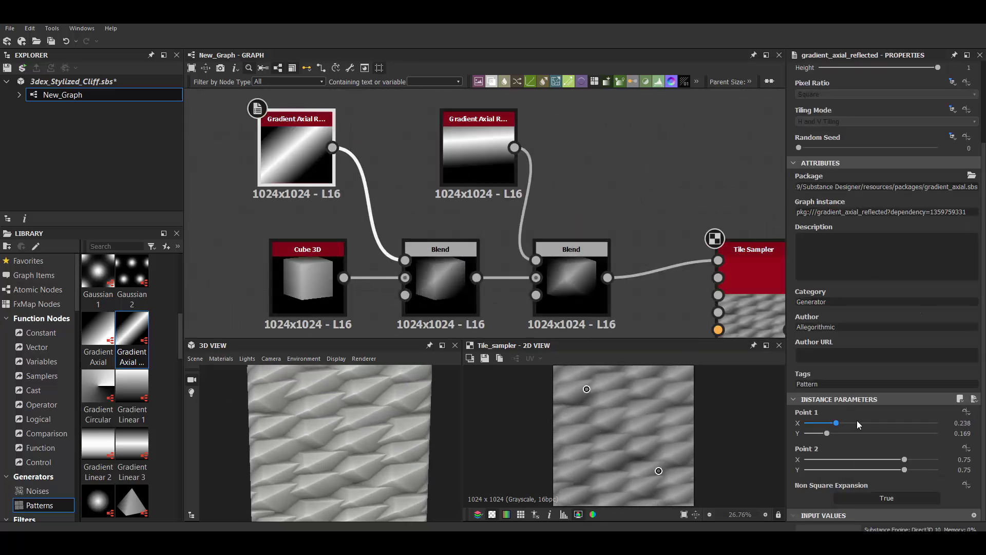
{"action": "left_click_drag", "start_coordinate": [840, 423], "coordinate": [859, 436]}
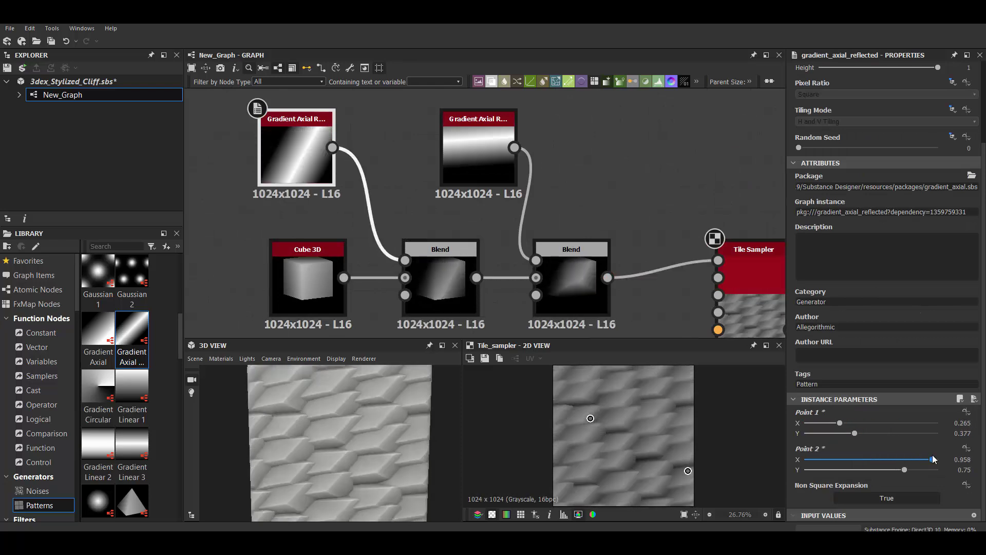
{"action": "mouse_move", "coordinate": [905, 460]}
{"action": "left_mouse_down"}
{"action": "mouse_move", "coordinate": [889, 460]}
{"action": "mouse_move", "coordinate": [884, 471]}
{"action": "left_mouse_up"}
Step: Adjust the Cube 3D orientation offset and place a Gradient Linear 1 beside it
{"action": "left_click", "coordinate": [307, 277]}
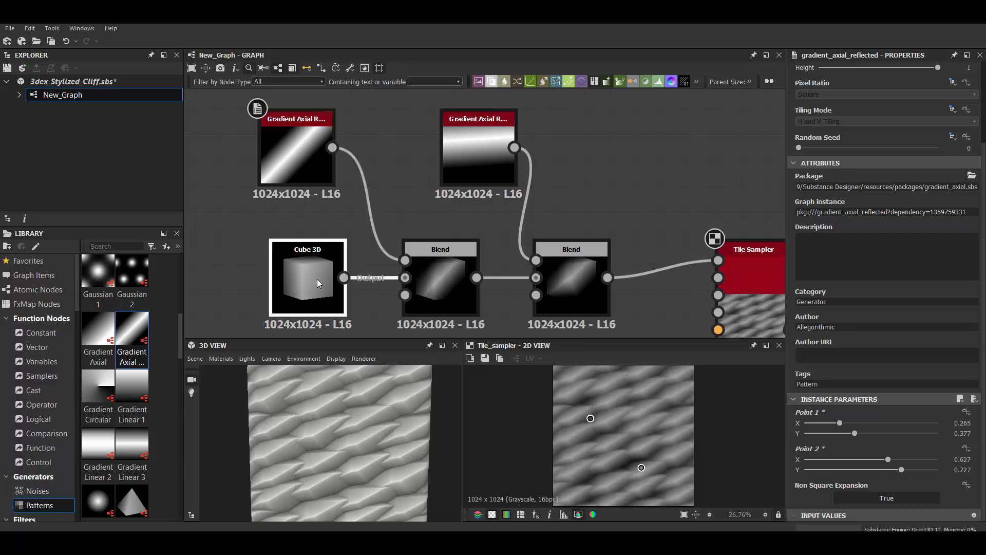
{"action": "mouse_move", "coordinate": [584, 372]}
{"action": "left_mouse_down"}
{"action": "mouse_move", "coordinate": [625, 378]}
{"action": "mouse_move", "coordinate": [625, 406]}
{"action": "mouse_move", "coordinate": [620, 390]}
{"action": "left_mouse_up"}
{"action": "scroll", "coordinate": [516, 292], "scroll_direction": "down", "scroll_amount": 1}
{"action": "middle_click_drag", "start_coordinate": [463, 288], "coordinate": [508, 288]}
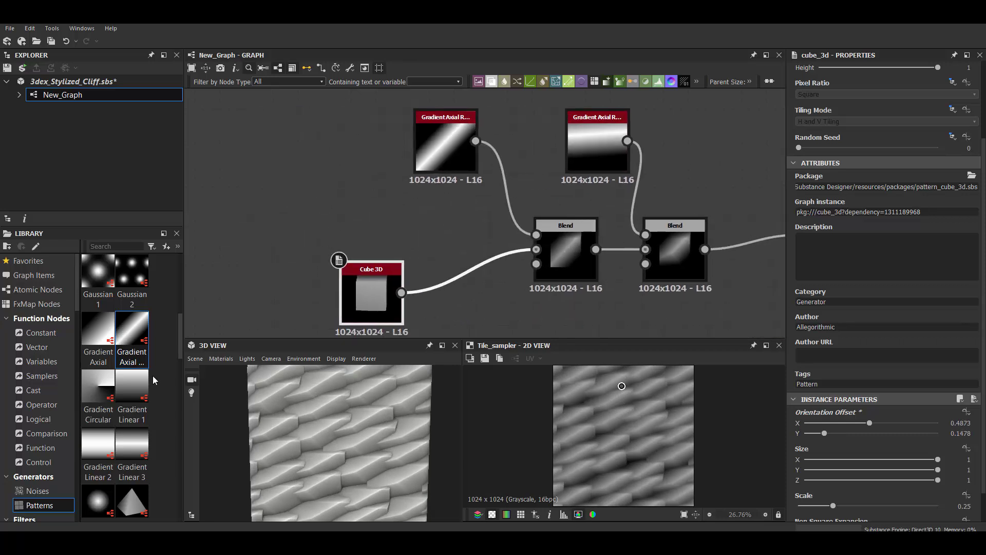
{"action": "left_click_drag", "start_coordinate": [132, 390], "coordinate": [350, 206]}
Step: Add a Multiply Blend combining the Cube 3D with Gradient Linear 1
{"action": "key", "text": "space"}
{"action": "type", "text": "bl"}
{"action": "key", "text": "Return"}
{"action": "left_click", "coordinate": [826, 311]}
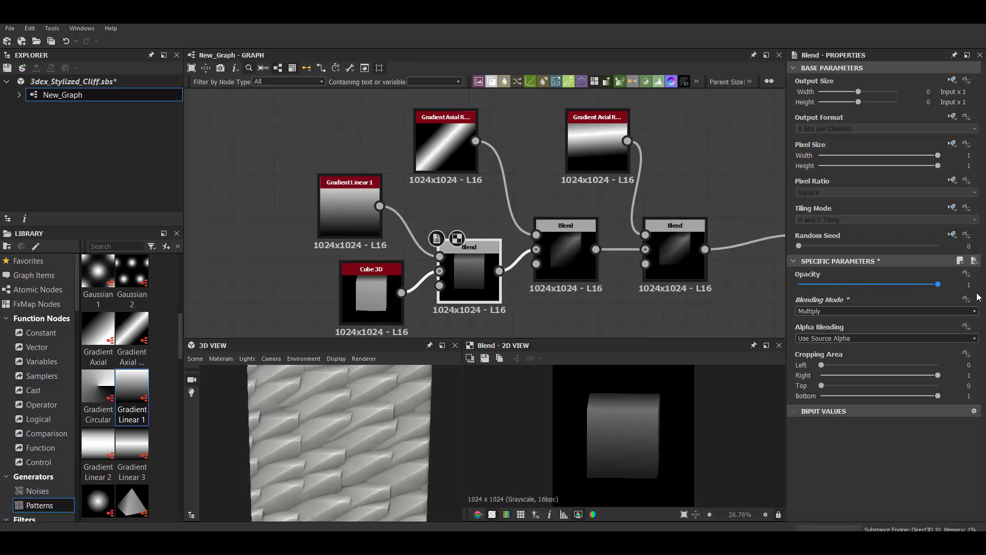
Step: Raise the first reflected gradient's Point 2 Y to 0.831
{"action": "scroll", "coordinate": [608, 231], "scroll_direction": "down", "scroll_amount": 1}
{"action": "left_click", "coordinate": [524, 175]}
{"action": "mouse_move", "coordinate": [874, 465]}
{"action": "left_mouse_down"}
{"action": "mouse_move", "coordinate": [809, 476]}
{"action": "mouse_move", "coordinate": [913, 485]}
{"action": "left_mouse_up"}
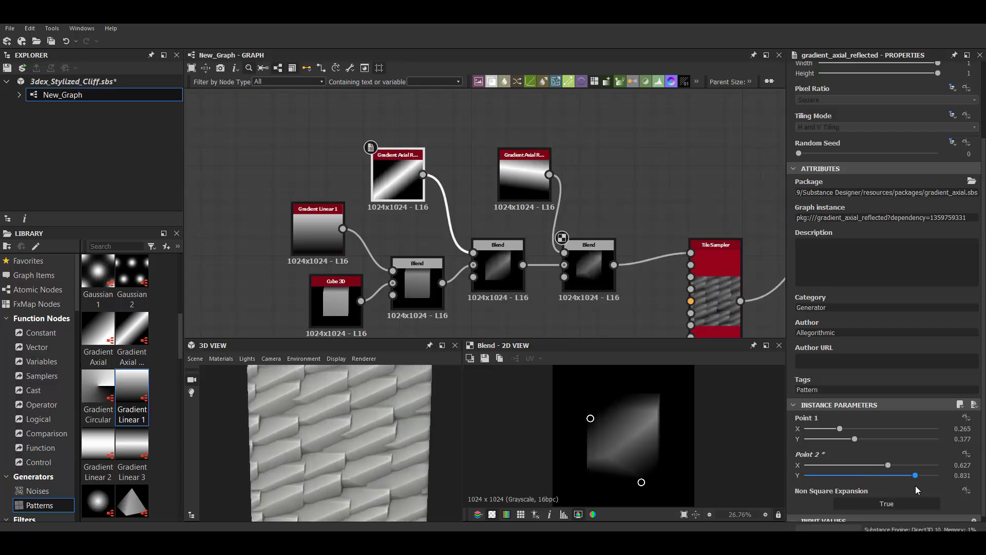
Step: Reduce the Tile Sampler's Y amount to 4 for a 4 × 4 grid
{"action": "left_click_drag", "start_coordinate": [722, 266], "coordinate": [704, 248]}
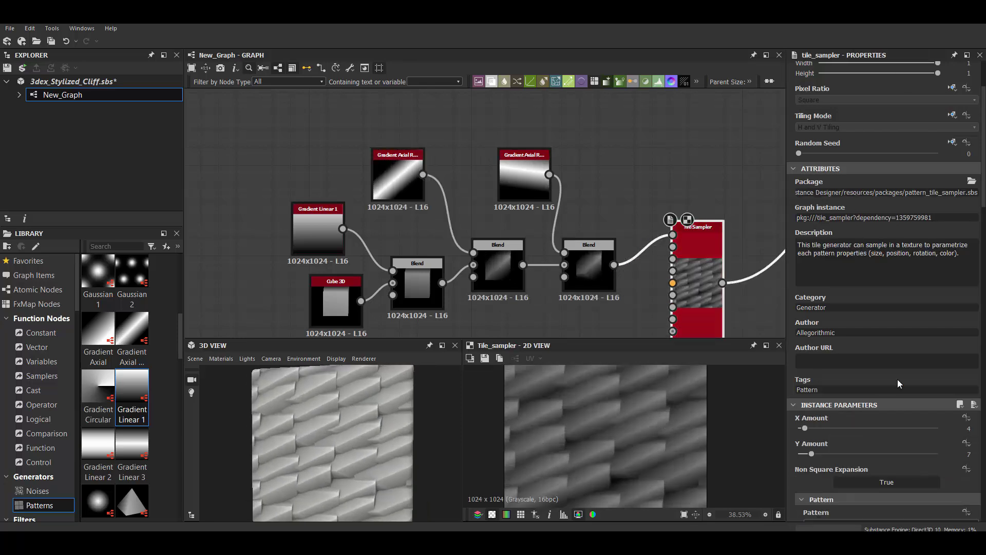
{"action": "left_click_drag", "start_coordinate": [832, 304], "coordinate": [805, 301]}
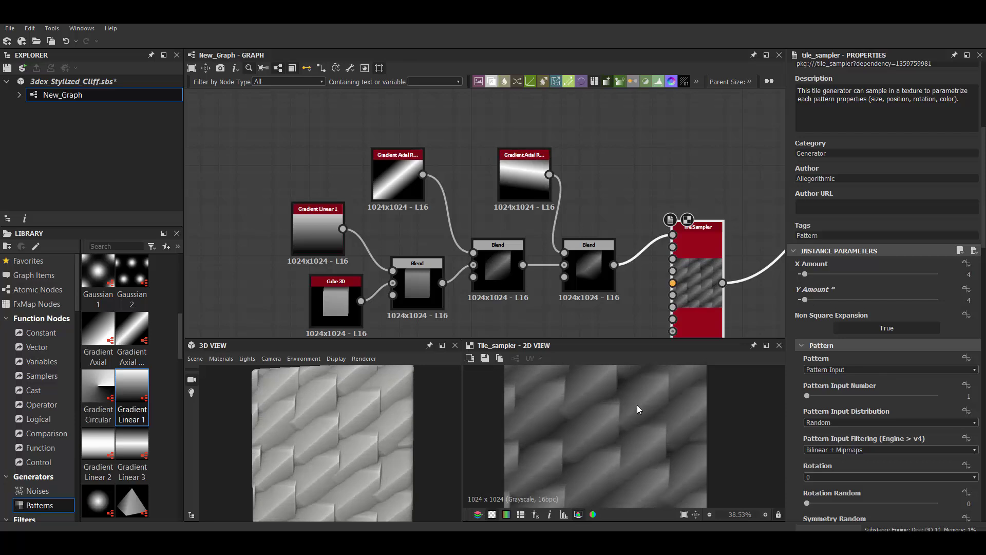
{"action": "scroll", "coordinate": [640, 400], "scroll_direction": "down", "scroll_amount": 1}
{"action": "scroll", "coordinate": [873, 359], "scroll_direction": "down", "scroll_amount": 1}
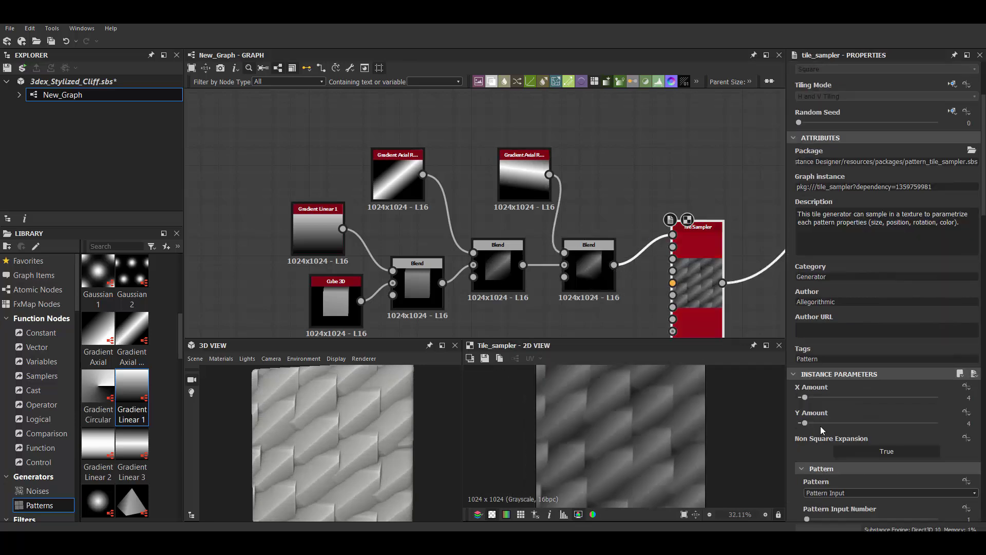
{"action": "left_click_drag", "start_coordinate": [807, 442], "coordinate": [818, 441]}
Step: Rotate the tiles about 31° and set their scale to 2.85
{"action": "scroll", "coordinate": [827, 411], "scroll_direction": "down", "scroll_amount": 5}
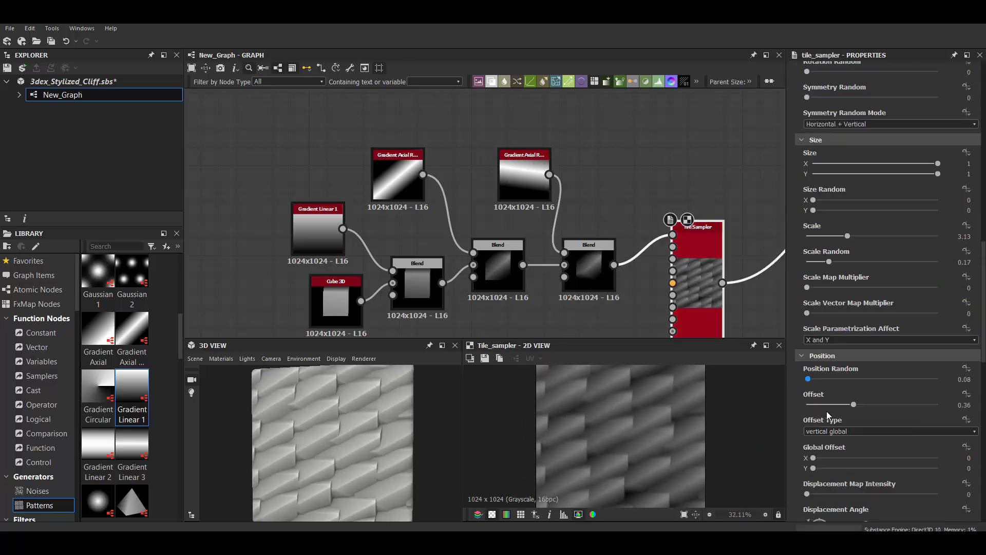
{"action": "scroll", "coordinate": [828, 411], "scroll_direction": "down", "scroll_amount": 5}
{"action": "left_click", "coordinate": [812, 424]}
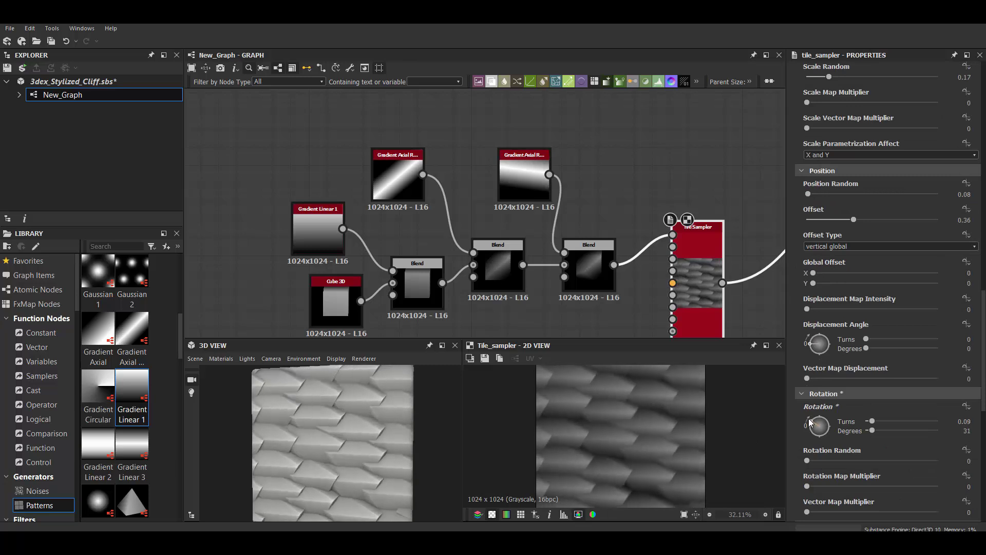
{"action": "scroll", "coordinate": [845, 343], "scroll_direction": "up", "scroll_amount": 5}
{"action": "mouse_move", "coordinate": [832, 205]}
{"action": "left_mouse_down"}
{"action": "mouse_move", "coordinate": [827, 213]}
{"action": "mouse_move", "coordinate": [847, 214]}
{"action": "left_mouse_up"}
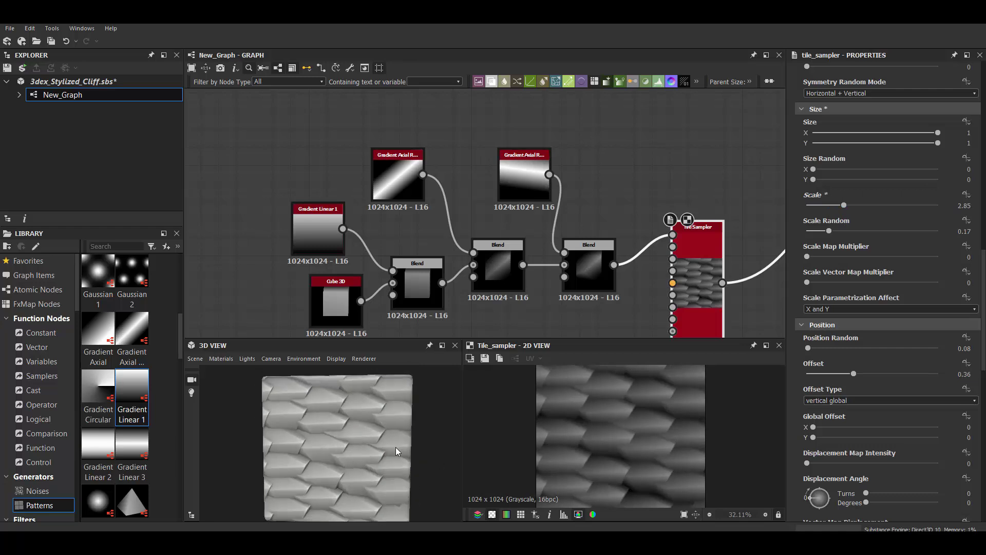
{"action": "scroll", "coordinate": [385, 429], "scroll_direction": "up", "scroll_amount": 2}
{"action": "double_click", "coordinate": [588, 266]}
Step: Set the second Blend to Min (Darken) and move the first reflected gradient's points, Point 1 X 0.4
{"action": "left_click", "coordinate": [887, 311]}
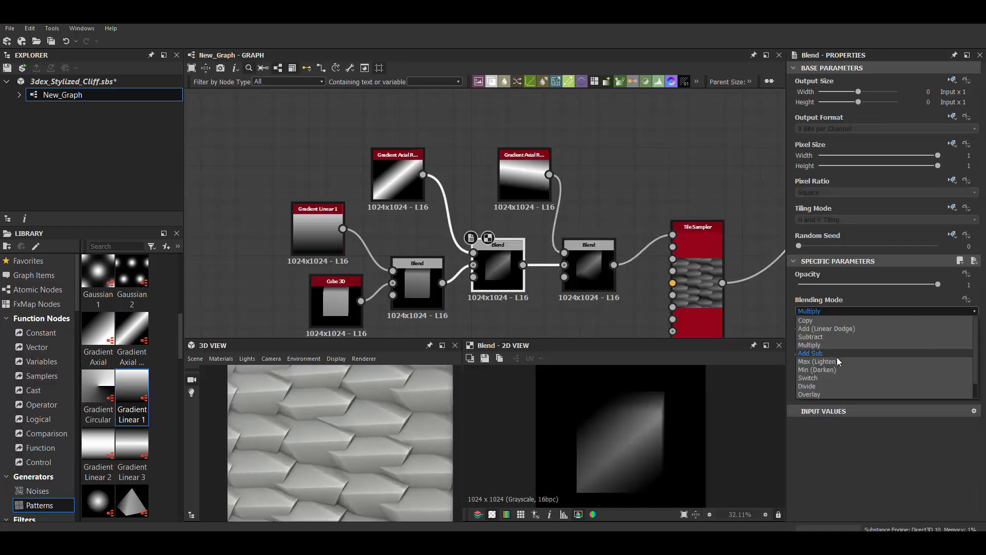
{"action": "left_click", "coordinate": [822, 334]}
{"action": "left_click", "coordinate": [398, 175]}
{"action": "mouse_move", "coordinate": [855, 423]}
{"action": "left_mouse_down"}
{"action": "mouse_move", "coordinate": [863, 426]}
{"action": "mouse_move", "coordinate": [843, 423]}
{"action": "mouse_move", "coordinate": [841, 433]}
{"action": "left_mouse_up"}
{"action": "left_click_drag", "start_coordinate": [913, 470], "coordinate": [926, 469]}
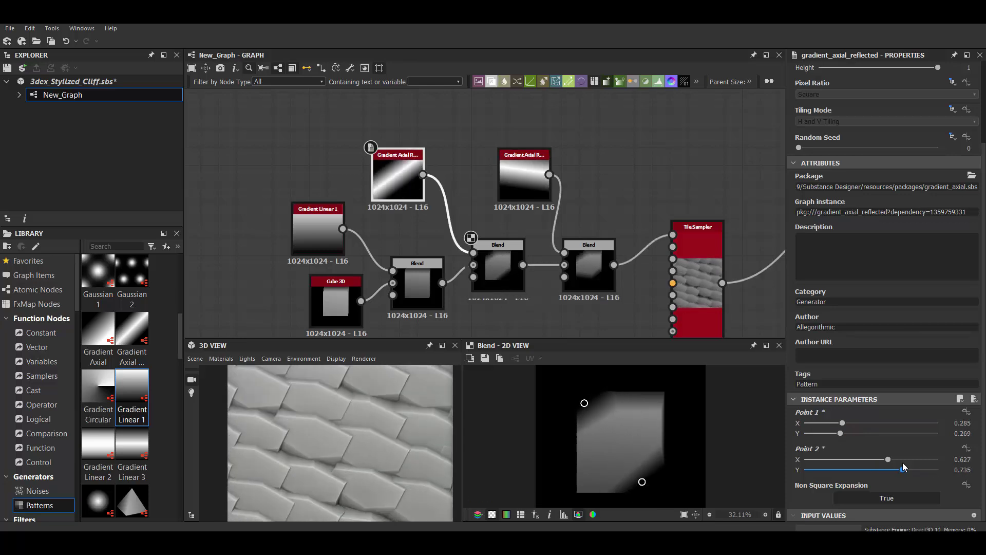
{"action": "left_click", "coordinate": [592, 266]}
{"action": "left_click", "coordinate": [336, 303]}
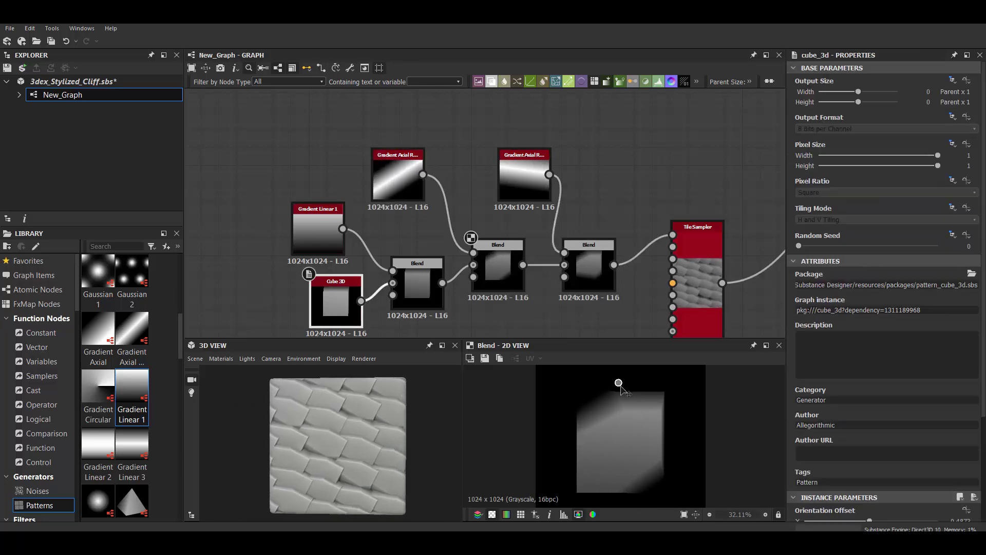
Step: Move the second reflected gradient's points and lower the second Blend's opacity to 0.11
{"action": "scroll", "coordinate": [896, 380], "scroll_direction": "down", "scroll_amount": 3}
{"action": "mouse_move", "coordinate": [846, 460]}
{"action": "left_mouse_down"}
{"action": "mouse_move", "coordinate": [869, 462]}
{"action": "mouse_move", "coordinate": [846, 433]}
{"action": "left_mouse_up"}
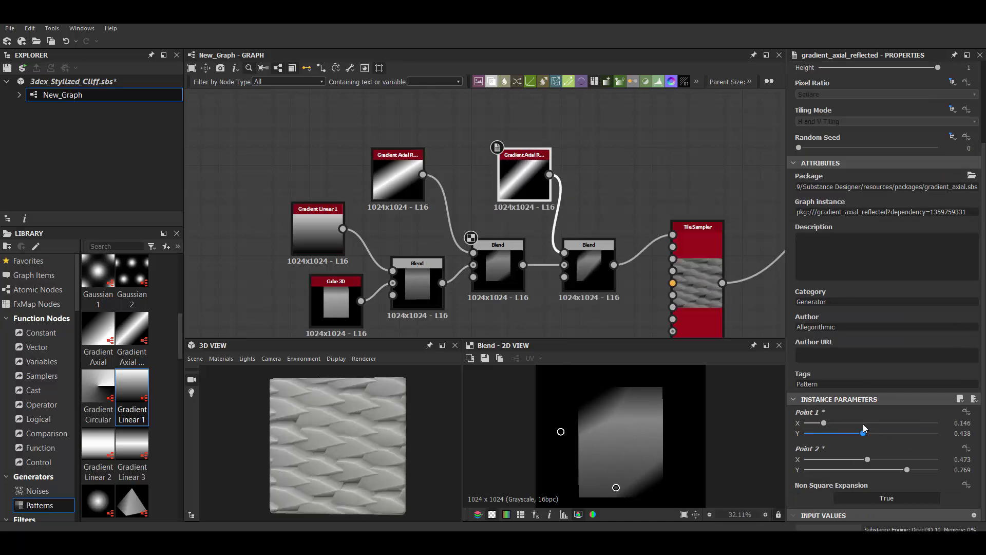
{"action": "left_click_drag", "start_coordinate": [907, 470], "coordinate": [805, 470]}
{"action": "left_click_drag", "start_coordinate": [868, 460], "coordinate": [832, 459]}
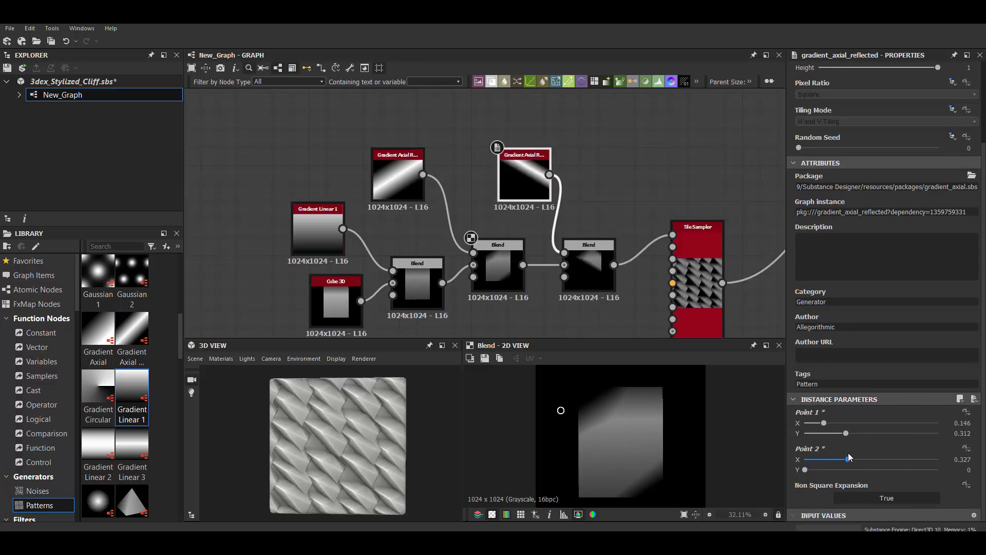
{"action": "left_click", "coordinate": [589, 264]}
{"action": "left_click_drag", "start_coordinate": [874, 284], "coordinate": [838, 284]}
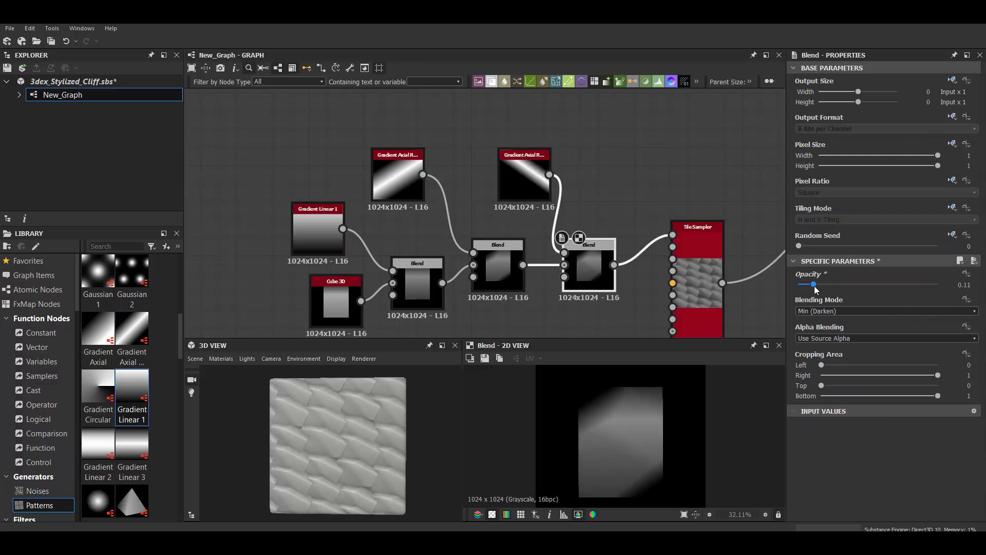
Step: Rotate the sampled tiles by about -0.05 turns and enlarge them to scale 5.2
{"action": "left_click", "coordinate": [698, 247]}
{"action": "scroll", "coordinate": [884, 309], "scroll_direction": "down", "scroll_amount": 5}
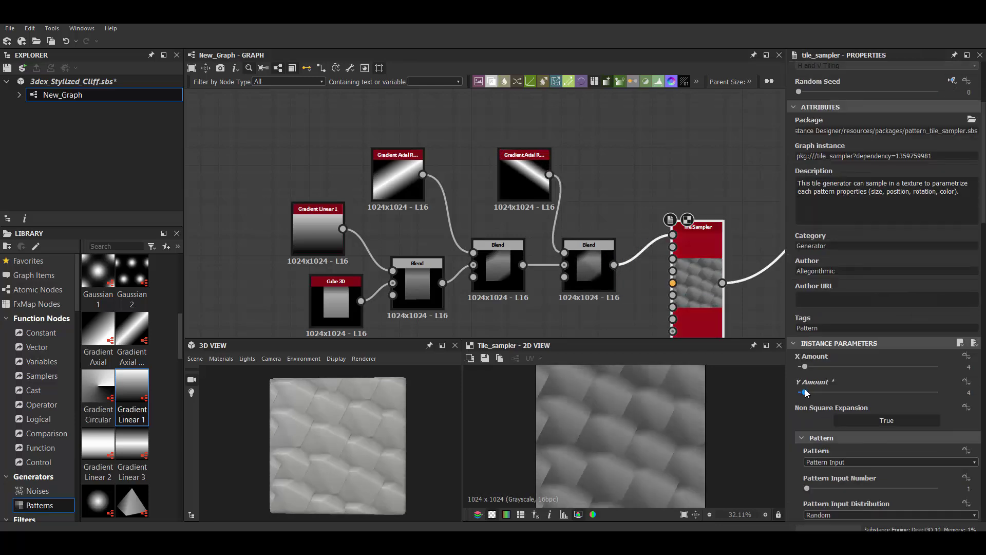
{"action": "scroll", "coordinate": [873, 360], "scroll_direction": "down", "scroll_amount": 10}
{"action": "mouse_move", "coordinate": [820, 394]}
{"action": "left_mouse_down"}
{"action": "mouse_move", "coordinate": [812, 408]}
{"action": "mouse_move", "coordinate": [813, 397]}
{"action": "left_mouse_up"}
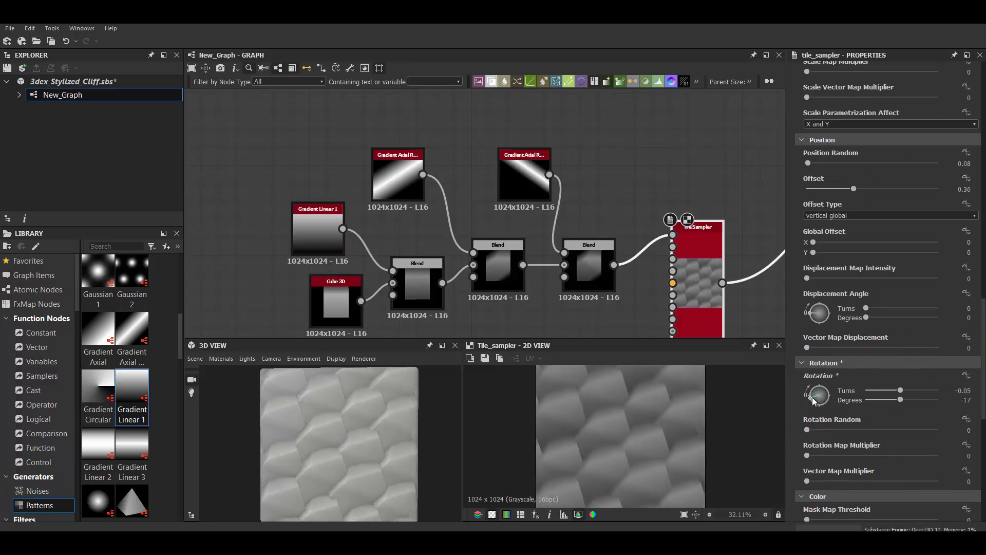
{"action": "scroll", "coordinate": [861, 257], "scroll_direction": "up", "scroll_amount": 3}
{"action": "scroll", "coordinate": [861, 205], "scroll_direction": "up", "scroll_amount": 1}
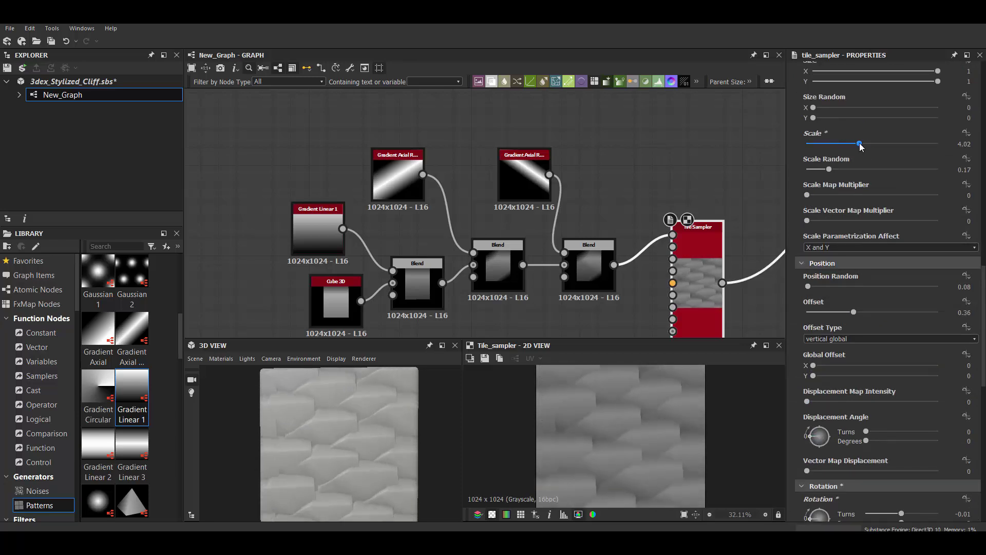
{"action": "left_click_drag", "start_coordinate": [822, 143], "coordinate": [875, 143]}
Step: Randomize tile brightness with Color Random about 0.41
{"action": "mouse_move", "coordinate": [395, 381]}
{"action": "left_mouse_down"}
{"action": "mouse_move", "coordinate": [380, 409]}
{"action": "mouse_move", "coordinate": [399, 409]}
{"action": "left_mouse_up"}
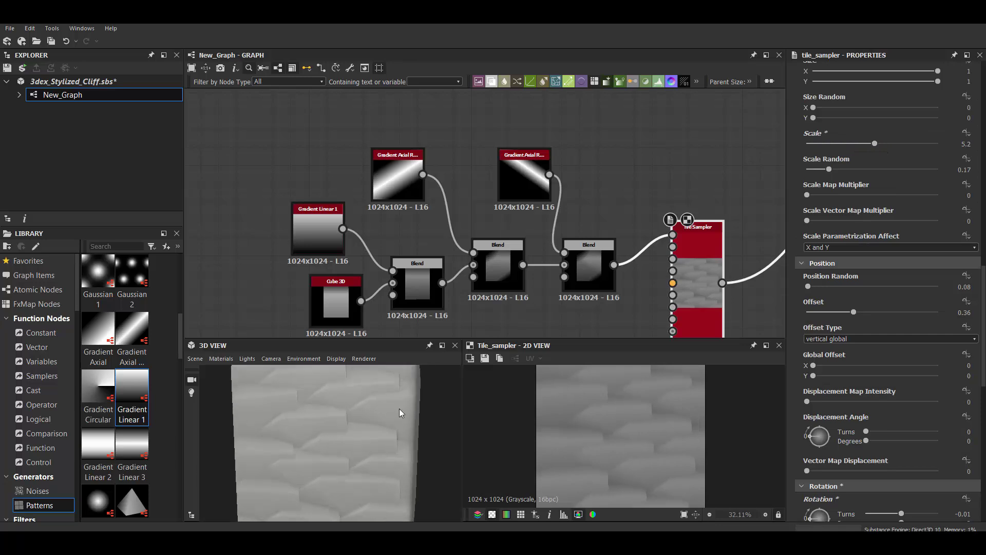
{"action": "scroll", "coordinate": [917, 392], "scroll_direction": "down", "scroll_amount": 10}
{"action": "left_click_drag", "start_coordinate": [807, 392], "coordinate": [873, 393]}
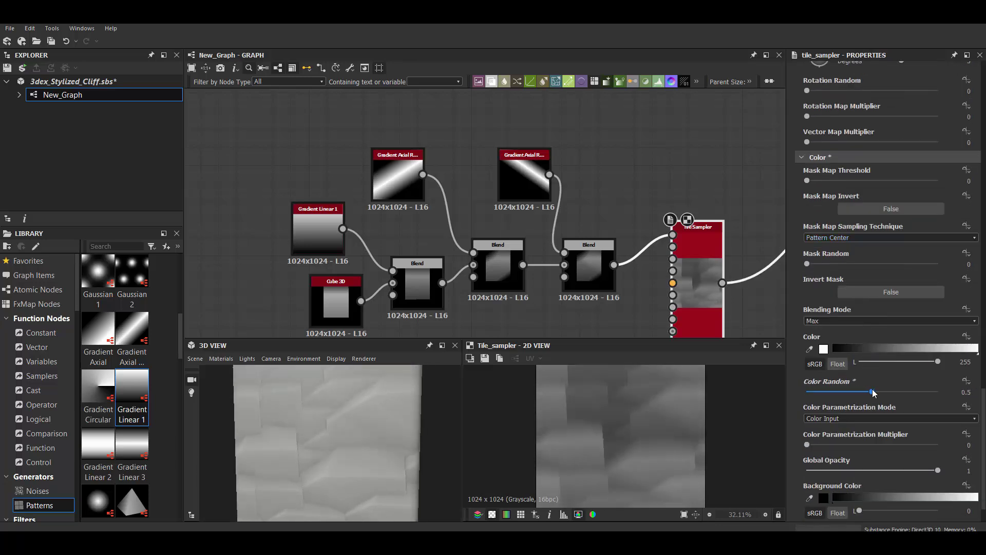
{"action": "mouse_move", "coordinate": [360, 411]}
{"action": "left_mouse_down"}
{"action": "mouse_move", "coordinate": [334, 411]}
{"action": "mouse_move", "coordinate": [378, 420]}
{"action": "left_mouse_up"}
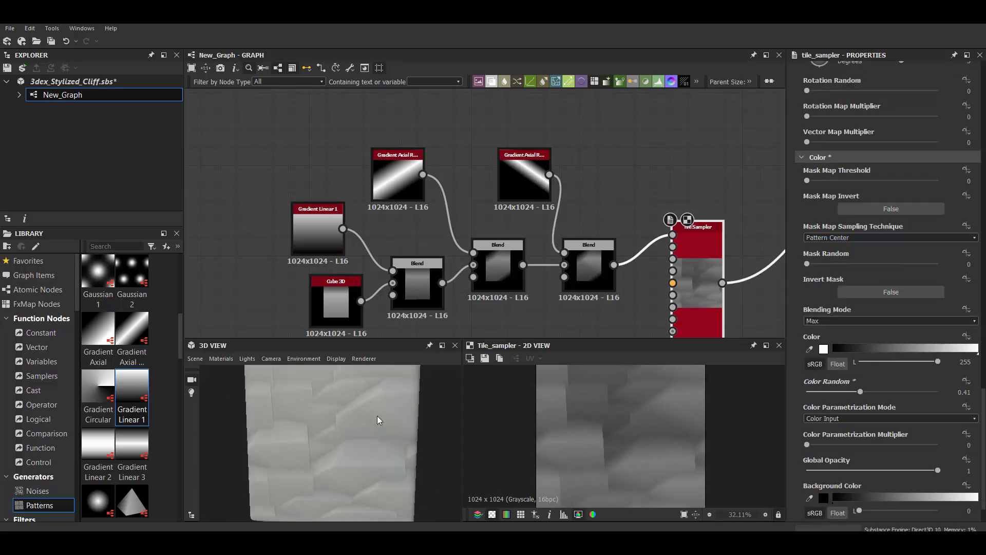
Step: Duplicate the second Gradient Axial Reflected node
{"action": "middle_click_drag", "start_coordinate": [585, 276], "coordinate": [460, 276]}
{"action": "left_click", "coordinate": [399, 175]}
{"action": "key", "text": "ctrl+d"}
Step: Place the gradient copy, shift its second point, and blend it in with Subtract
{"action": "left_click_drag", "start_coordinate": [399, 170], "coordinate": [516, 170]}
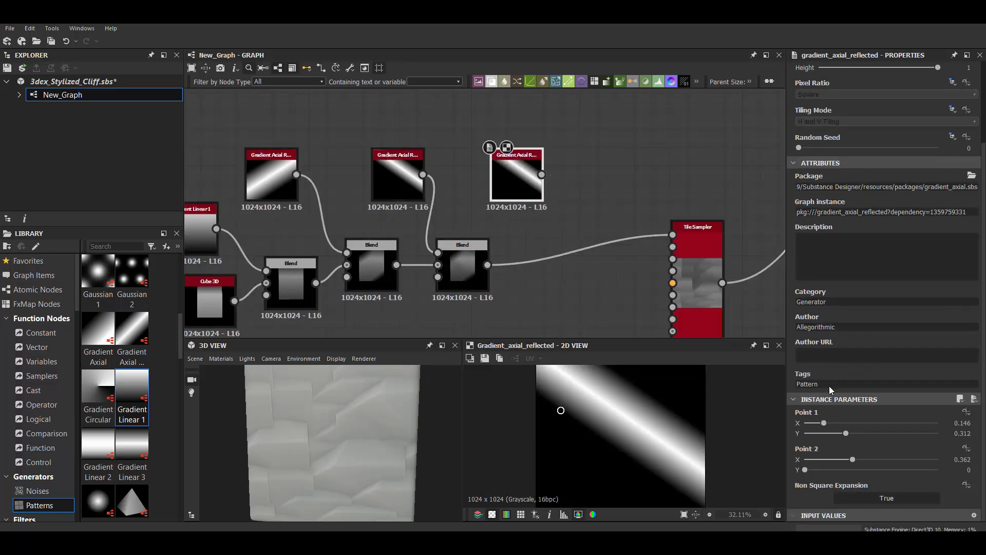
{"action": "mouse_move", "coordinate": [812, 469]}
{"action": "left_mouse_down"}
{"action": "mouse_move", "coordinate": [924, 470]}
{"action": "mouse_move", "coordinate": [830, 470]}
{"action": "left_mouse_up"}
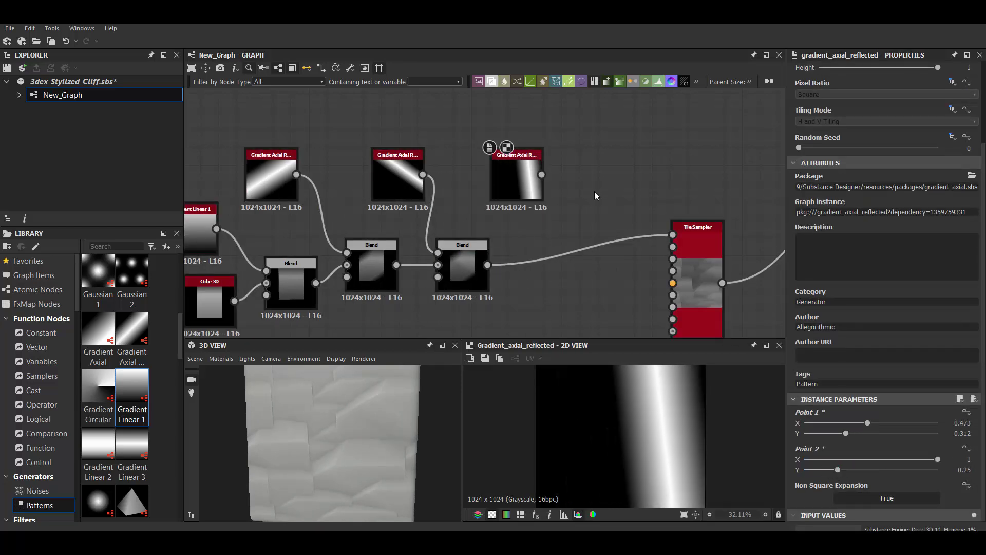
{"action": "left_click", "coordinate": [899, 311]}
{"action": "left_click", "coordinate": [825, 325]}
{"action": "left_click_drag", "start_coordinate": [828, 285], "coordinate": [835, 286]}
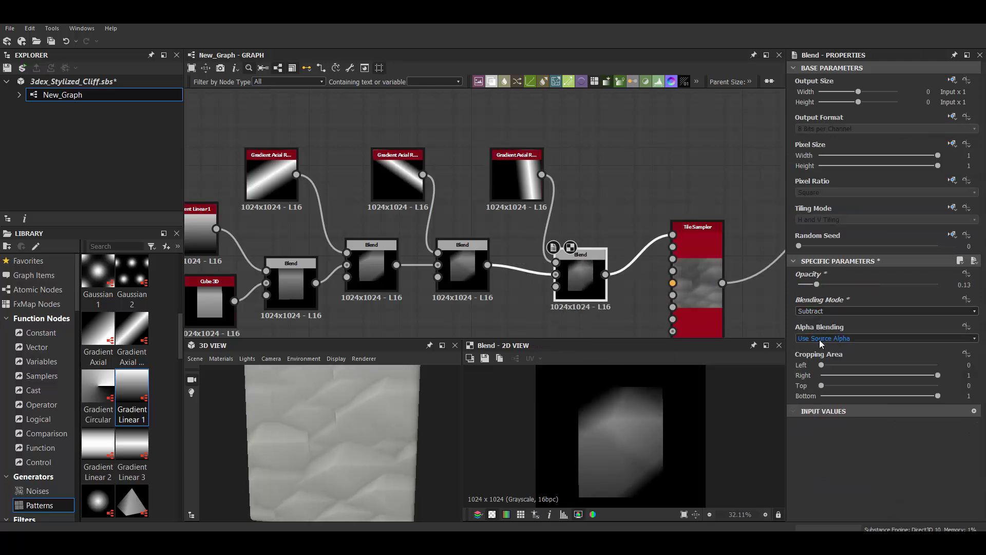
Step: Switch the new blend to Min (Darken) with 0.32 opacity
{"action": "left_click", "coordinate": [822, 311]}
{"action": "left_click", "coordinate": [837, 353]}
{"action": "left_click_drag", "start_coordinate": [817, 284], "coordinate": [843, 286]}
{"action": "left_click_drag", "start_coordinate": [410, 447], "coordinate": [396, 453]}
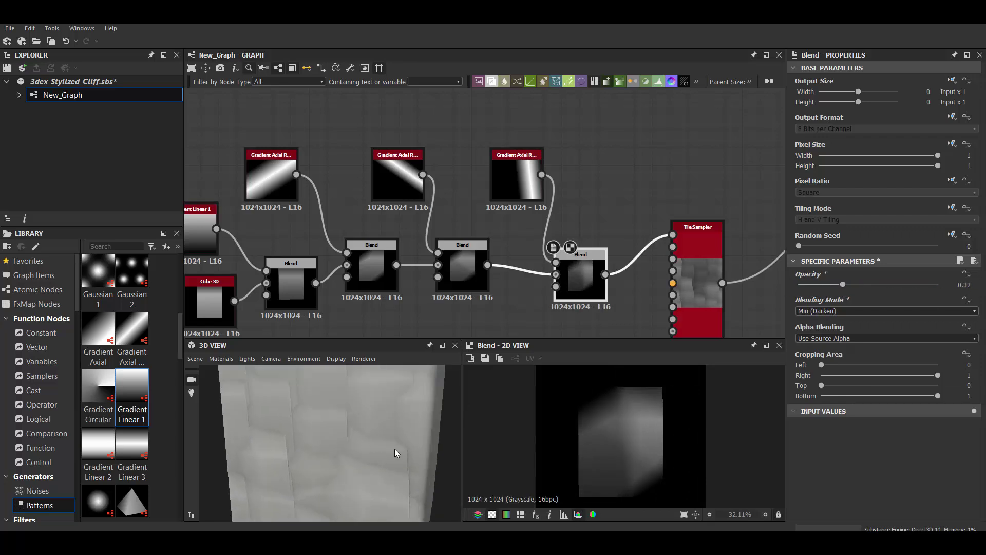
{"action": "scroll", "coordinate": [398, 437], "scroll_direction": "down", "scroll_amount": 3}
{"action": "key", "text": "f"}
{"action": "scroll", "coordinate": [587, 295], "scroll_direction": "up", "scroll_amount": 2}
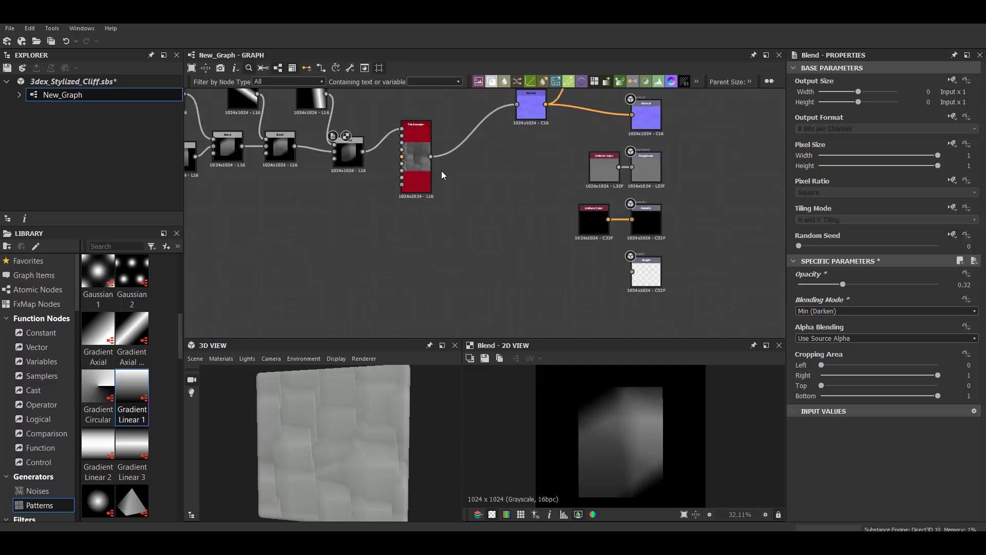
{"action": "mouse_move", "coordinate": [426, 423]}
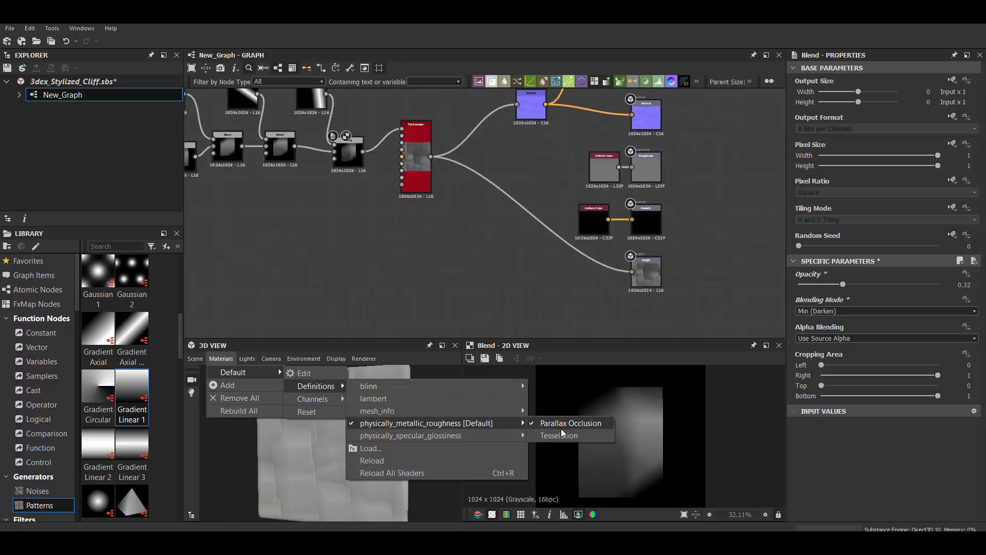
Step: Enable tessellation on the 3D preview and add an HBAO node from the Tile Sampler with Height Depth 0.57
{"action": "left_click", "coordinate": [565, 433]}
{"action": "scroll", "coordinate": [340, 433], "scroll_direction": "up", "scroll_amount": 3}
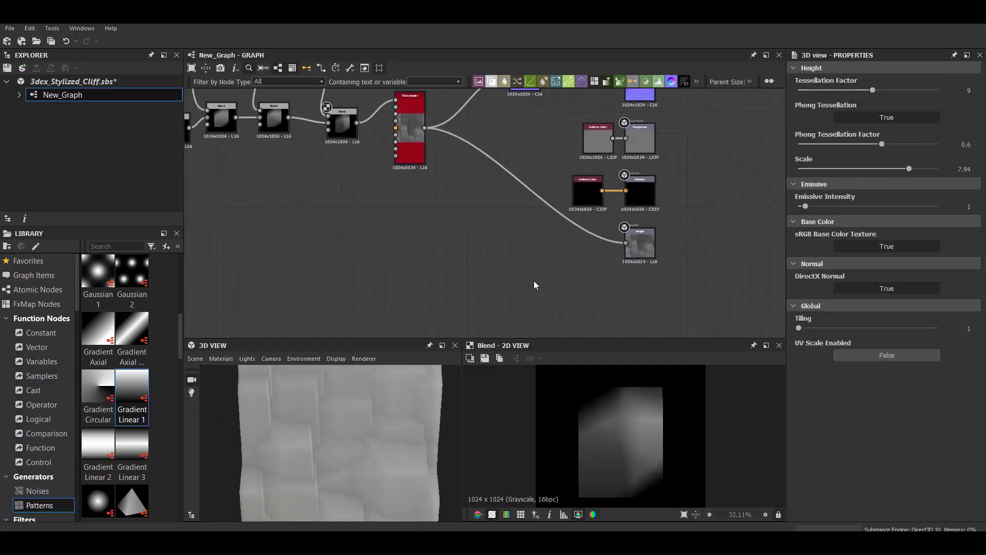
{"action": "left_click", "coordinate": [475, 249]}
{"action": "left_click_drag", "start_coordinate": [474, 263], "coordinate": [549, 292]}
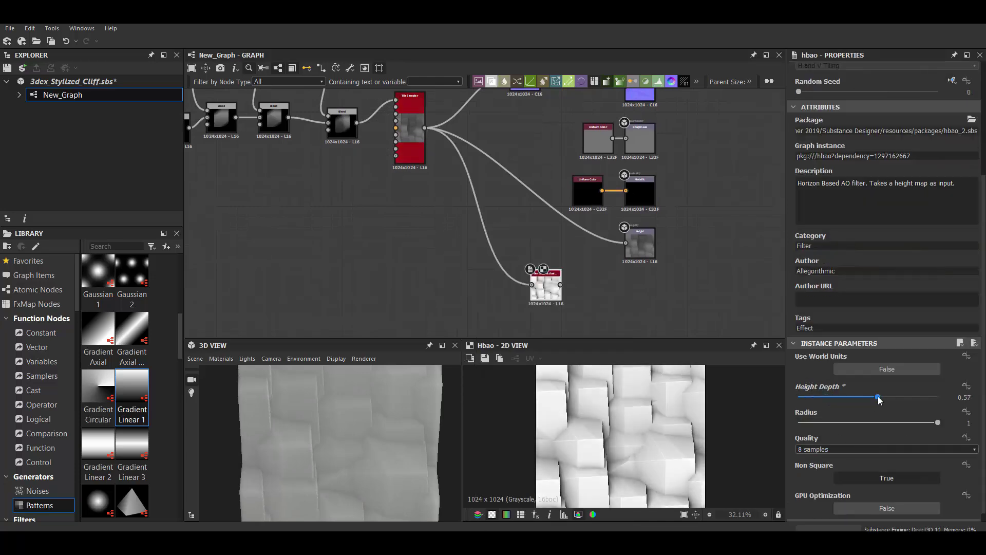
{"action": "middle_click_drag", "start_coordinate": [619, 257], "coordinate": [593, 239]}
Step: Duplicate the height output, rename the copy to ao, and feed it from the HBAO
{"action": "key", "text": "ctrl+v"}
{"action": "left_click", "coordinate": [632, 295]}
{"action": "double_click", "coordinate": [849, 90]}
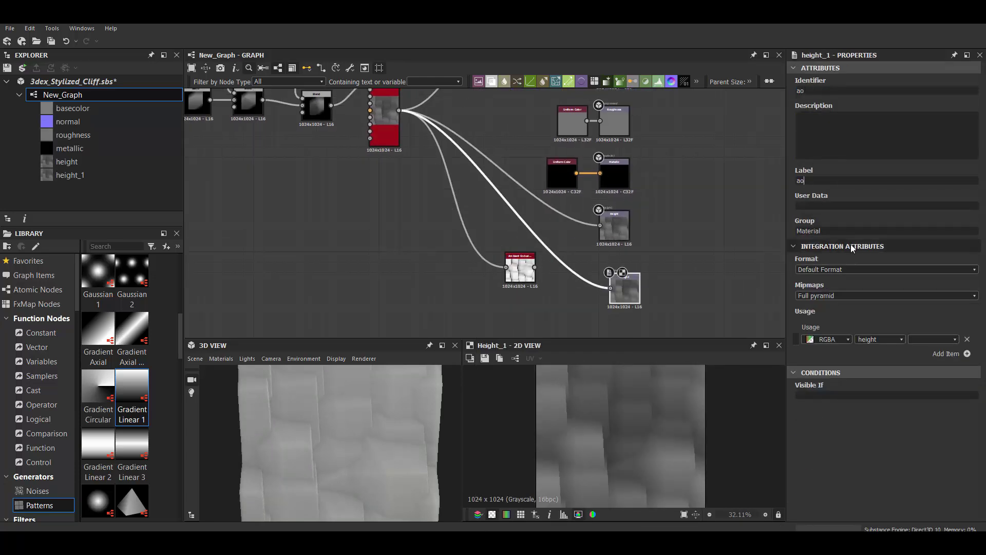
{"action": "key", "text": "Return"}
{"action": "middle_click_drag", "start_coordinate": [433, 184], "coordinate": [481, 258]}
{"action": "left_click_drag", "start_coordinate": [374, 421], "coordinate": [395, 442]}
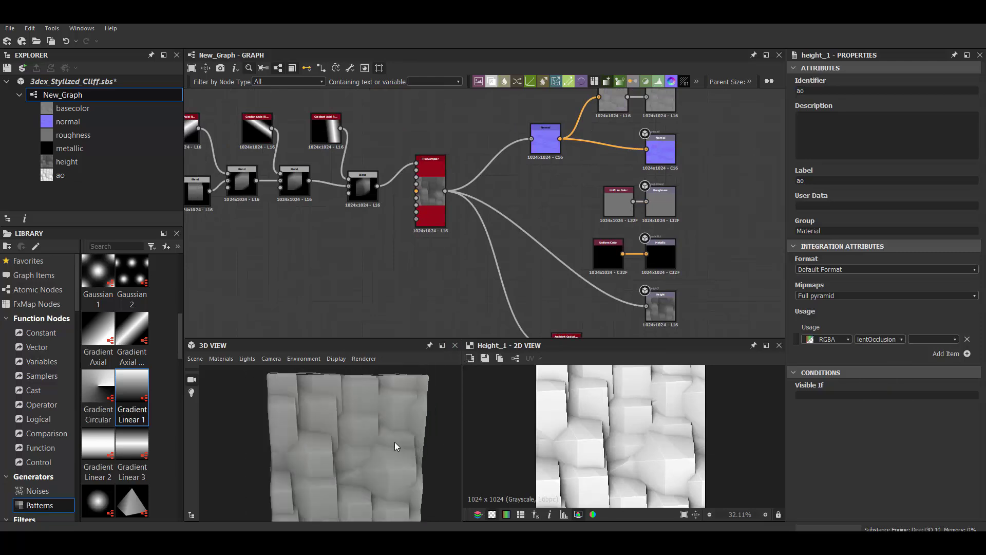
{"action": "middle_click_drag", "start_coordinate": [452, 191], "coordinate": [488, 248]}
{"action": "scroll", "coordinate": [574, 198], "scroll_direction": "up", "scroll_amount": 3}
Step: Insert a Slope Blur Grayscale before the Tile Sampler, with Perlin Noise as its slope input
{"action": "left_click", "coordinate": [462, 237]}
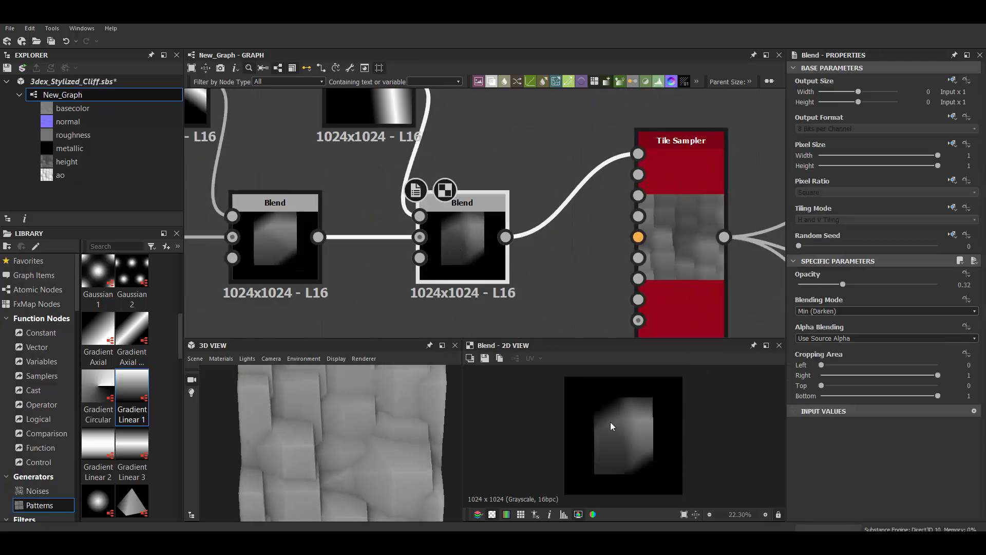
{"action": "scroll", "coordinate": [280, 187], "scroll_direction": "down", "scroll_amount": 3}
{"action": "key", "text": "space"}
{"action": "type", "text": "slope"}
{"action": "key", "text": "Return"}
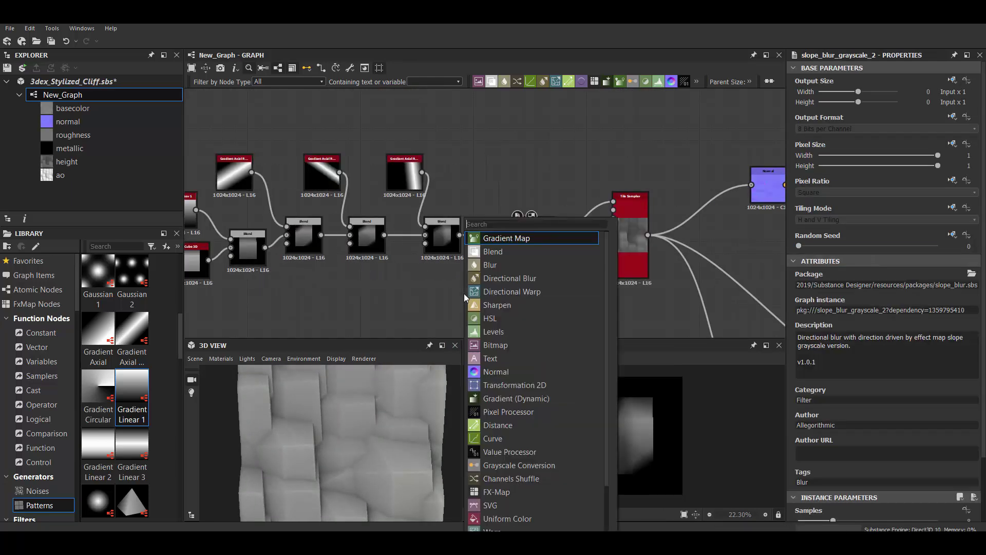
{"action": "left_click_drag", "start_coordinate": [501, 304], "coordinate": [520, 239]}
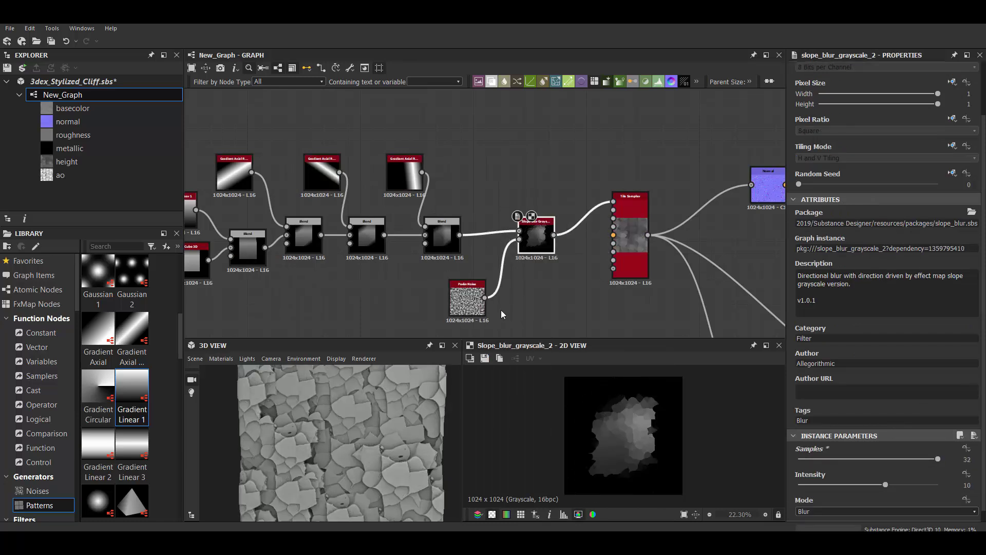
{"action": "scroll", "coordinate": [499, 311], "scroll_direction": "up", "scroll_amount": 2}
{"action": "left_click_drag", "start_coordinate": [822, 486], "coordinate": [806, 486]}
Step: Put a Blur HQ Grayscale between the Perlin Noise and the slope blur, with Perlin scale 12
{"action": "left_click", "coordinate": [453, 296]}
{"action": "middle_click_drag", "start_coordinate": [514, 288], "coordinate": [529, 239]}
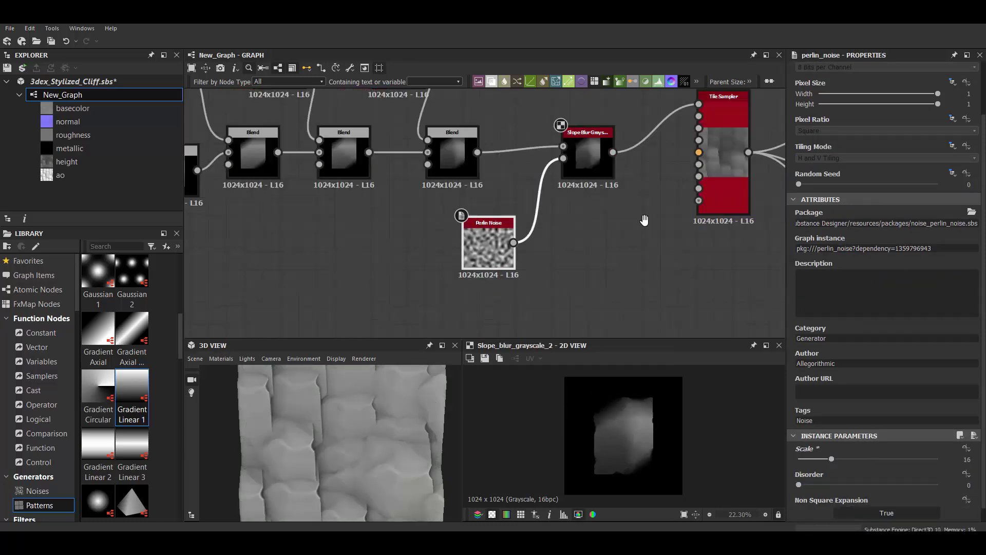
{"action": "left_click_drag", "start_coordinate": [480, 242], "coordinate": [344, 303]}
{"action": "key", "text": "space"}
{"action": "type", "text": "bl"}
{"action": "left_click", "coordinate": [520, 317]}
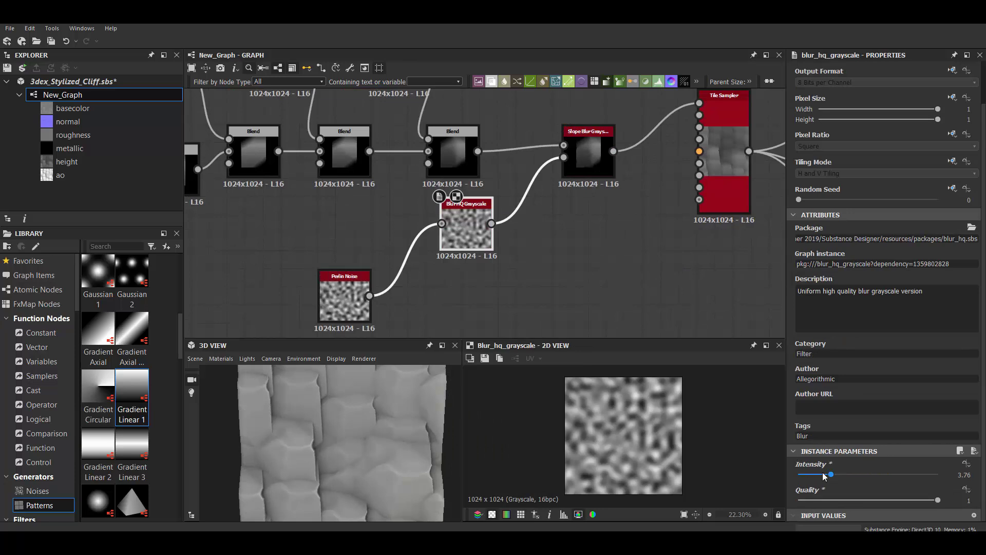
{"action": "mouse_move", "coordinate": [832, 474]}
{"action": "left_mouse_down"}
{"action": "mouse_move", "coordinate": [802, 474]}
{"action": "mouse_move", "coordinate": [823, 474]}
{"action": "left_mouse_up"}
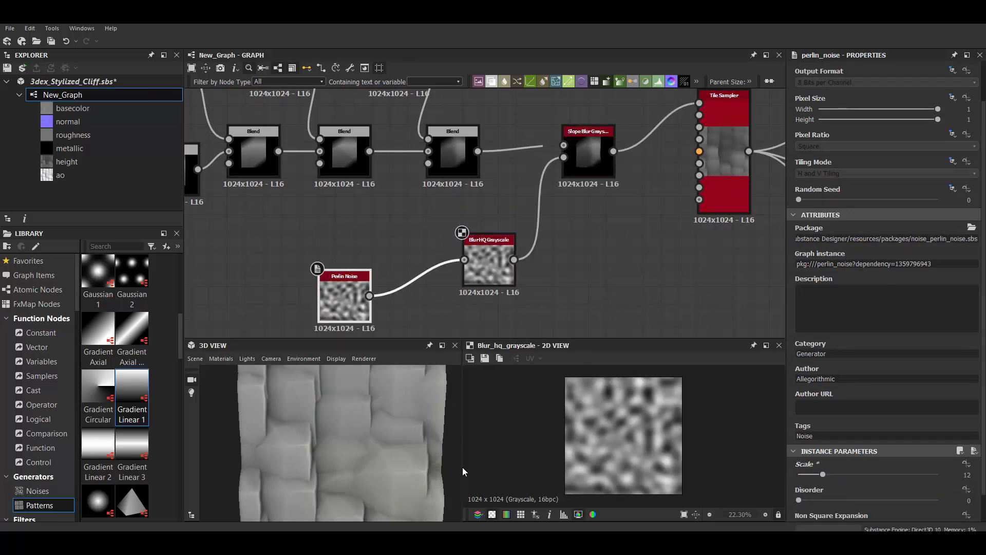
{"action": "left_click_drag", "start_coordinate": [462, 467], "coordinate": [391, 464]}
Step: Compare a larger Perlin Noise scale and orbit the preview to inspect the whole cube
{"action": "scroll", "coordinate": [405, 431], "scroll_direction": "up", "scroll_amount": 3}
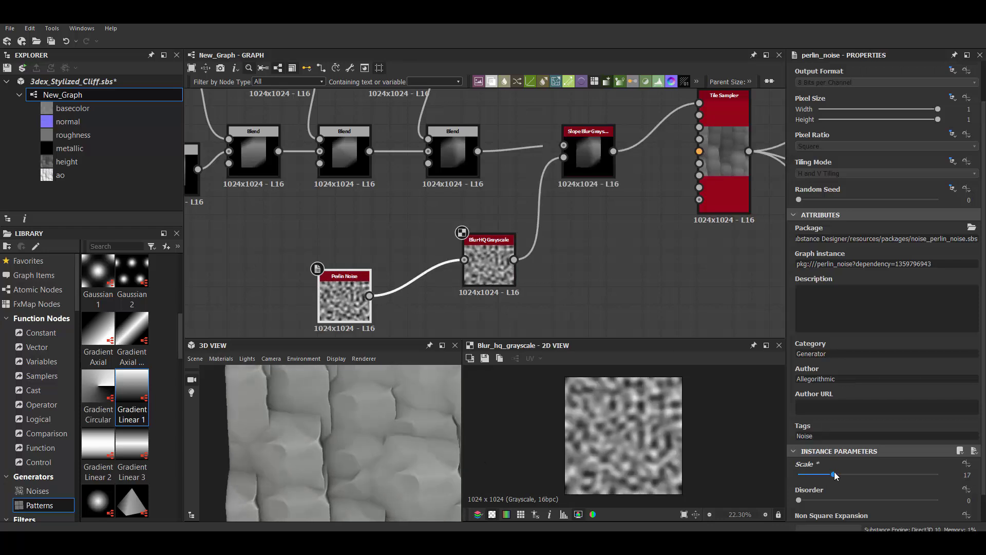
{"action": "left_click_drag", "start_coordinate": [830, 471], "coordinate": [825, 473]}
{"action": "scroll", "coordinate": [425, 436], "scroll_direction": "down", "scroll_amount": 3}
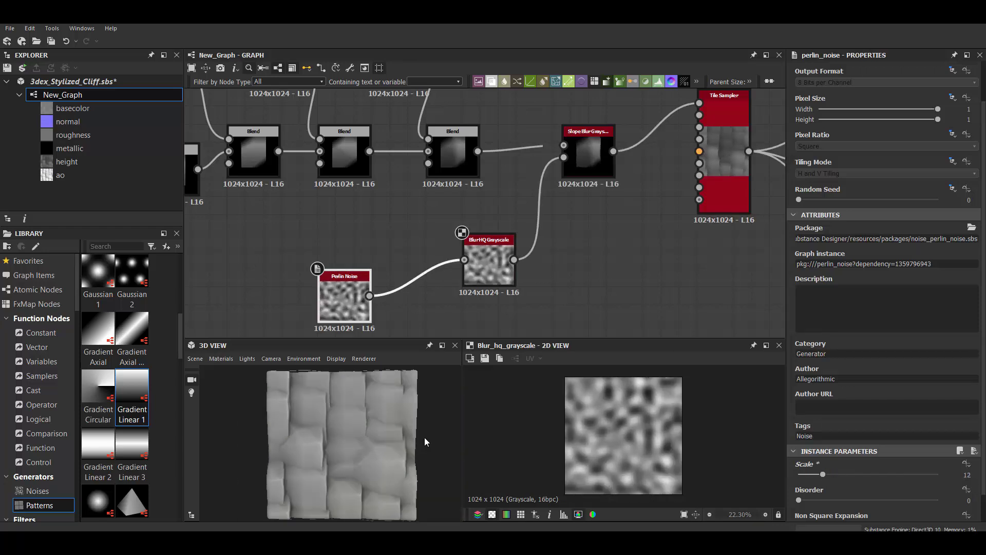
{"action": "left_click_drag", "start_coordinate": [425, 437], "coordinate": [358, 452]}
{"action": "left_click", "coordinate": [573, 196]}
{"action": "middle_click_drag", "start_coordinate": [572, 196], "coordinate": [549, 237]}
Step: Lower the first Blend node's opacity to 0.75
{"action": "scroll", "coordinate": [547, 233], "scroll_direction": "down", "scroll_amount": 2}
{"action": "double_click", "coordinate": [355, 226]}
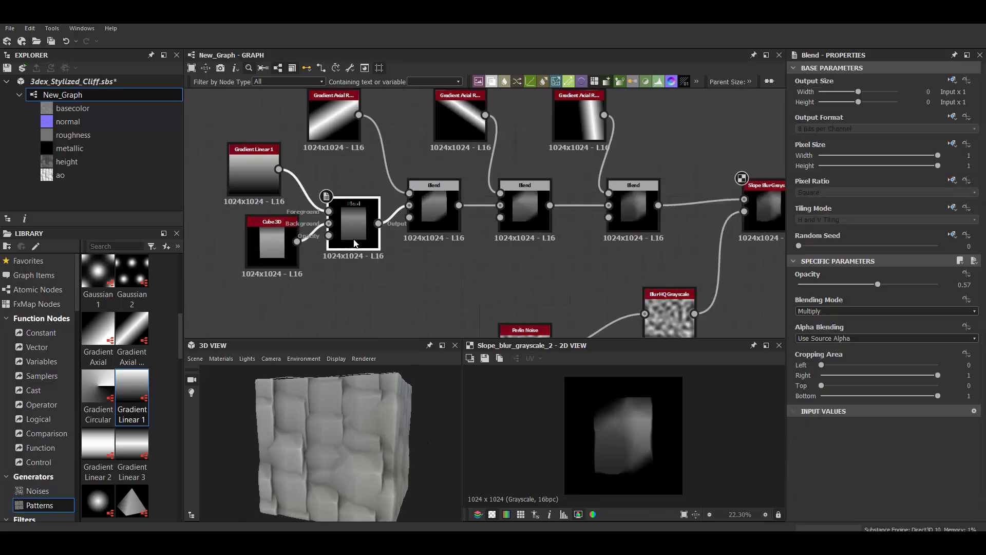
{"action": "left_click", "coordinate": [288, 169]}
{"action": "scroll", "coordinate": [386, 195], "scroll_direction": "up", "scroll_amount": 2}
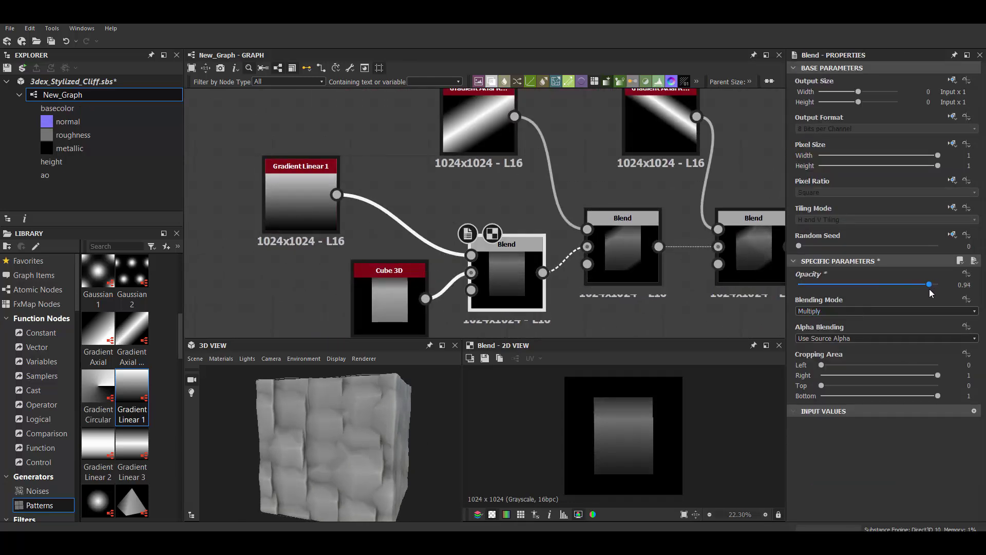
{"action": "left_click_drag", "start_coordinate": [930, 286], "coordinate": [869, 298]}
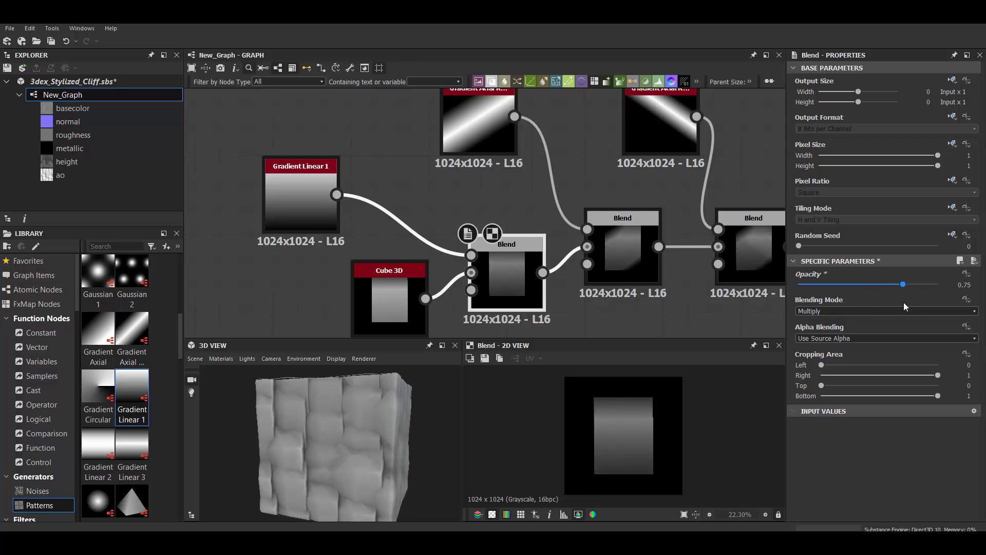
{"action": "scroll", "coordinate": [354, 441], "scroll_direction": "up", "scroll_amount": 3}
{"action": "scroll", "coordinate": [565, 216], "scroll_direction": "down", "scroll_amount": 2}
{"action": "scroll", "coordinate": [706, 242], "scroll_direction": "up", "scroll_amount": 2}
Step: Raise the Tile Sampler's X/Y tile amounts and set its scale to 7.93
{"action": "left_click", "coordinate": [706, 241]}
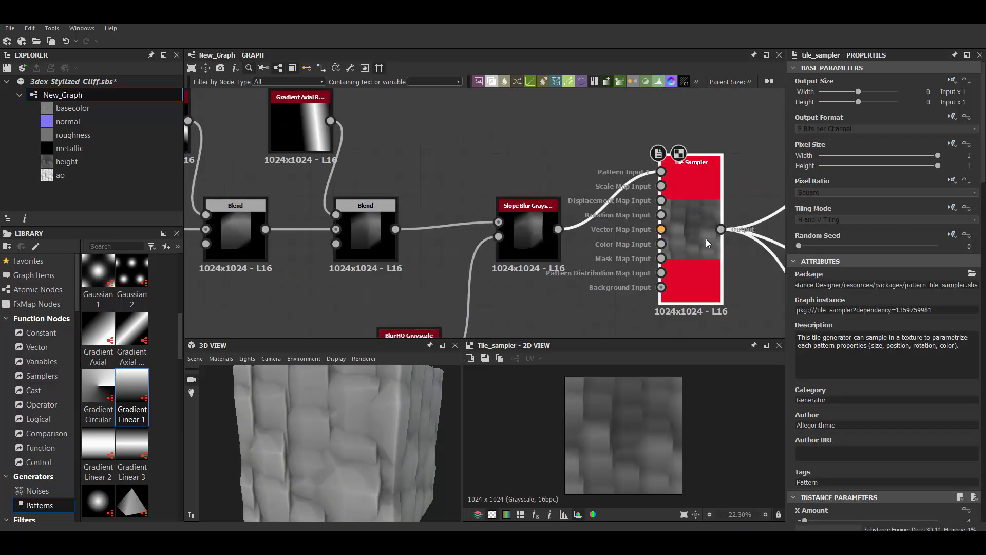
{"action": "scroll", "coordinate": [856, 435], "scroll_direction": "down", "scroll_amount": 5}
{"action": "scroll", "coordinate": [858, 369], "scroll_direction": "up", "scroll_amount": 2}
{"action": "left_click", "coordinate": [804, 304]}
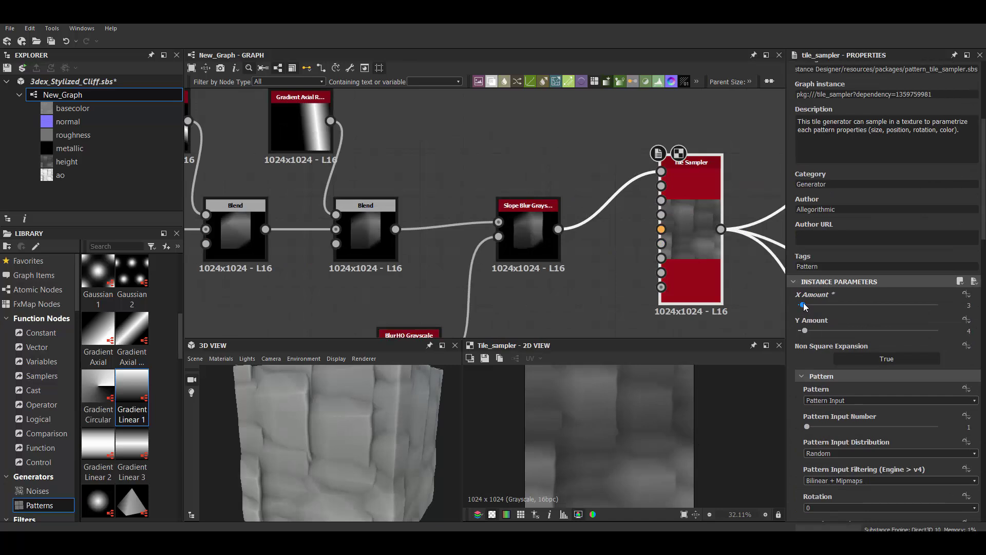
{"action": "mouse_move", "coordinate": [804, 305]}
{"action": "left_mouse_down"}
{"action": "mouse_move", "coordinate": [825, 330]}
{"action": "mouse_move", "coordinate": [813, 332]}
{"action": "left_mouse_up"}
{"action": "scroll", "coordinate": [460, 439], "scroll_direction": "up", "scroll_amount": 3}
{"action": "scroll", "coordinate": [879, 372], "scroll_direction": "down", "scroll_amount": 10}
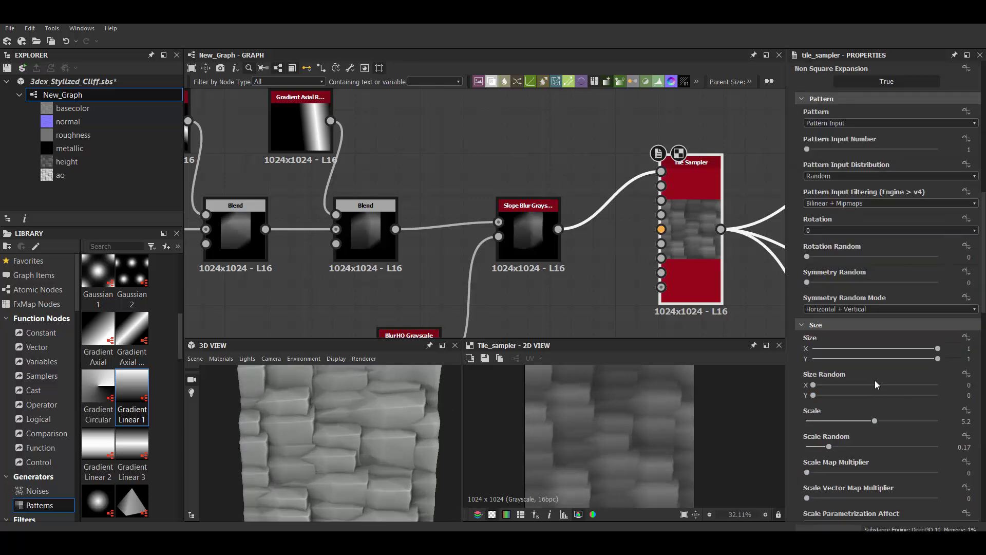
{"action": "mouse_move", "coordinate": [820, 391]}
{"action": "left_mouse_down"}
{"action": "mouse_move", "coordinate": [921, 390]}
{"action": "mouse_move", "coordinate": [888, 390]}
{"action": "mouse_move", "coordinate": [911, 390]}
{"action": "left_mouse_up"}
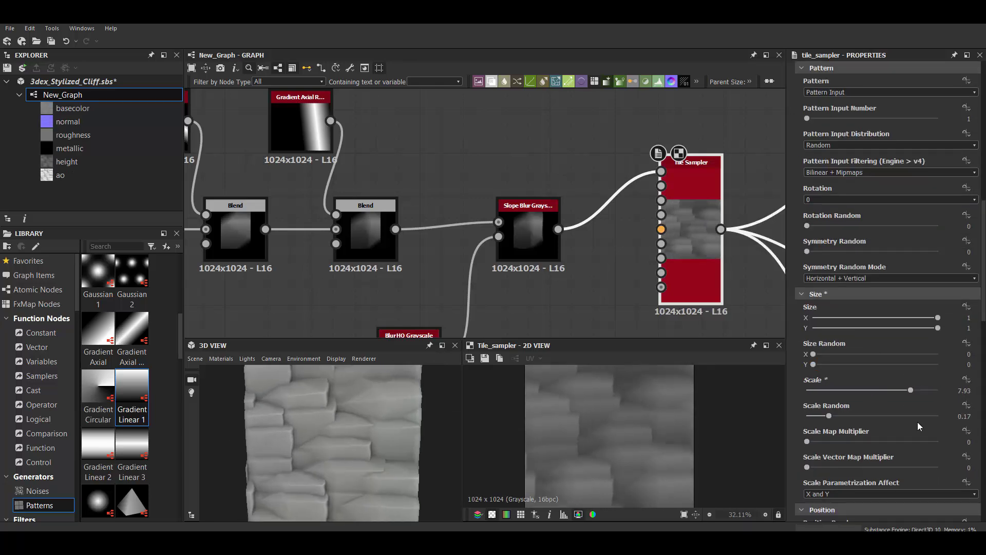
{"action": "left_click_drag", "start_coordinate": [834, 445], "coordinate": [808, 441]}
Step: Set Tile Sampler size random 0.14/0.38, offset 0.57, position random 0.78 and rotation 84°
{"action": "scroll", "coordinate": [851, 371], "scroll_direction": "down", "scroll_amount": 1}
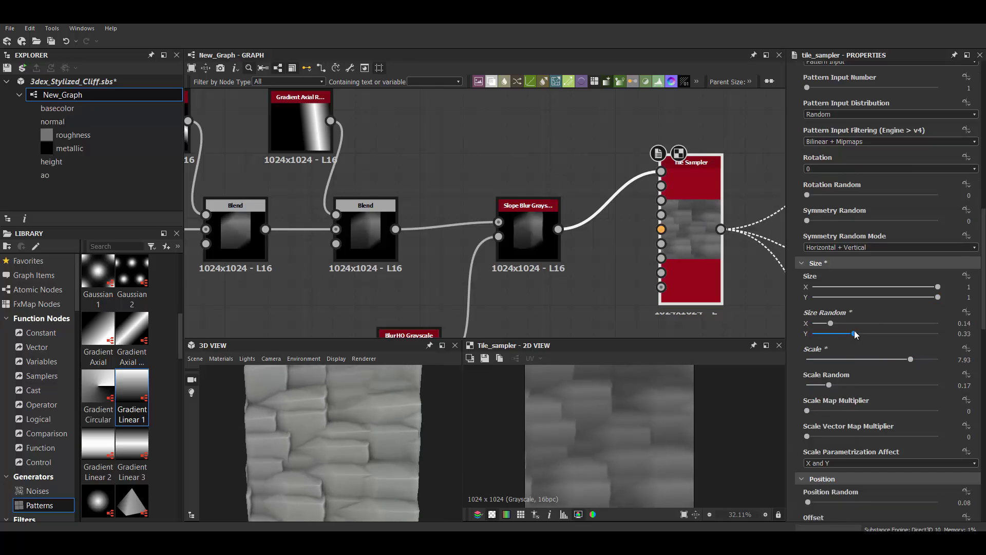
{"action": "scroll", "coordinate": [883, 390], "scroll_direction": "down", "scroll_amount": 3}
{"action": "scroll", "coordinate": [883, 390], "scroll_direction": "down", "scroll_amount": 1}
{"action": "mouse_move", "coordinate": [859, 404]}
{"action": "left_mouse_down"}
{"action": "mouse_move", "coordinate": [789, 406]}
{"action": "mouse_move", "coordinate": [872, 407]}
{"action": "left_mouse_up"}
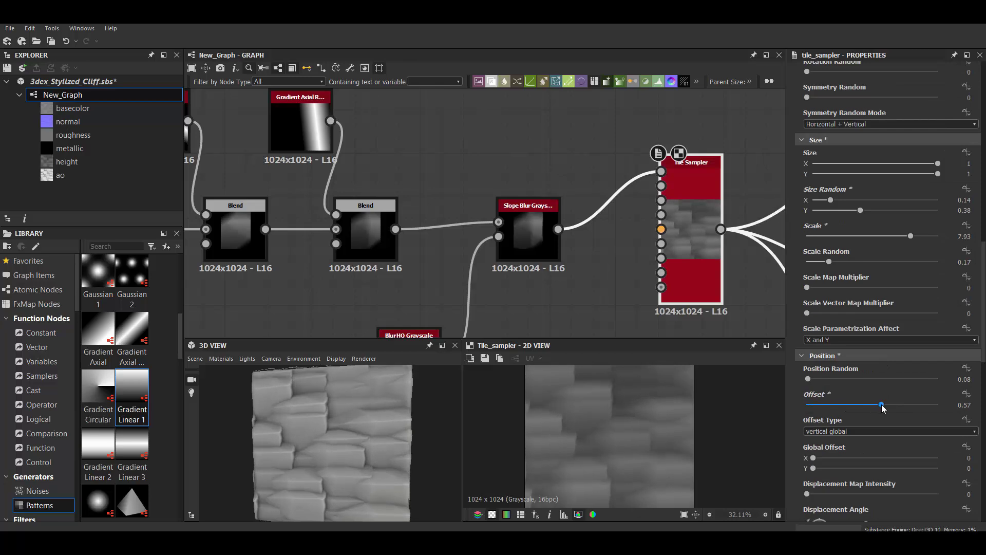
{"action": "left_click_drag", "start_coordinate": [808, 380], "coordinate": [810, 381]}
{"action": "left_click_drag", "start_coordinate": [816, 379], "coordinate": [818, 378]}
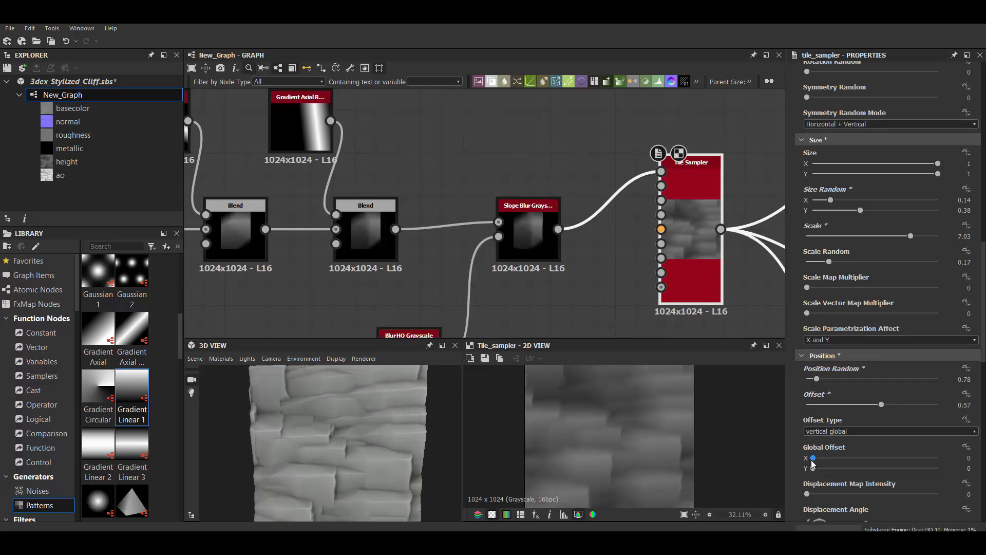
{"action": "scroll", "coordinate": [874, 334], "scroll_direction": "down", "scroll_amount": 5}
{"action": "left_click_drag", "start_coordinate": [827, 399], "coordinate": [822, 384]}
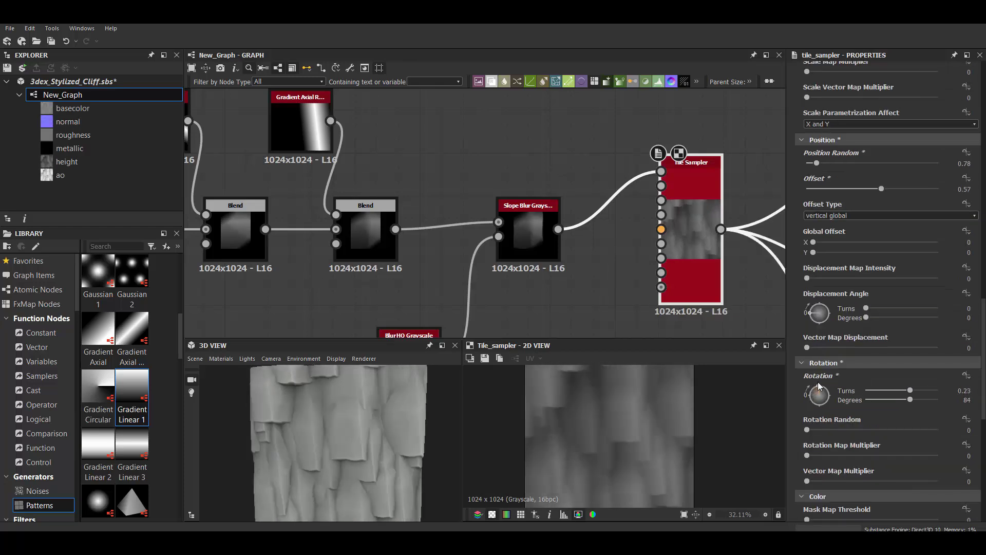
Step: Rotate the Tile Sampler tiles to -0.76 turns (-274°)
{"action": "mouse_move", "coordinate": [377, 443]}
{"action": "left_mouse_down"}
{"action": "mouse_move", "coordinate": [388, 469]}
{"action": "mouse_move", "coordinate": [370, 465]}
{"action": "left_mouse_up"}
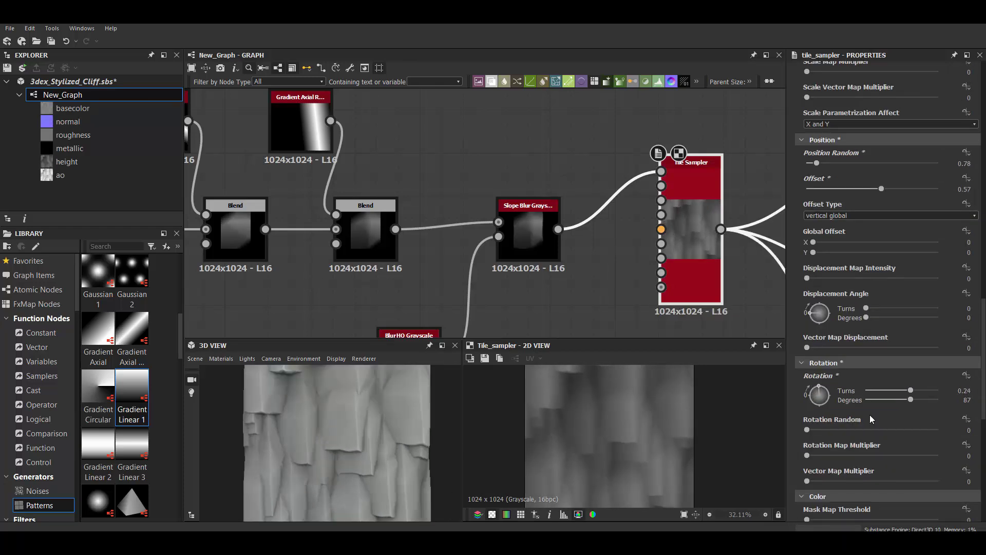
{"action": "left_click_drag", "start_coordinate": [818, 391], "coordinate": [820, 407]}
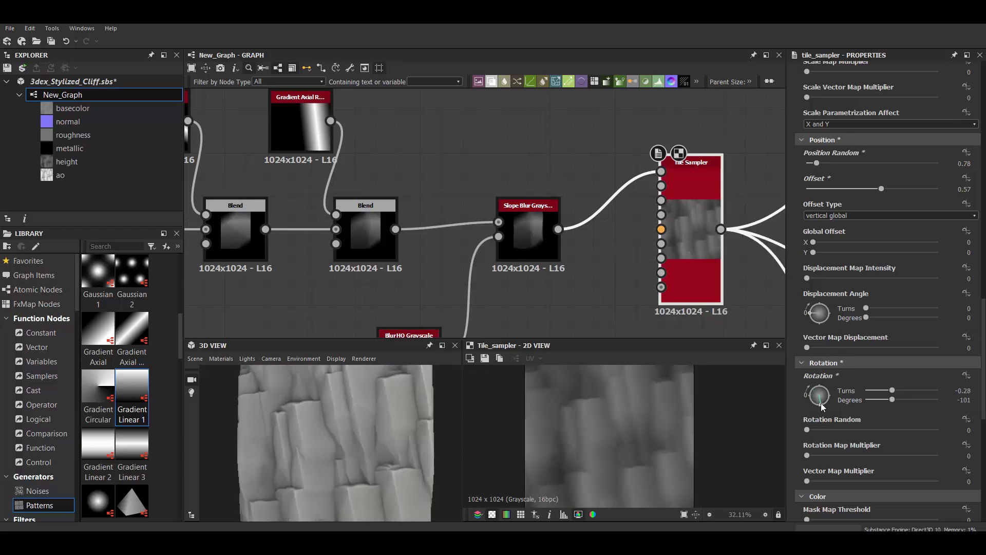
{"action": "left_click_drag", "start_coordinate": [321, 452], "coordinate": [308, 430]}
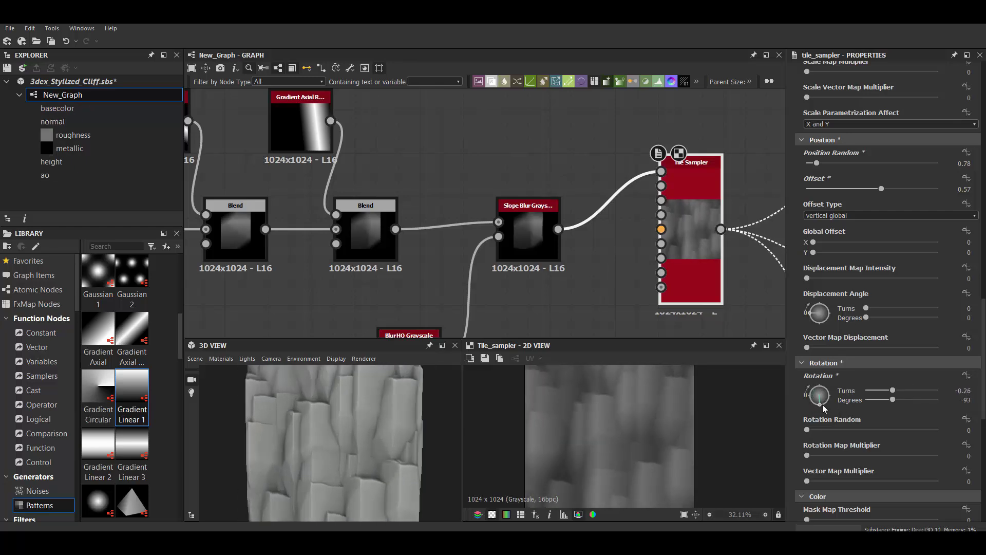
{"action": "mouse_move", "coordinate": [820, 406]}
{"action": "left_mouse_down"}
{"action": "mouse_move", "coordinate": [831, 402]}
{"action": "mouse_move", "coordinate": [820, 389]}
{"action": "left_mouse_up"}
{"action": "left_click_drag", "start_coordinate": [328, 442], "coordinate": [390, 436]}
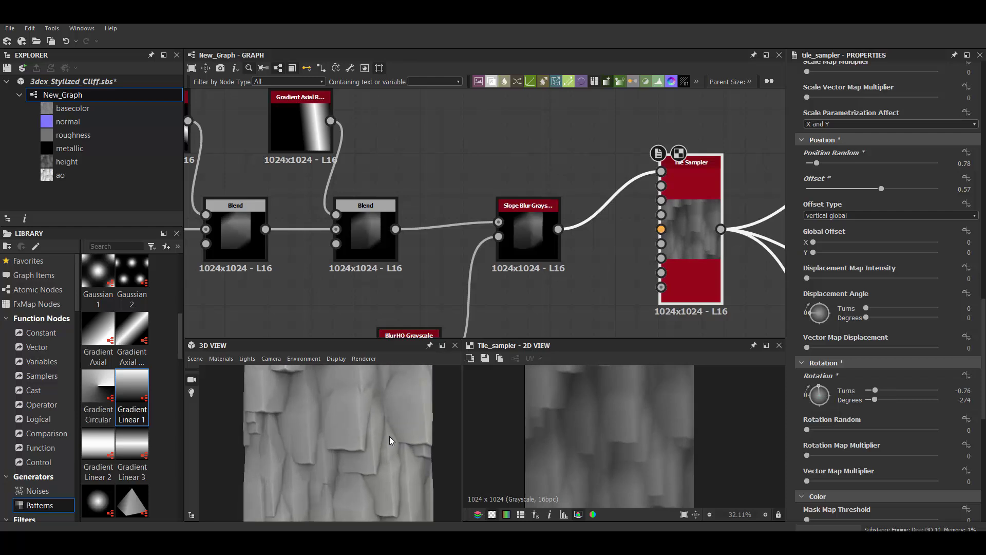
Step: Reduce the Tile Sampler scale to 5.16 and set Color Random to 0.36
{"action": "scroll", "coordinate": [844, 314], "scroll_direction": "up", "scroll_amount": 4}
{"action": "left_click_drag", "start_coordinate": [894, 205], "coordinate": [910, 205]}
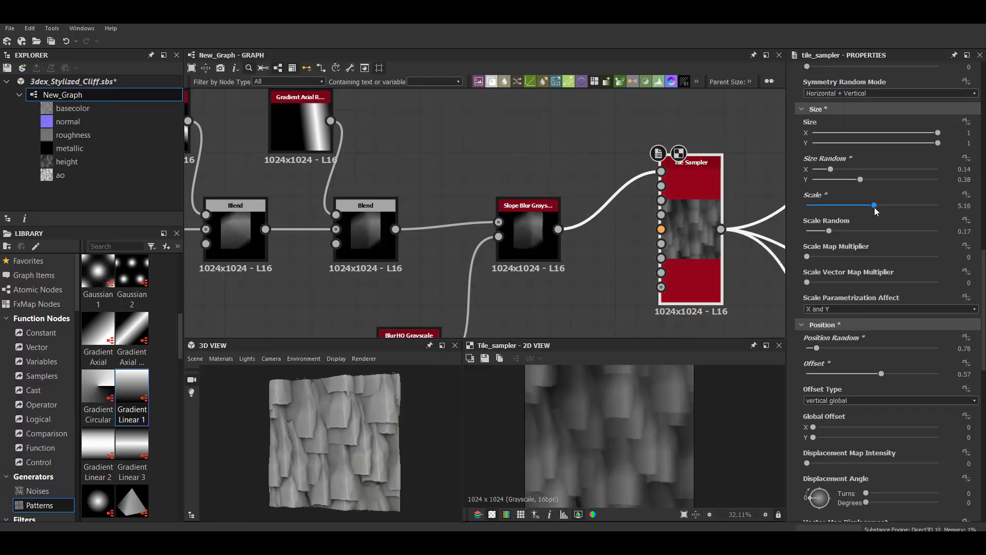
{"action": "scroll", "coordinate": [910, 214], "scroll_direction": "down", "scroll_amount": 8}
{"action": "left_click", "coordinate": [843, 356]}
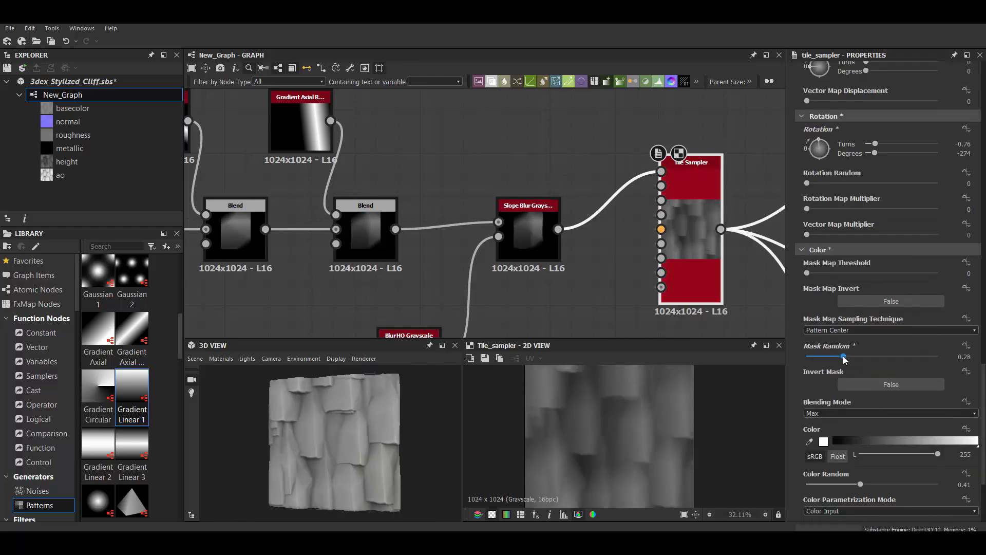
{"action": "key", "text": "ctrl+z"}
{"action": "left_click_drag", "start_coordinate": [819, 391], "coordinate": [854, 391]}
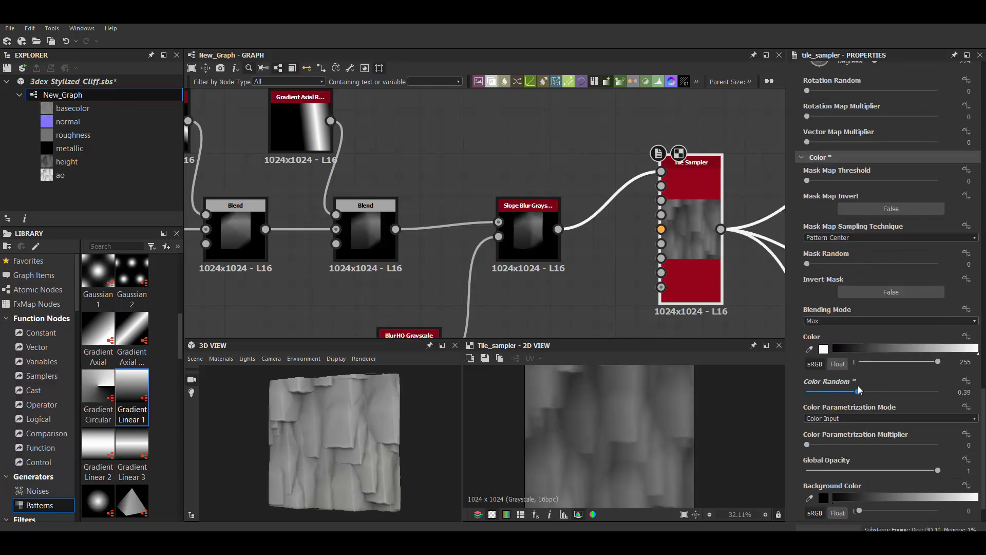
Step: Add a Slope Blur Grayscale after the Tile Sampler and a Perlin Noise for its slope input
{"action": "scroll", "coordinate": [575, 211], "scroll_direction": "down", "scroll_amount": 3}
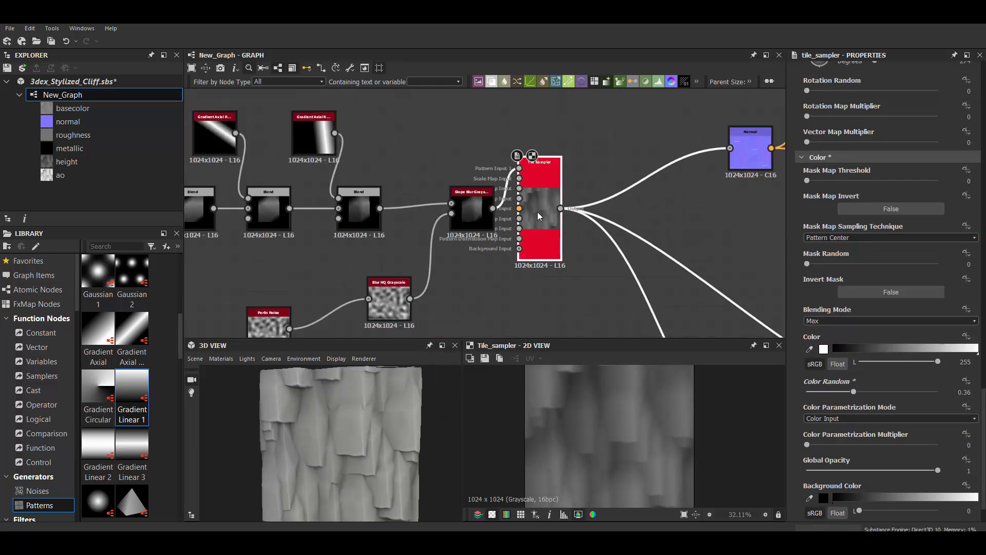
{"action": "key", "text": "space"}
{"action": "type", "text": "per"}
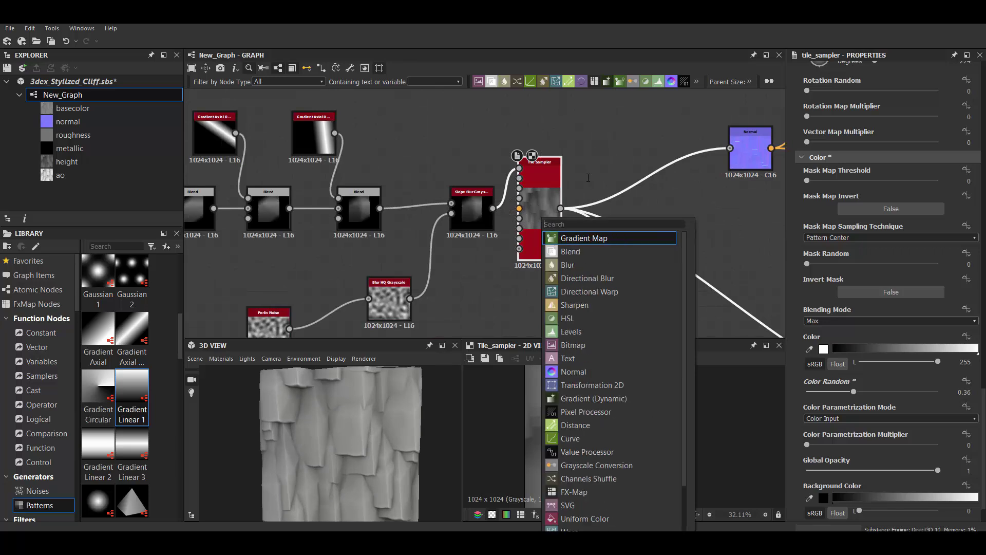
{"action": "left_click", "coordinate": [598, 252]}
{"action": "left_click_drag", "start_coordinate": [595, 213], "coordinate": [605, 260]}
{"action": "type", "text": "perl"}
{"action": "left_click", "coordinate": [673, 252]}
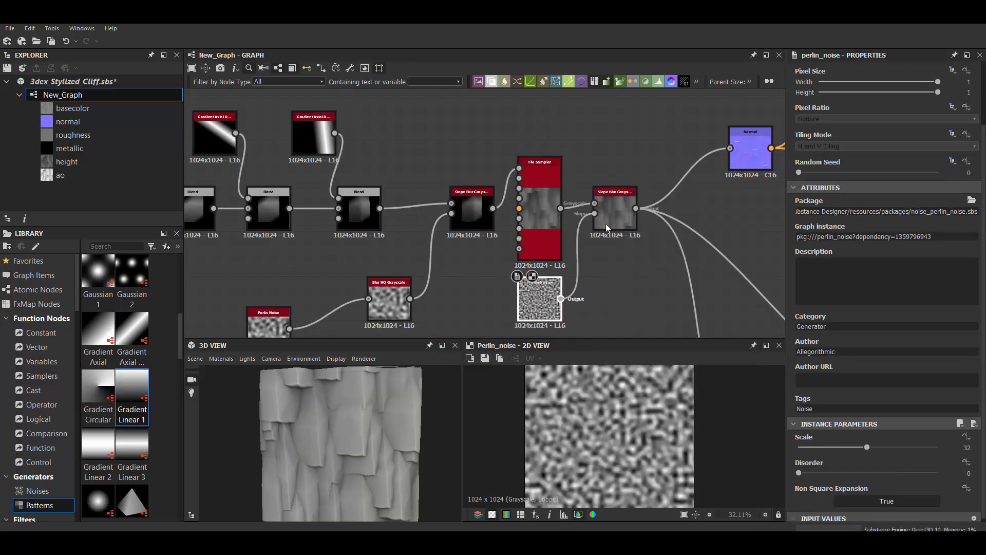
Step: Lower the Perlin Noise scale to 8 and pass it through a Blur HQ Grayscale
{"action": "scroll", "coordinate": [551, 276], "scroll_direction": "up", "scroll_amount": 4}
{"action": "left_click", "coordinate": [529, 262]}
{"action": "left_click_drag", "start_coordinate": [868, 447], "coordinate": [819, 449]}
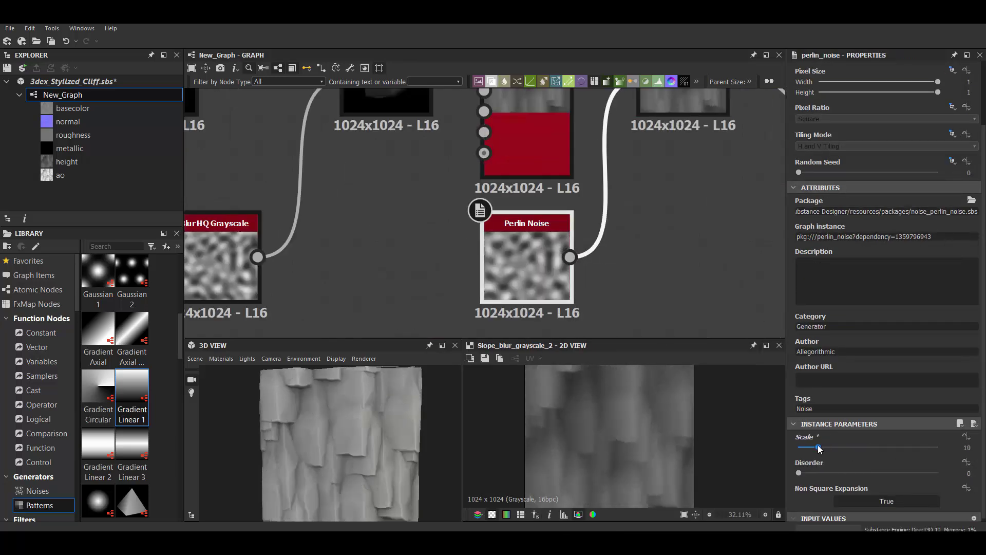
{"action": "left_click_drag", "start_coordinate": [569, 256], "coordinate": [611, 261]}
{"action": "type", "text": "blur"}
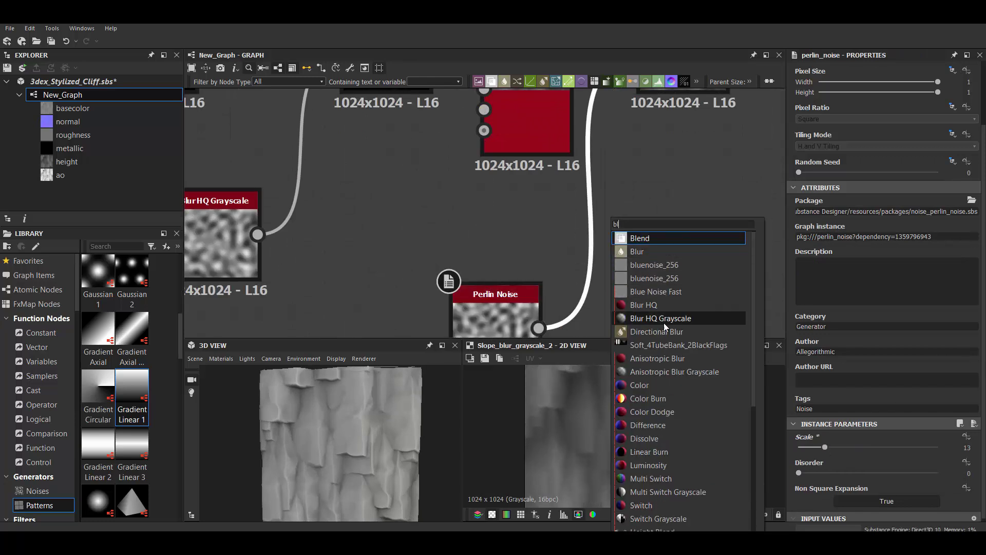
{"action": "left_click", "coordinate": [664, 323]}
Step: Raise the new Slope Blur Grayscale intensity to 1.18
{"action": "scroll", "coordinate": [396, 428], "scroll_direction": "up", "scroll_amount": 2}
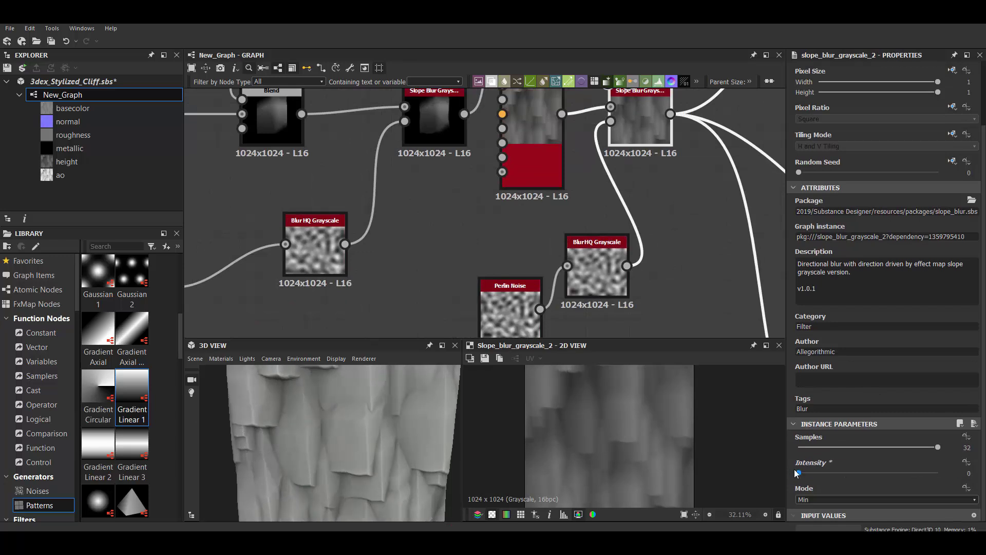
{"action": "left_click_drag", "start_coordinate": [797, 473], "coordinate": [805, 472]}
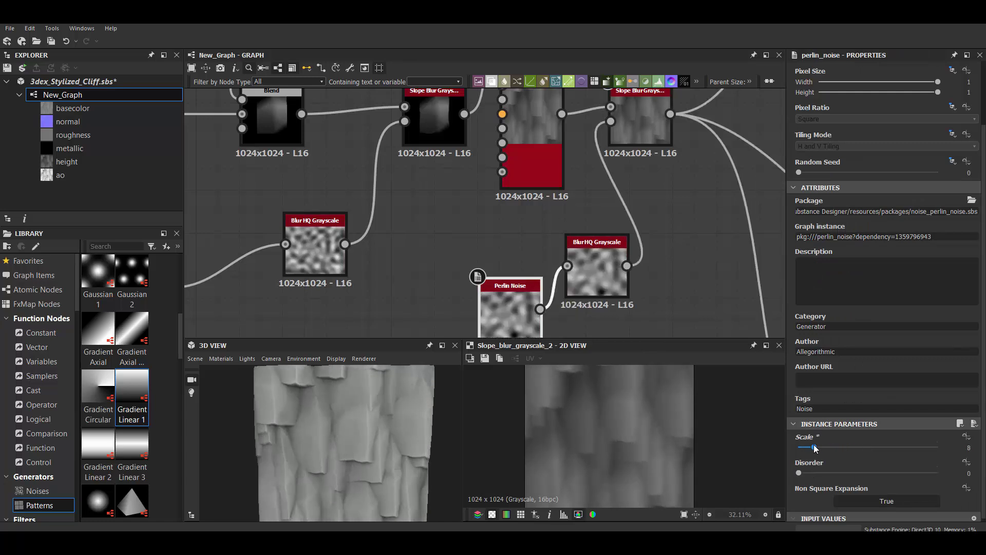
{"action": "scroll", "coordinate": [579, 229], "scroll_direction": "down", "scroll_amount": 3}
{"action": "left_click", "coordinate": [615, 171]}
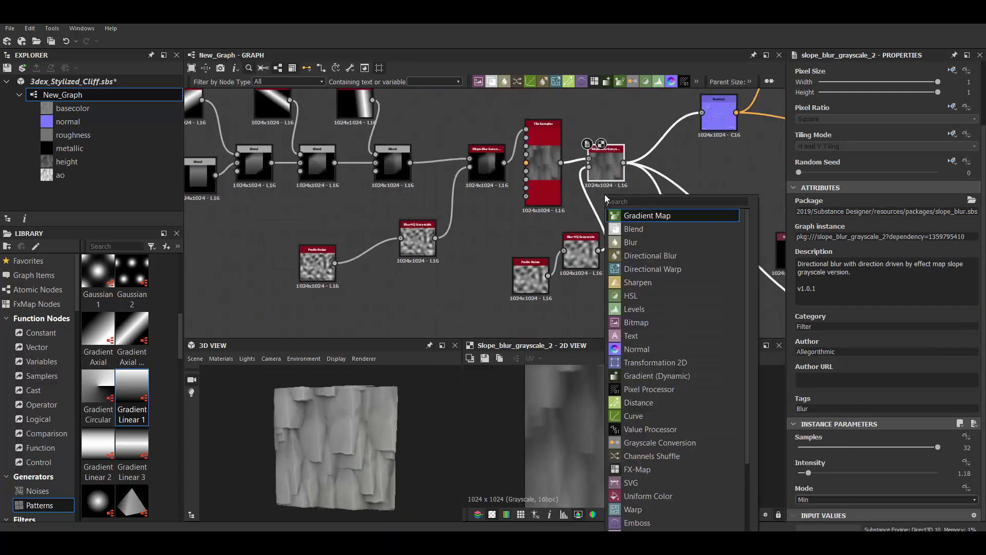
Step: Pan to the noise nodes and orbit the 3D preview of the cliff
{"action": "middle_click_drag", "start_coordinate": [536, 279], "coordinate": [557, 267]}
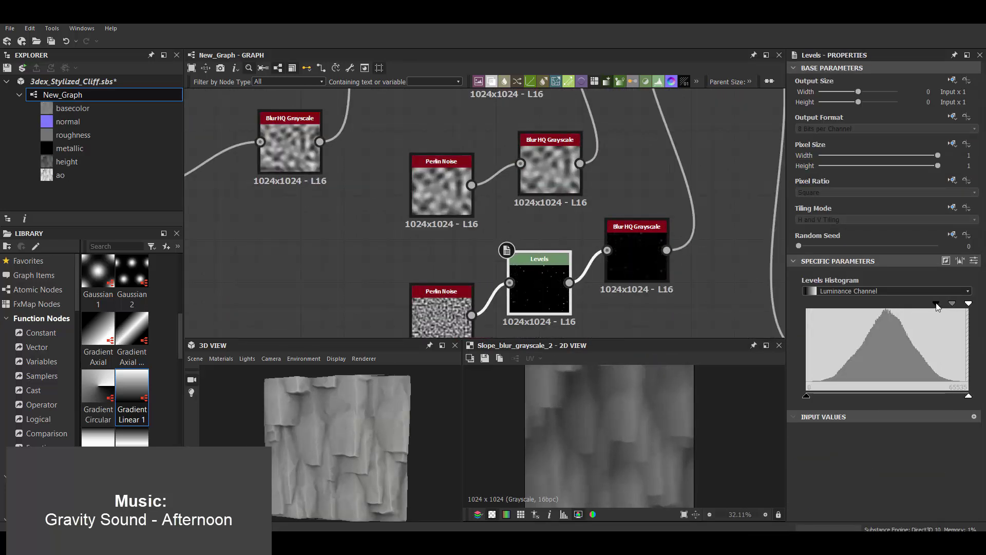
{"action": "left_click_drag", "start_coordinate": [402, 424], "coordinate": [406, 417]}
Step: Adjust the middle reflected gradient's first point, leaving Point 1 X at 0.146
{"action": "scroll", "coordinate": [569, 167], "scroll_direction": "down", "scroll_amount": 5}
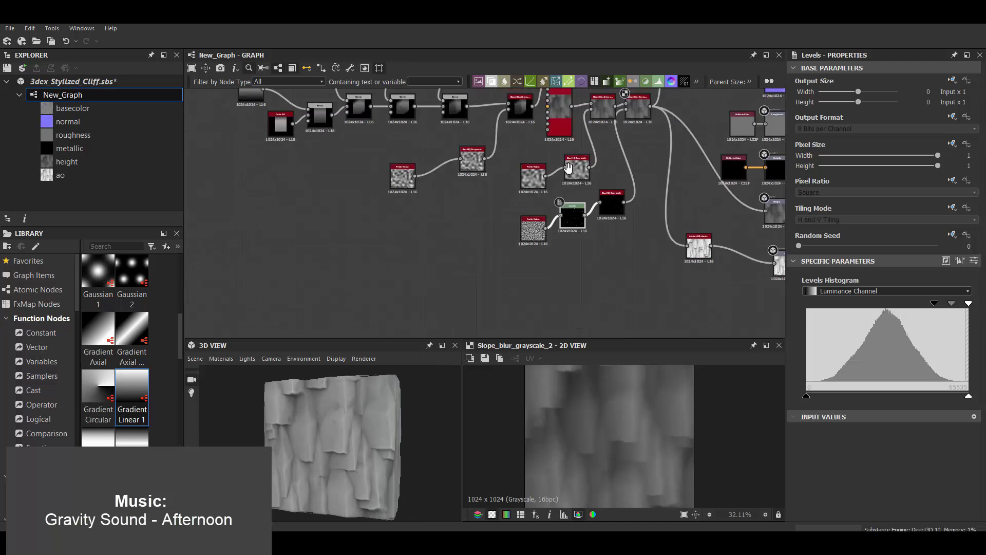
{"action": "scroll", "coordinate": [569, 167], "scroll_direction": "down", "scroll_amount": 5}
{"action": "scroll", "coordinate": [590, 261], "scroll_direction": "up", "scroll_amount": 1}
{"action": "scroll", "coordinate": [514, 231], "scroll_direction": "up", "scroll_amount": 3}
{"action": "scroll", "coordinate": [443, 198], "scroll_direction": "up", "scroll_amount": 2}
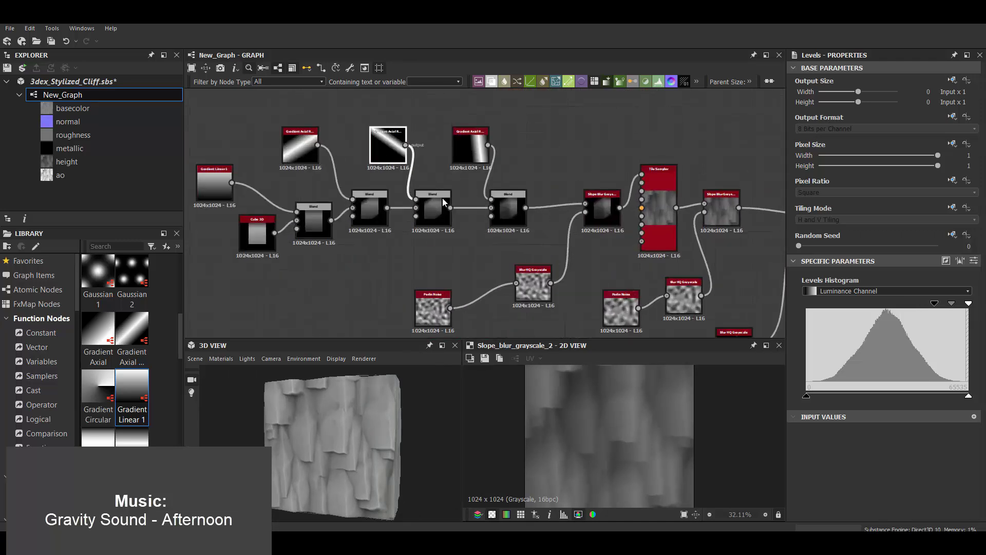
{"action": "left_click_drag", "start_coordinate": [830, 422], "coordinate": [875, 422]}
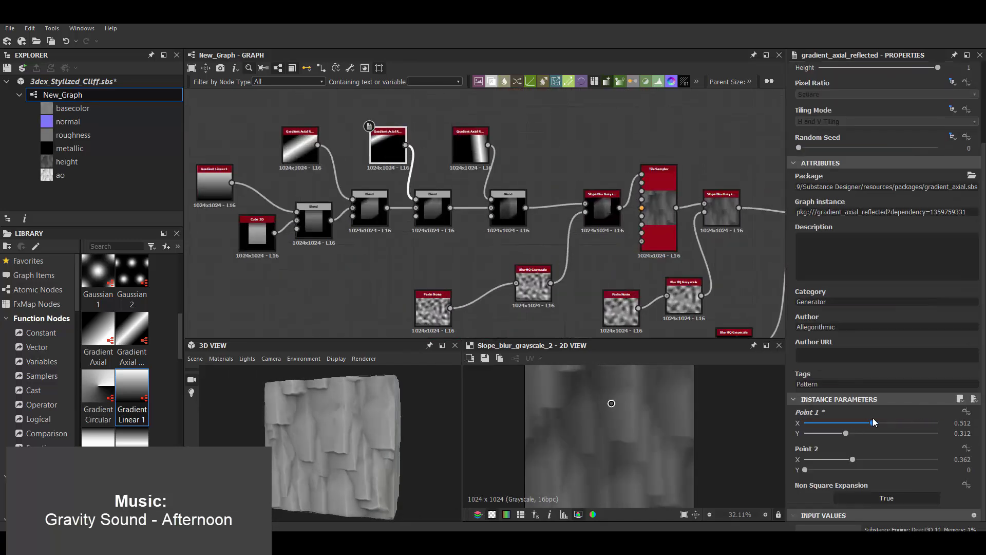
{"action": "key", "text": "ctrl+z"}
{"action": "middle_click_drag", "start_coordinate": [486, 214], "coordinate": [528, 218]}
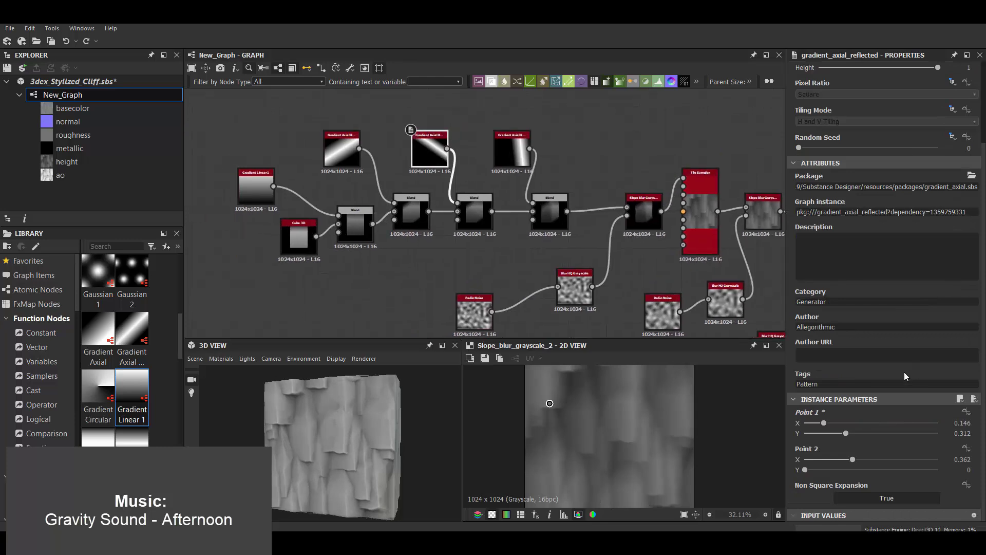
{"action": "double_click", "coordinate": [429, 149]}
{"action": "mouse_move", "coordinate": [846, 433]}
{"action": "left_mouse_down"}
{"action": "mouse_move", "coordinate": [814, 434]}
{"action": "mouse_move", "coordinate": [846, 433]}
{"action": "left_mouse_up"}
{"action": "scroll", "coordinate": [374, 443], "scroll_direction": "up", "scroll_amount": 3}
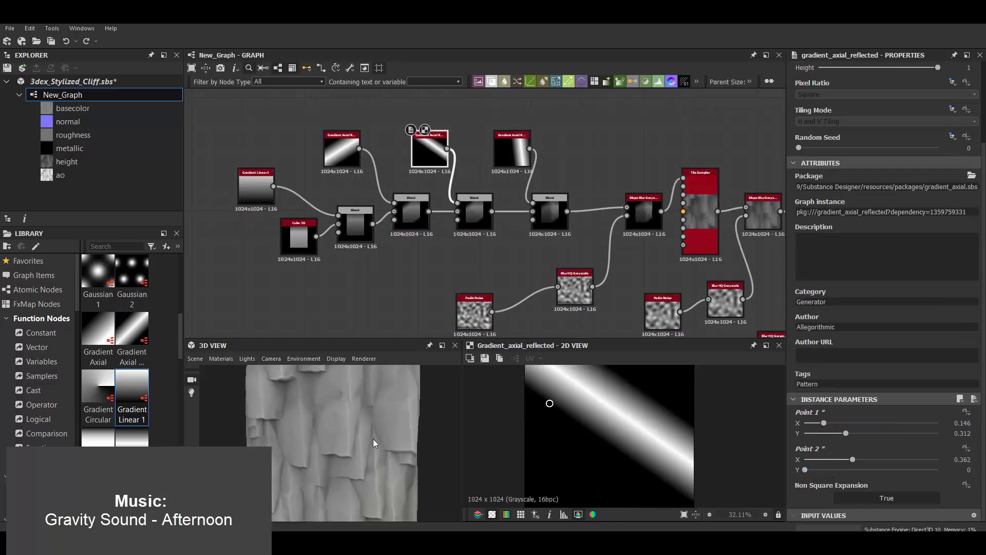
{"action": "scroll", "coordinate": [374, 443], "scroll_direction": "down", "scroll_amount": 3}
Step: Set the third Blend's Min (Darken) opacity to about 0.21
{"action": "left_click", "coordinate": [452, 216]}
{"action": "left_click", "coordinate": [800, 285]}
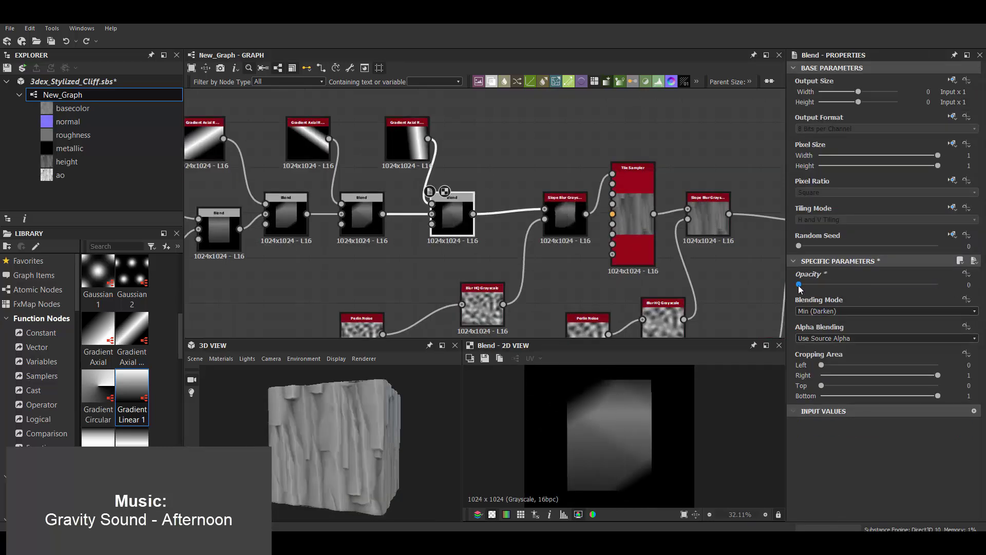
{"action": "left_click_drag", "start_coordinate": [824, 285], "coordinate": [828, 285]}
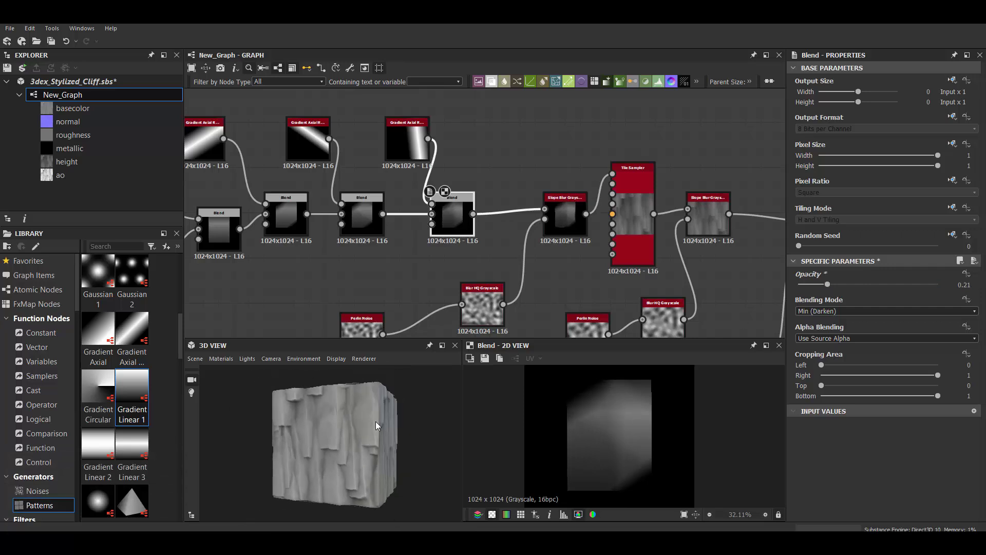
{"action": "scroll", "coordinate": [507, 196], "scroll_direction": "down", "scroll_amount": 2}
{"action": "scroll", "coordinate": [604, 262], "scroll_direction": "down", "scroll_amount": 2}
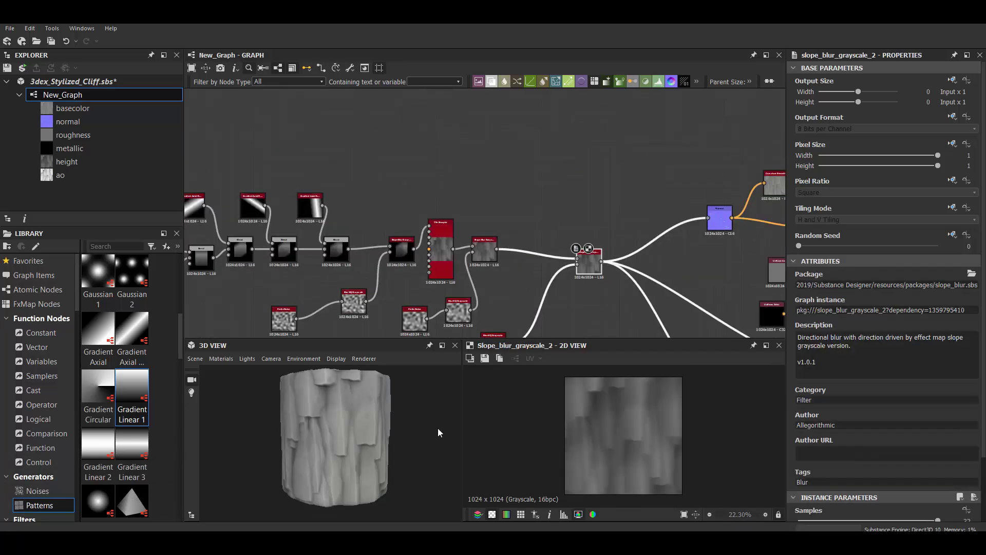
Step: Add a Histogram Scan after the Tile Sampler with Position 0.74 and Contrast 0.71
{"action": "scroll", "coordinate": [846, 371], "scroll_direction": "down", "scroll_amount": 5}
{"action": "scroll", "coordinate": [833, 433], "scroll_direction": "down", "scroll_amount": 5}
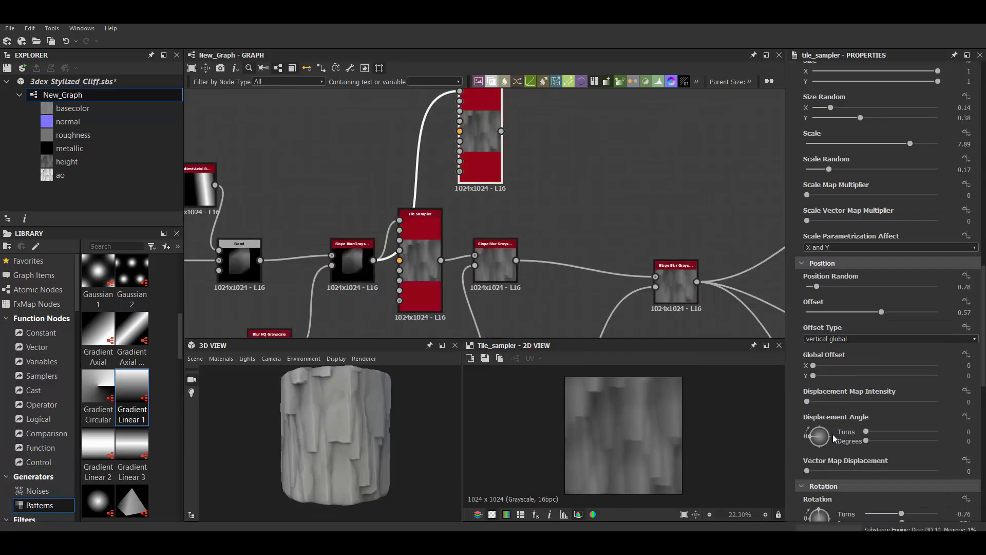
{"action": "scroll", "coordinate": [833, 433], "scroll_direction": "down", "scroll_amount": 3}
{"action": "middle_click_drag", "start_coordinate": [550, 128], "coordinate": [568, 217]}
{"action": "key", "text": "space"}
{"action": "type", "text": "histogram"}
{"action": "left_click", "coordinate": [606, 245]}
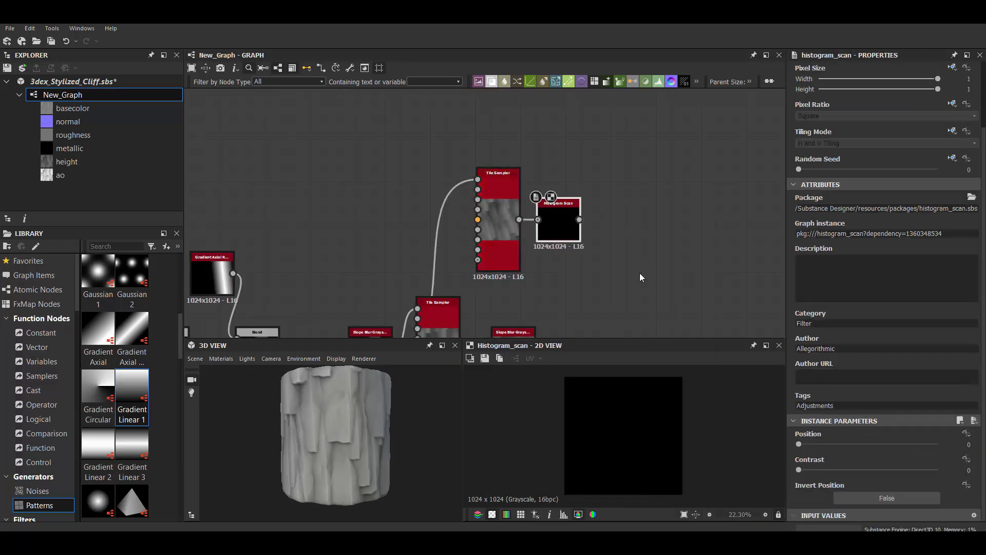
{"action": "left_click_drag", "start_coordinate": [799, 444], "coordinate": [868, 444]}
{"action": "mouse_move", "coordinate": [799, 469]}
{"action": "left_mouse_down"}
{"action": "mouse_move", "coordinate": [899, 471]}
{"action": "mouse_move", "coordinate": [901, 444]}
{"action": "left_mouse_up"}
{"action": "left_click", "coordinate": [898, 470]}
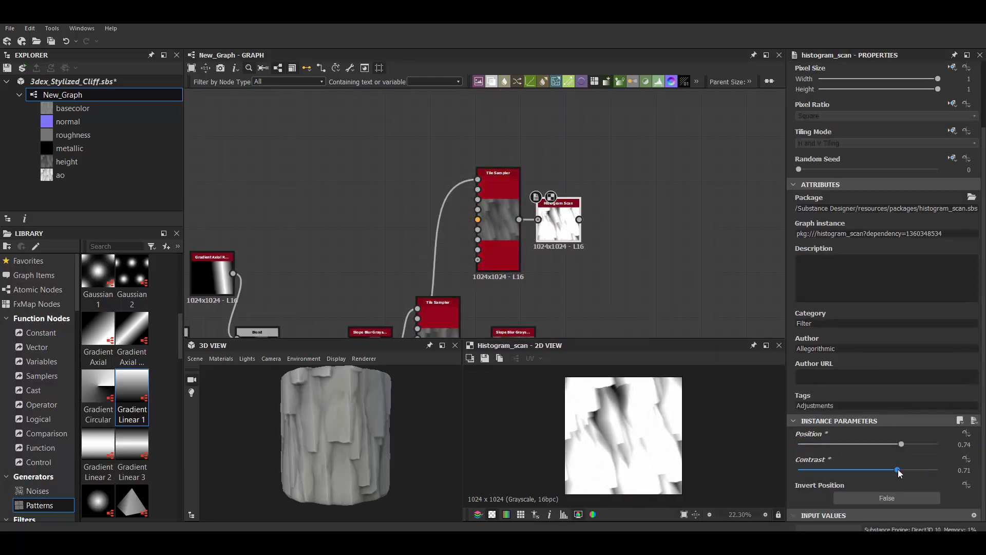
{"action": "scroll", "coordinate": [646, 266], "scroll_direction": "down", "scroll_amount": 2}
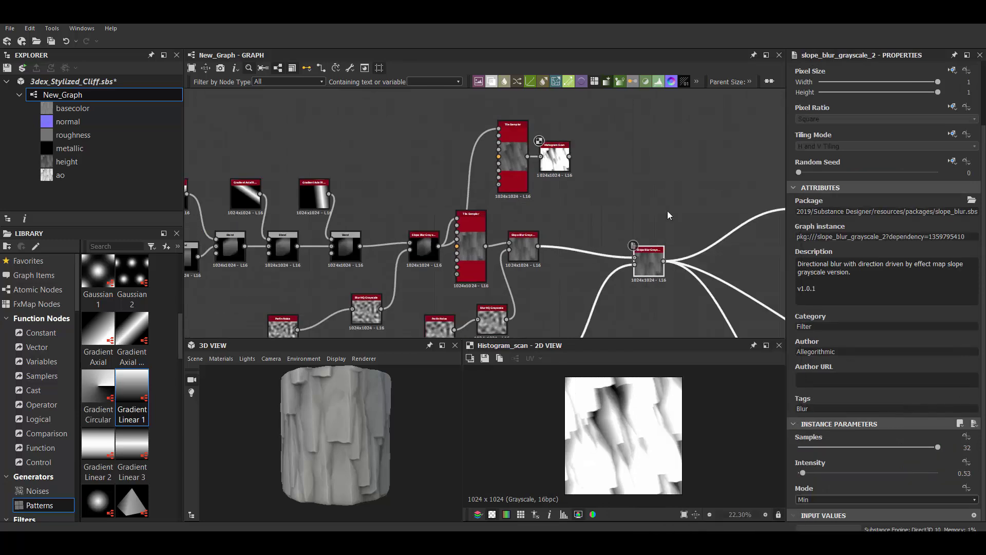
Step: Set the Blend combining the histogram result to Multiply at 0.18 opacity
{"action": "left_click", "coordinate": [667, 211]}
{"action": "left_click", "coordinate": [794, 284]}
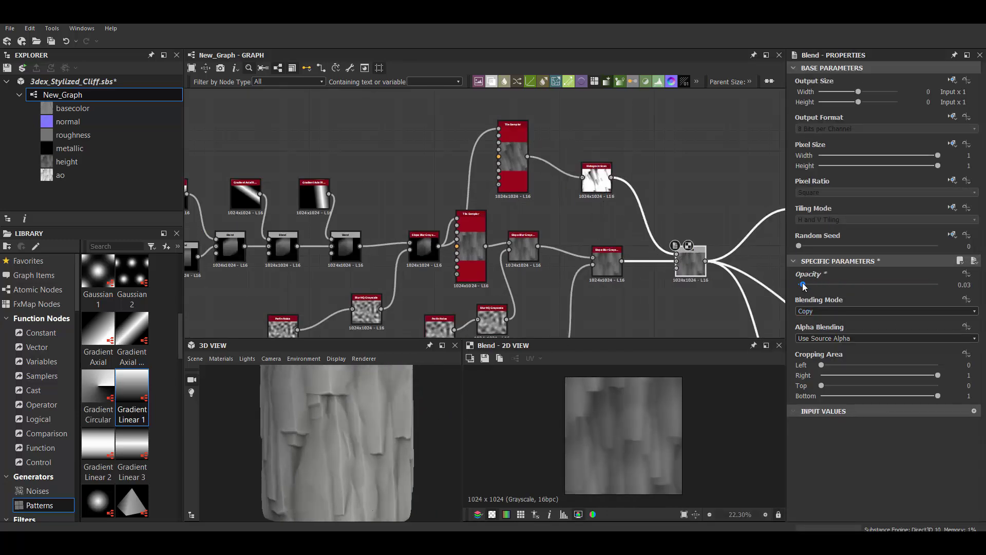
{"action": "left_click_drag", "start_coordinate": [808, 286], "coordinate": [852, 284]}
{"action": "left_click", "coordinate": [853, 311]}
{"action": "left_click", "coordinate": [821, 334]}
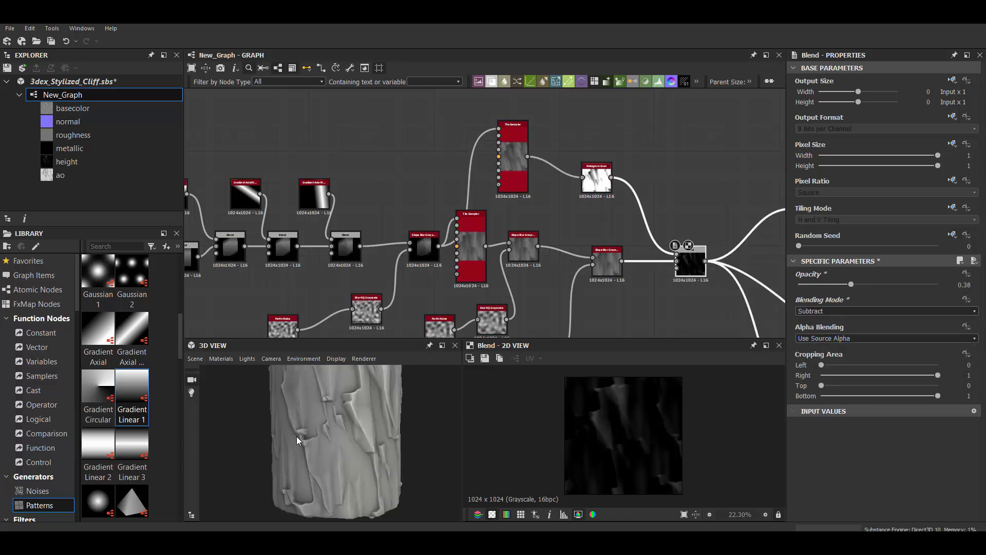
{"action": "left_click", "coordinate": [821, 312]}
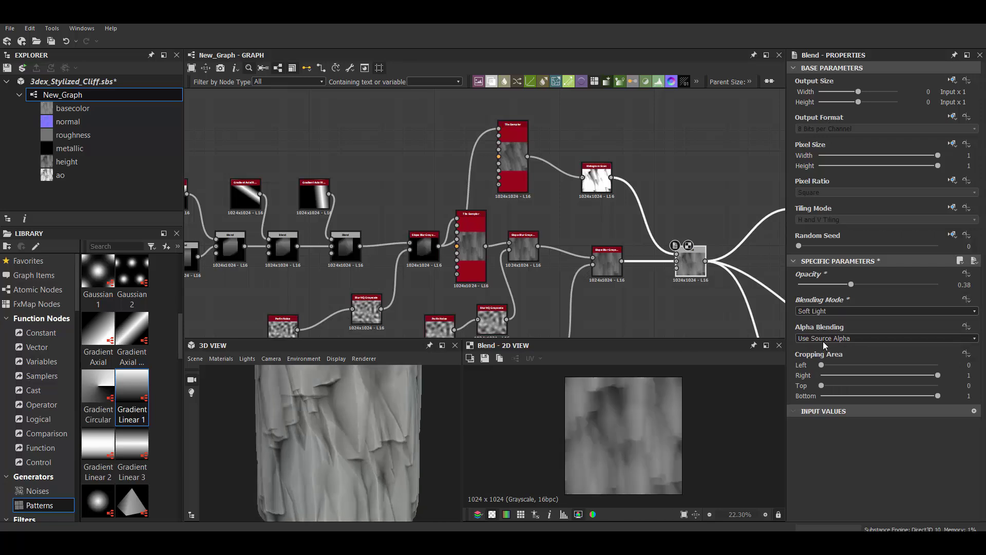
{"action": "left_click", "coordinate": [820, 312]}
{"action": "left_click", "coordinate": [822, 329]}
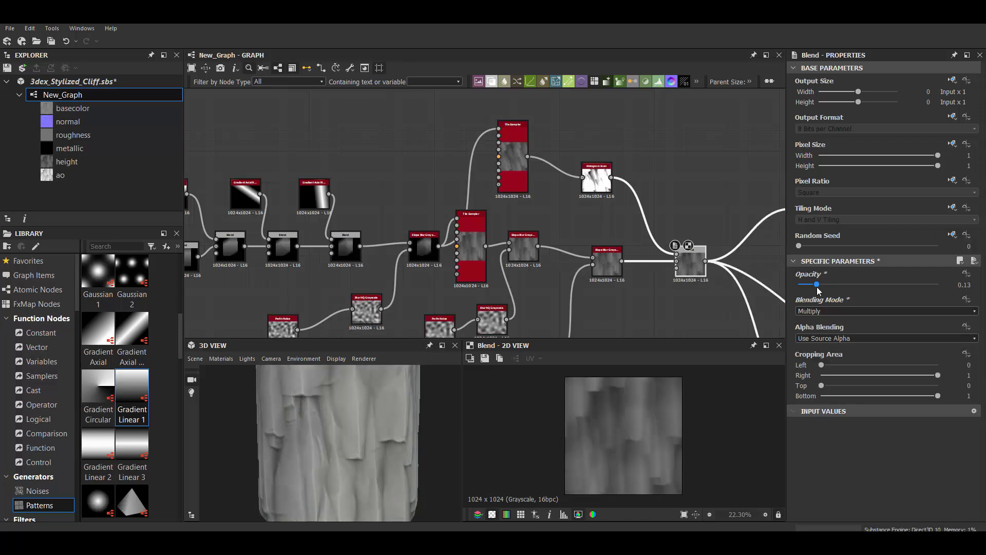
{"action": "left_click_drag", "start_coordinate": [364, 438], "coordinate": [393, 435]}
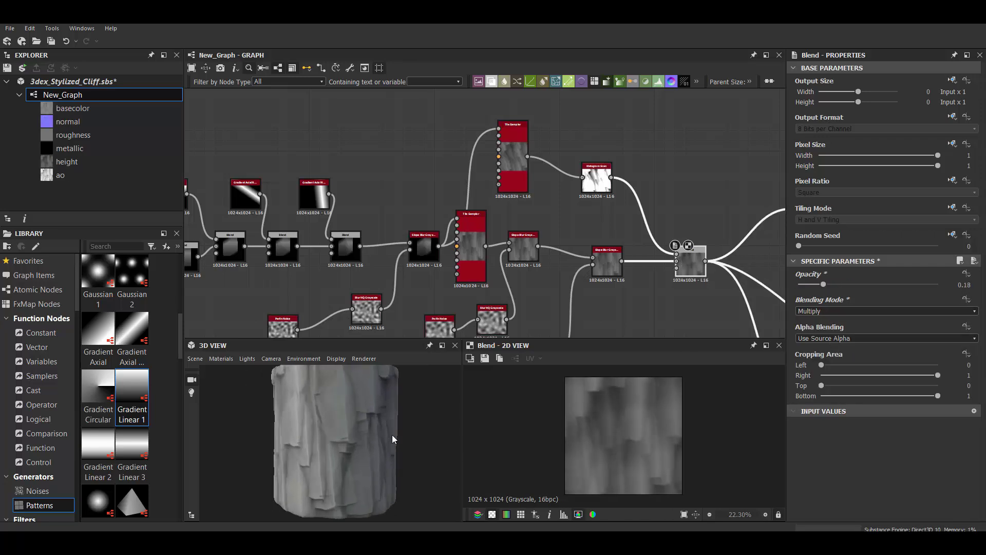
{"action": "scroll", "coordinate": [429, 178], "scroll_direction": "down", "scroll_amount": 3}
{"action": "scroll", "coordinate": [650, 234], "scroll_direction": "up", "scroll_amount": 3}
Step: Set the upper HBAO node's Height Depth to 0.44 and Radius to 0.02
{"action": "scroll", "coordinate": [671, 194], "scroll_direction": "up", "scroll_amount": 2}
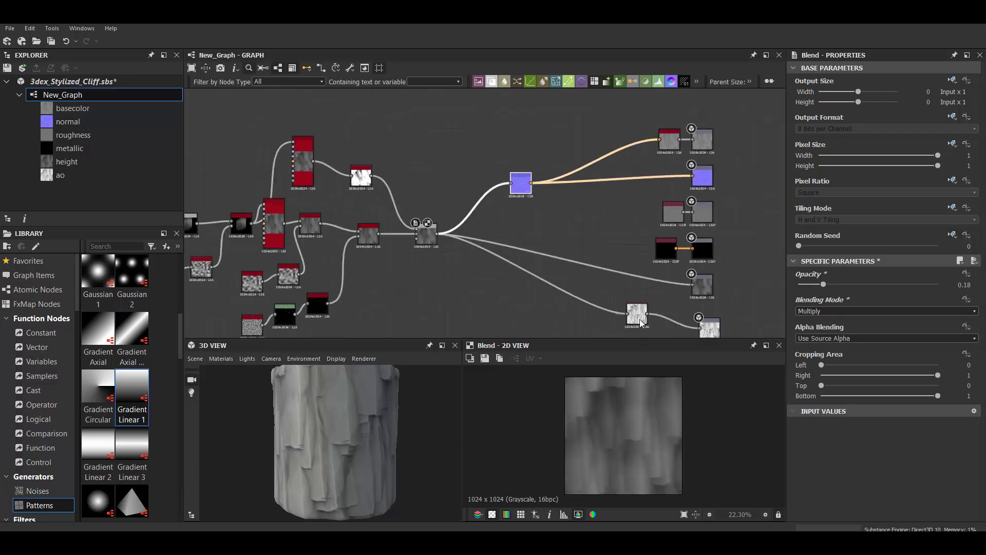
{"action": "scroll", "coordinate": [543, 240], "scroll_direction": "up", "scroll_amount": 1}
{"action": "middle_click_drag", "start_coordinate": [565, 287], "coordinate": [578, 249]}
{"action": "left_click", "coordinate": [605, 316]}
{"action": "left_click", "coordinate": [628, 202]}
{"action": "scroll", "coordinate": [861, 385], "scroll_direction": "down", "scroll_amount": 3}
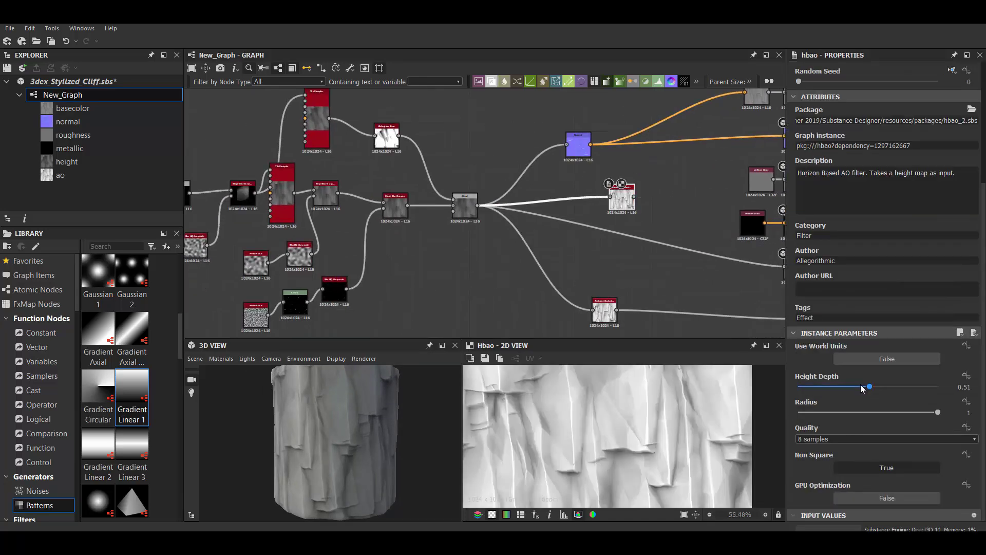
{"action": "mouse_move", "coordinate": [801, 412]}
{"action": "left_mouse_down"}
{"action": "mouse_move", "coordinate": [920, 415]}
{"action": "mouse_move", "coordinate": [804, 409]}
{"action": "mouse_move", "coordinate": [860, 386]}
{"action": "left_mouse_up"}
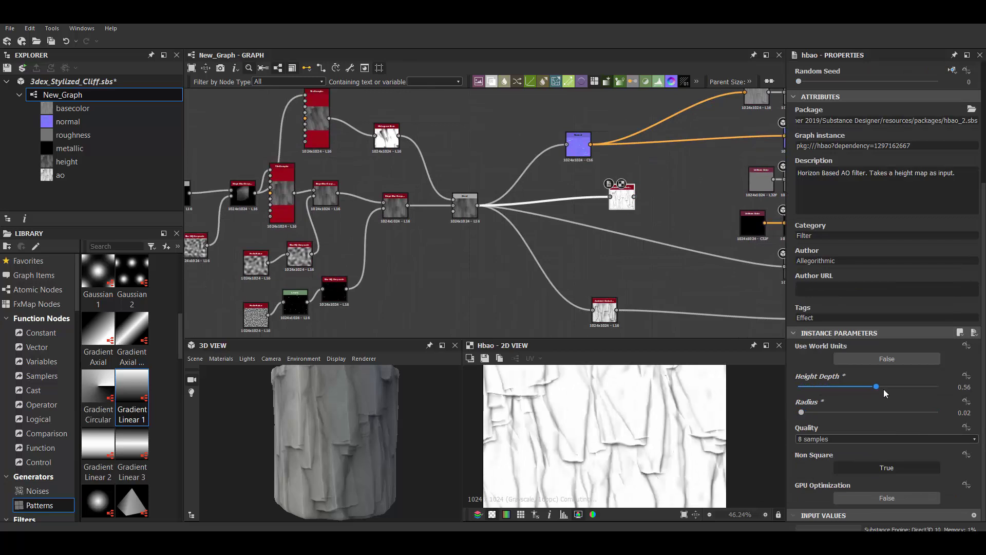
{"action": "scroll", "coordinate": [623, 435], "scroll_direction": "down", "scroll_amount": 3}
Step: Add a Highpass Grayscale node off the height blend output, then delete it
{"action": "middle_click_drag", "start_coordinate": [581, 328], "coordinate": [519, 398]}
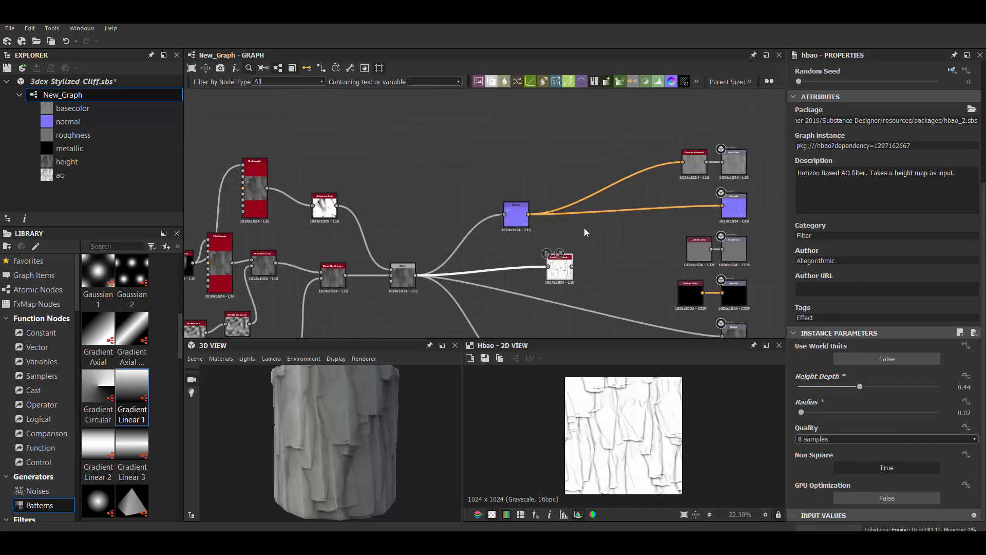
{"action": "left_click", "coordinate": [594, 164]}
{"action": "scroll", "coordinate": [670, 418], "scroll_direction": "up", "scroll_amount": 2}
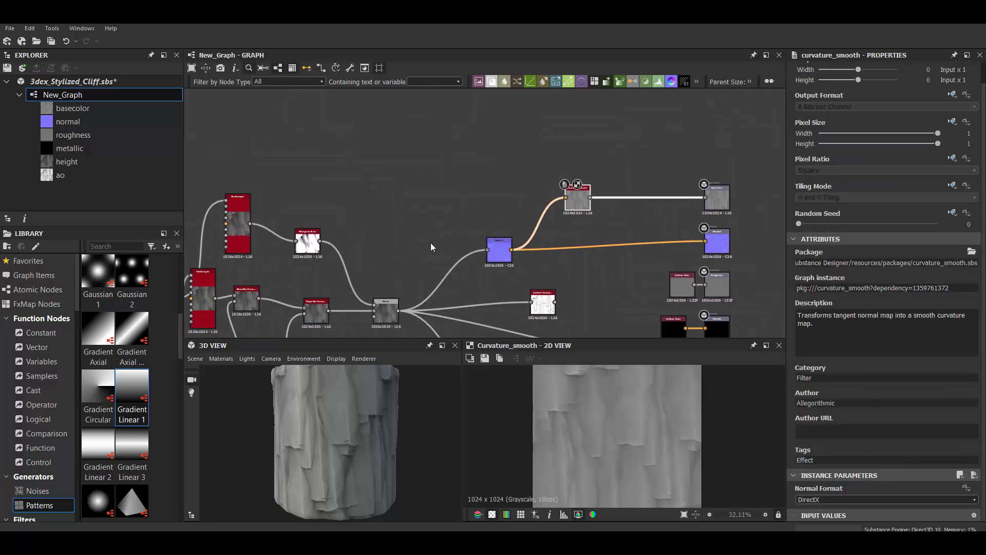
{"action": "left_click_drag", "start_coordinate": [417, 275], "coordinate": [448, 219]}
{"action": "left_click", "coordinate": [506, 249]}
{"action": "scroll", "coordinate": [665, 426], "scroll_direction": "up", "scroll_amount": 2}
{"action": "key", "text": "Delete"}
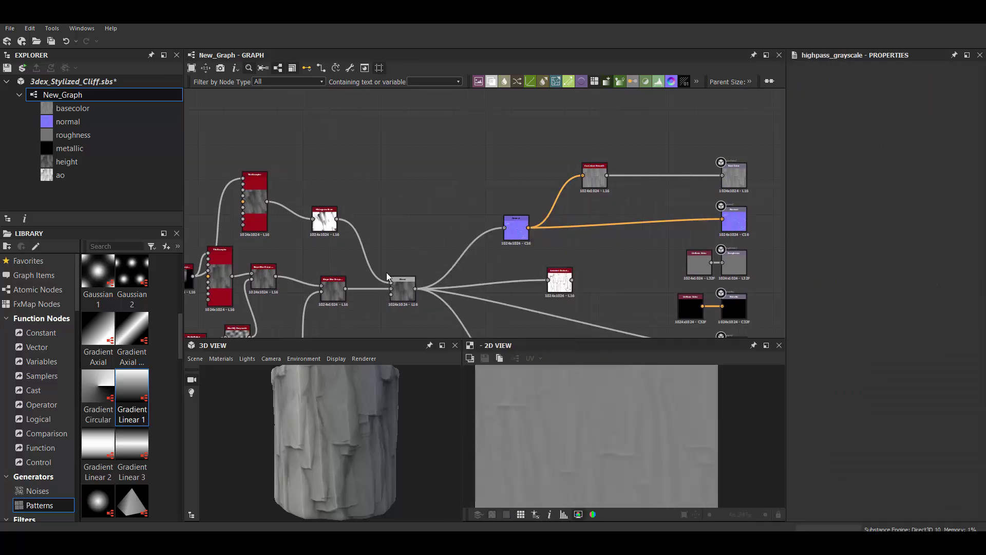
{"action": "left_click", "coordinate": [403, 291]}
{"action": "scroll", "coordinate": [615, 209], "scroll_direction": "up", "scroll_amount": 3}
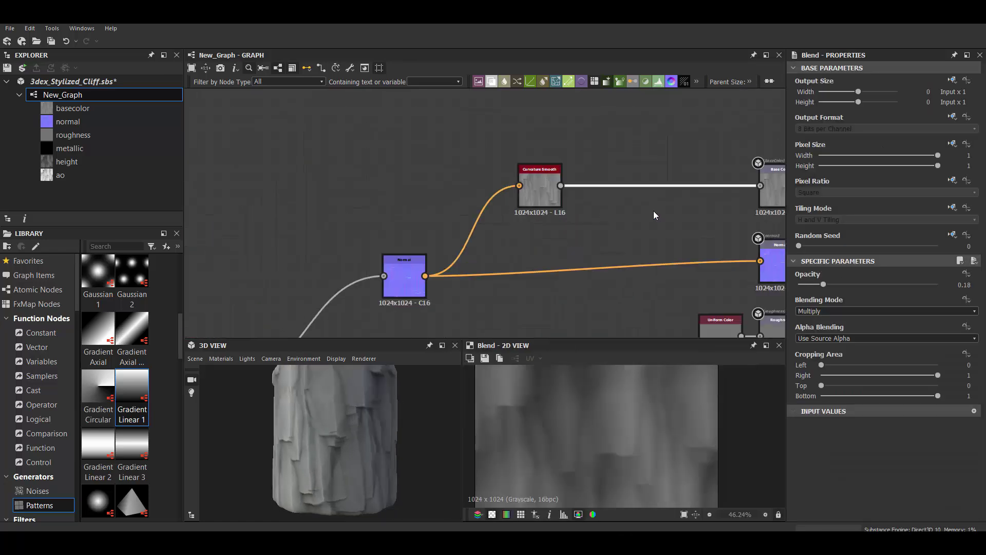
Step: Insert a Gradient Map after the curvature, running from a dark green start to an orange end
{"action": "key", "text": "ctrl+v"}
{"action": "left_click", "coordinate": [953, 379]}
{"action": "left_click_drag", "start_coordinate": [564, 332], "coordinate": [560, 317]}
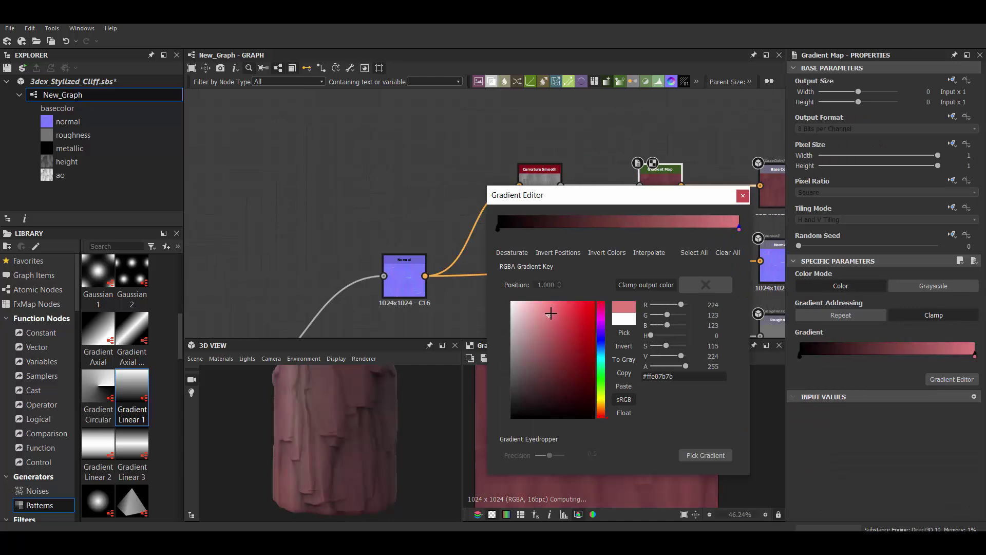
{"action": "left_click_drag", "start_coordinate": [360, 437], "coordinate": [383, 439]}
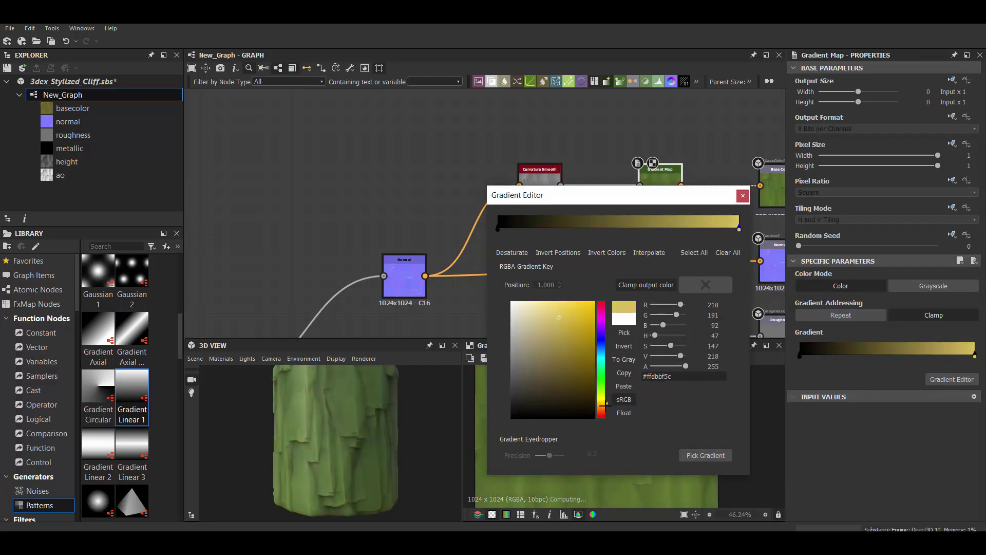
{"action": "left_click_drag", "start_coordinate": [600, 408], "coordinate": [600, 407]}
{"action": "left_click_drag", "start_coordinate": [562, 324], "coordinate": [589, 310]}
{"action": "left_click", "coordinate": [498, 230]}
{"action": "left_click_drag", "start_coordinate": [565, 360], "coordinate": [600, 392]}
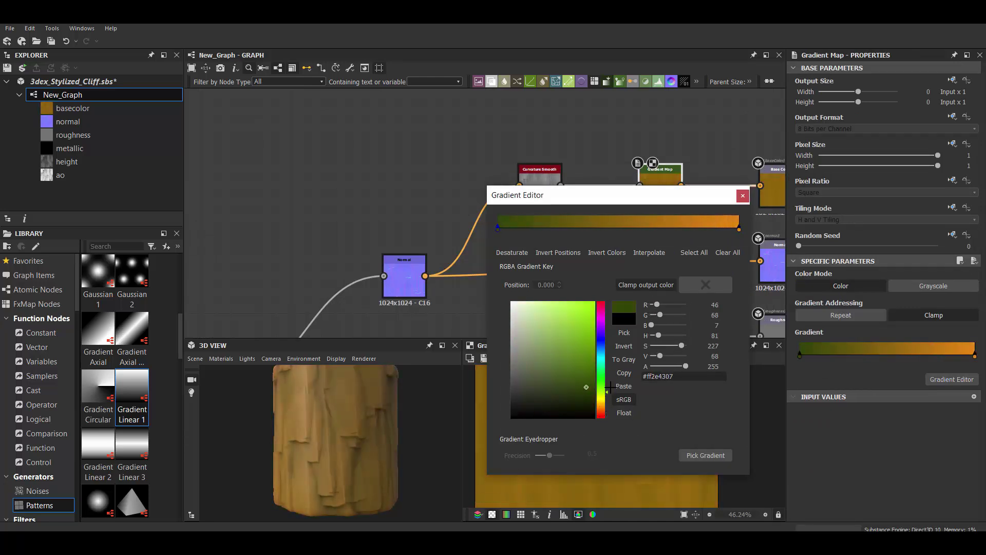
{"action": "mouse_move", "coordinate": [368, 388]}
{"action": "left_mouse_down"}
{"action": "mouse_move", "coordinate": [336, 387]}
{"action": "mouse_move", "coordinate": [368, 389]}
{"action": "left_mouse_up"}
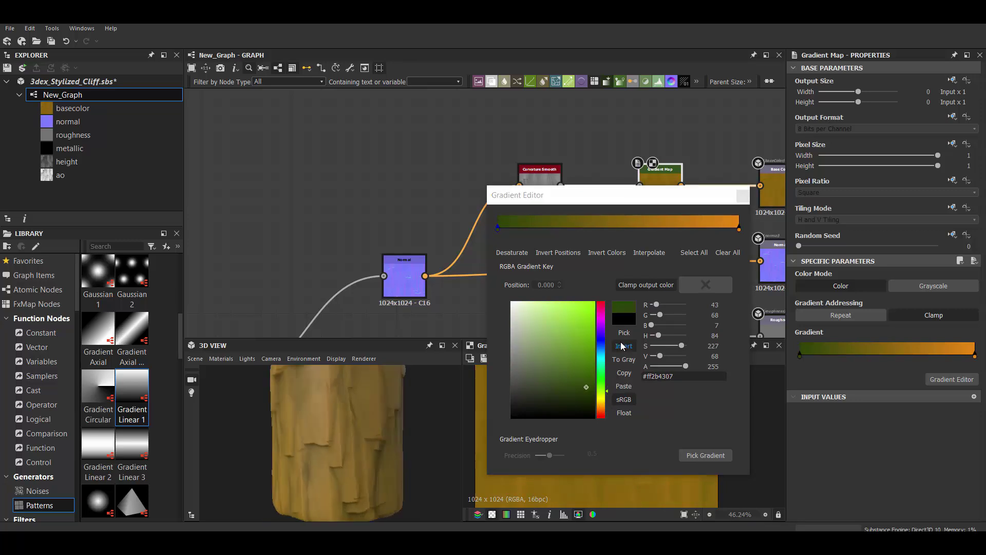
{"action": "mouse_move", "coordinate": [601, 395]}
{"action": "left_mouse_down"}
{"action": "mouse_move", "coordinate": [604, 414]}
{"action": "mouse_move", "coordinate": [600, 392]}
{"action": "left_mouse_up"}
Step: Add an orange middle key to the gradient and reposition the orange keys
{"action": "left_click", "coordinate": [656, 230]}
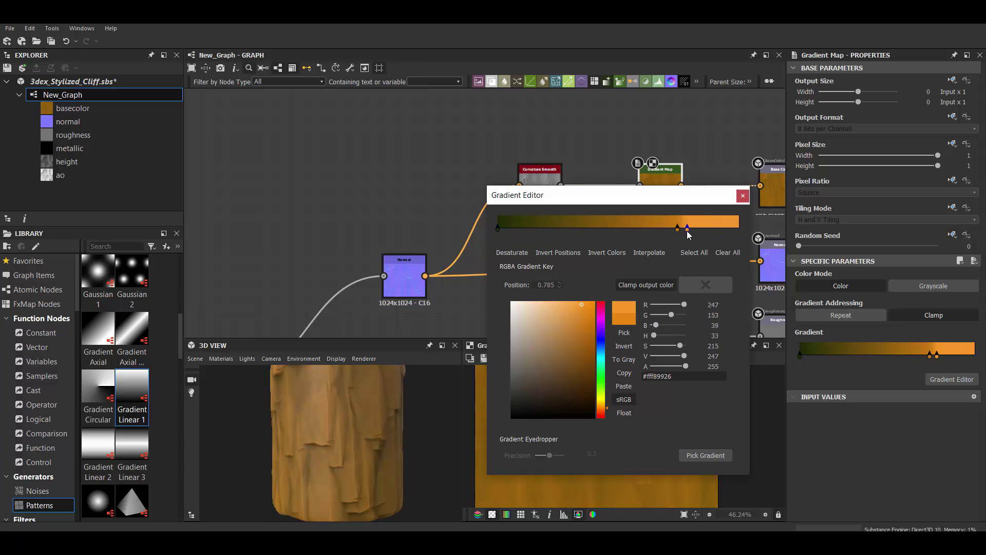
{"action": "left_click_drag", "start_coordinate": [693, 237], "coordinate": [700, 236]}
{"action": "left_click_drag", "start_coordinate": [678, 230], "coordinate": [633, 230]}
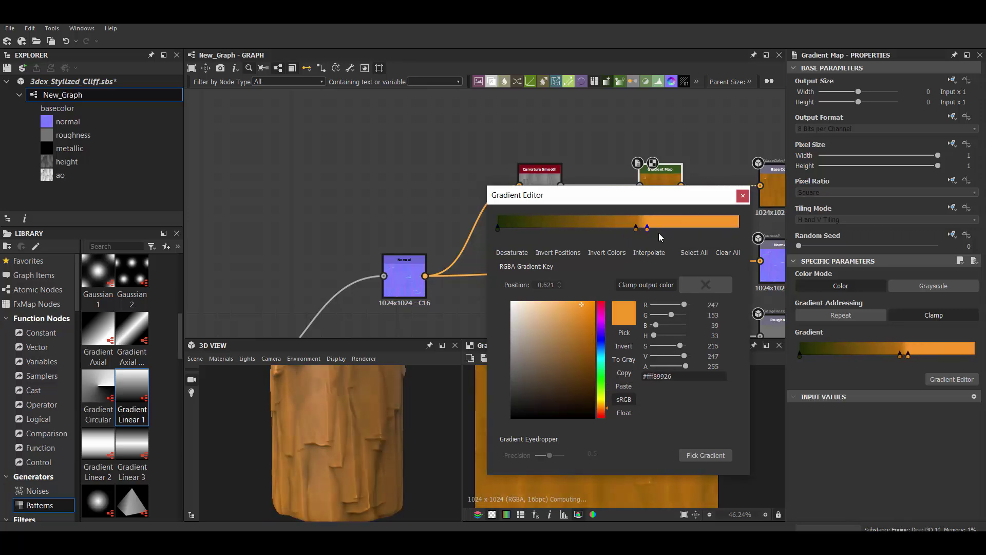
{"action": "left_click_drag", "start_coordinate": [591, 195], "coordinate": [717, 172]}
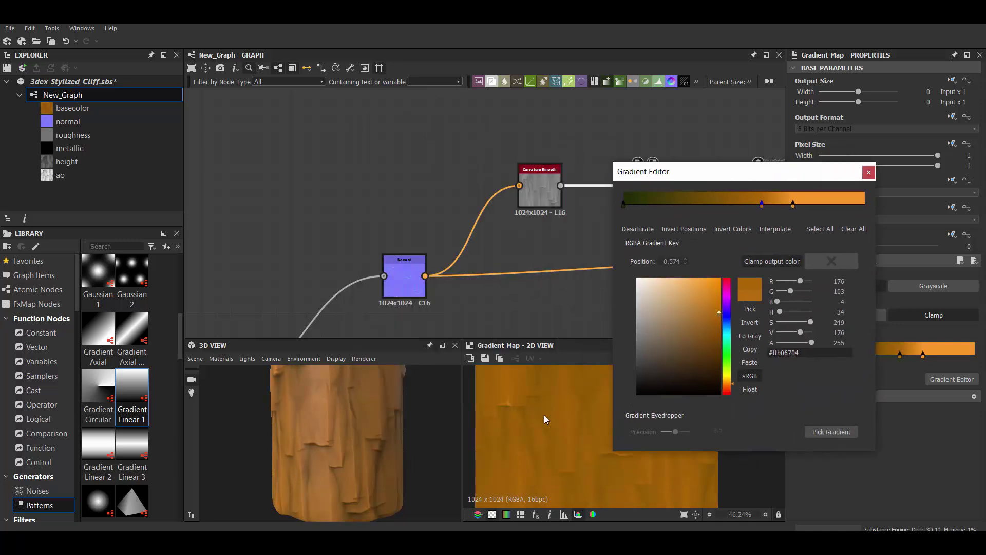
{"action": "scroll", "coordinate": [497, 444], "scroll_direction": "up", "scroll_amount": 1}
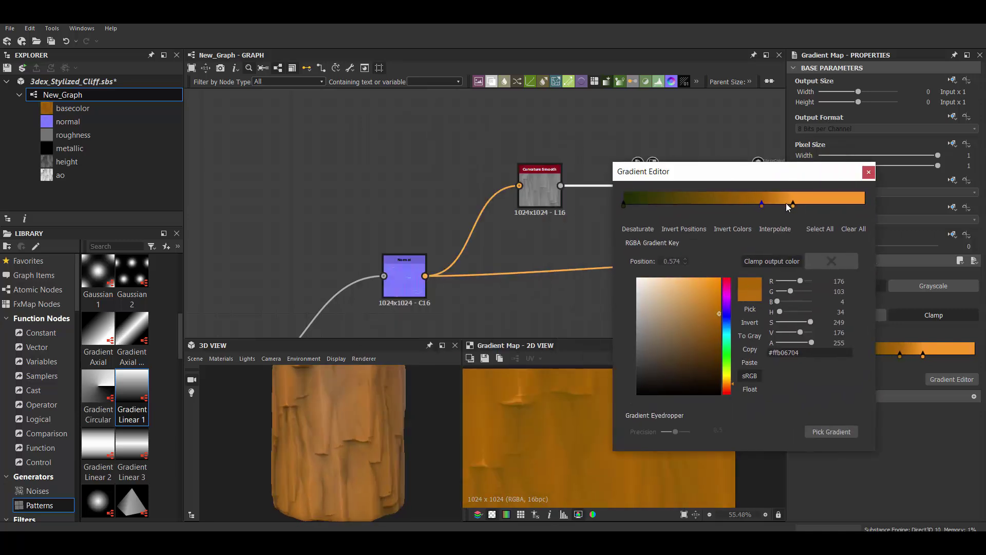
{"action": "mouse_move", "coordinate": [793, 204]}
{"action": "left_mouse_down"}
{"action": "mouse_move", "coordinate": [735, 208]}
{"action": "mouse_move", "coordinate": [748, 204]}
{"action": "left_mouse_up"}
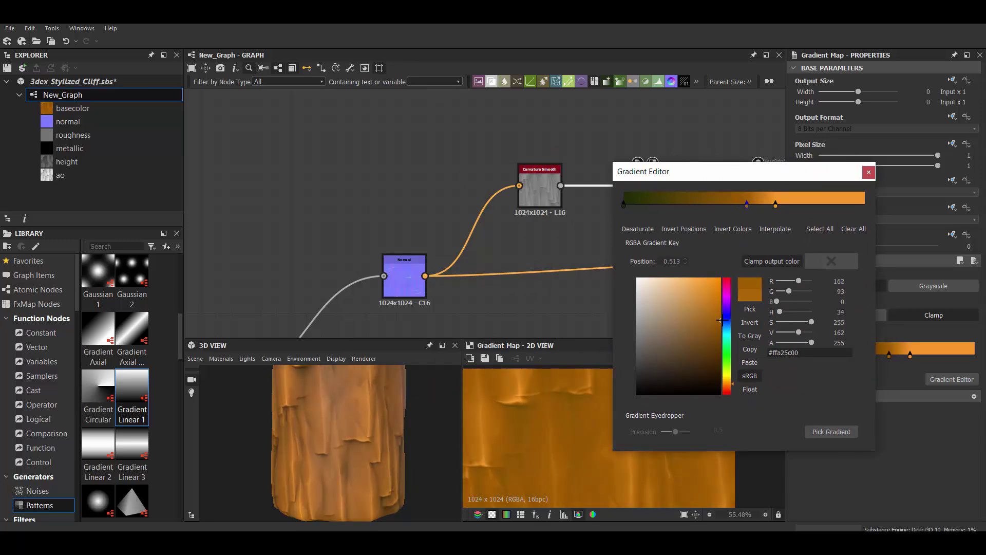
Step: Lower the middle key's hue to about 27 and close the gradient editor
{"action": "scroll", "coordinate": [602, 415], "scroll_direction": "down", "scroll_amount": 2}
{"action": "left_click", "coordinate": [732, 385]}
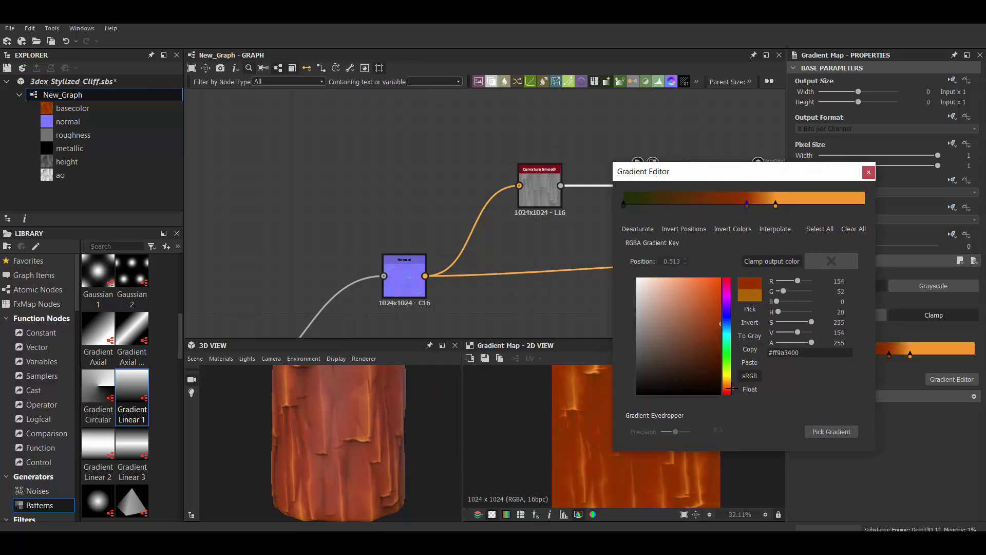
{"action": "left_click_drag", "start_coordinate": [731, 389], "coordinate": [732, 385]}
{"action": "left_click_drag", "start_coordinate": [324, 436], "coordinate": [378, 411]}
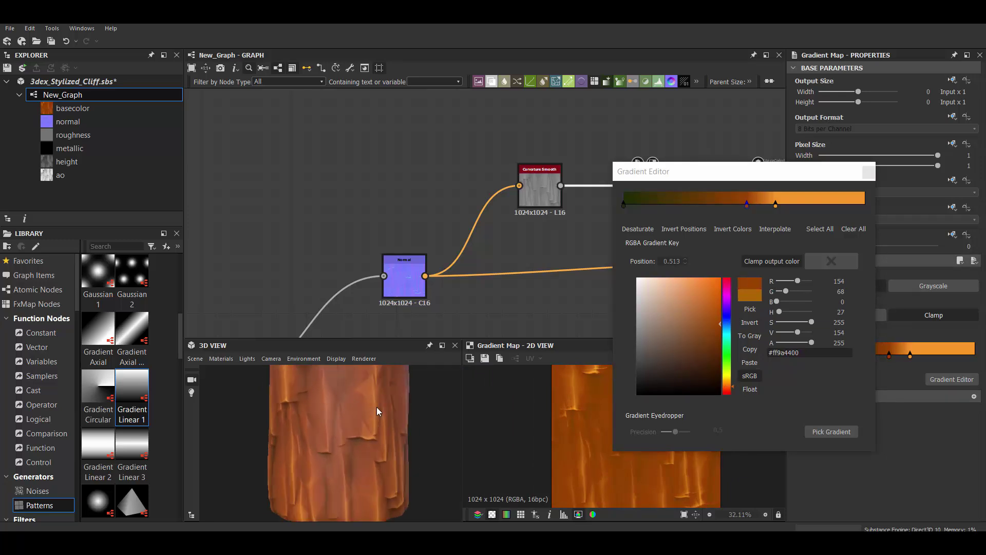
{"action": "key", "text": "Escape"}
{"action": "left_click_drag", "start_coordinate": [428, 452], "coordinate": [374, 419]}
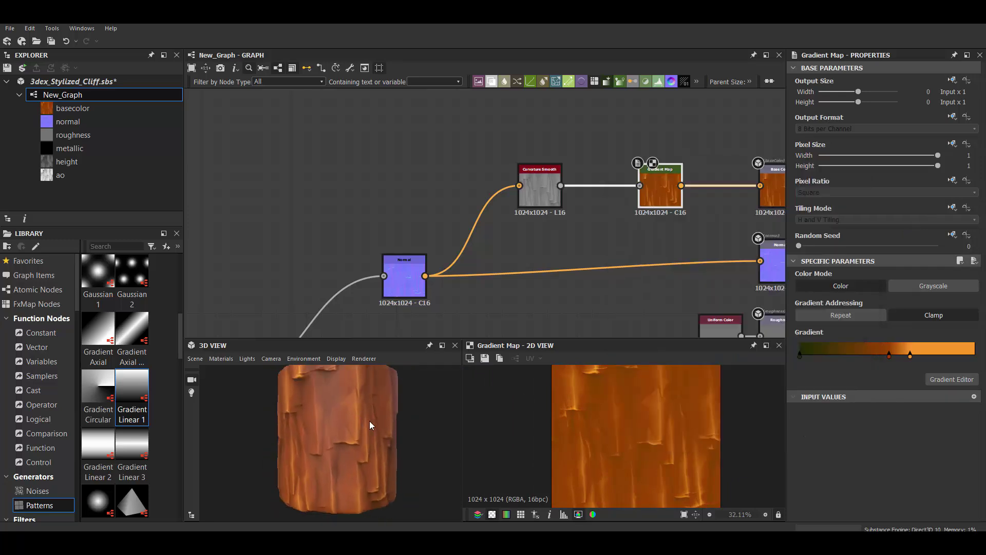
{"action": "scroll", "coordinate": [595, 422], "scroll_direction": "down", "scroll_amount": 2}
Step: Try Curvature and Curvature Sobel nodes from the node search, then delete them
{"action": "key", "text": "space"}
{"action": "type", "text": "curv"}
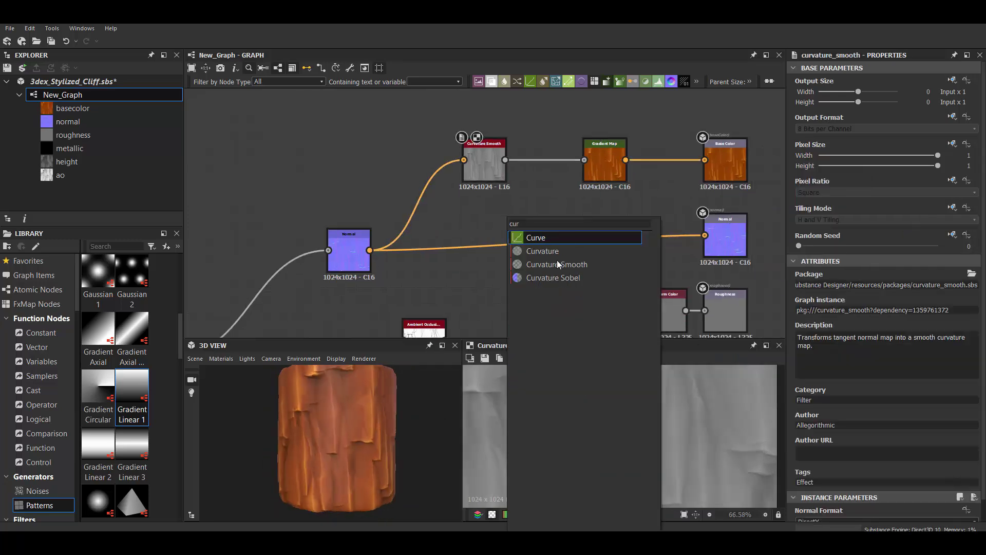
{"action": "left_click", "coordinate": [555, 249]}
{"action": "key", "text": "space"}
{"action": "key", "text": "Down"}
{"action": "key", "text": "Down"}
{"action": "key", "text": "Down"}
{"action": "key", "text": "Return"}
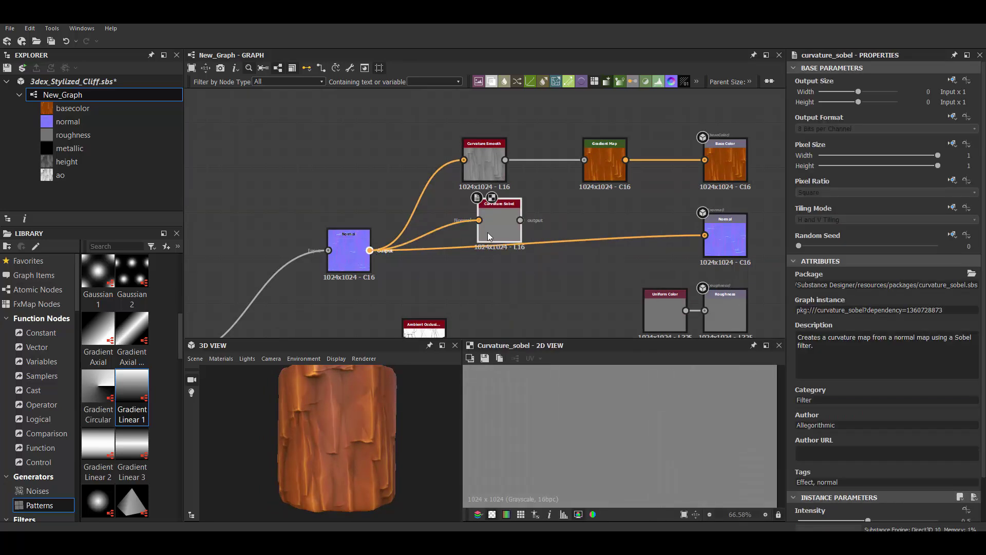
{"action": "left_click", "coordinate": [498, 223]}
{"action": "key", "text": "Delete"}
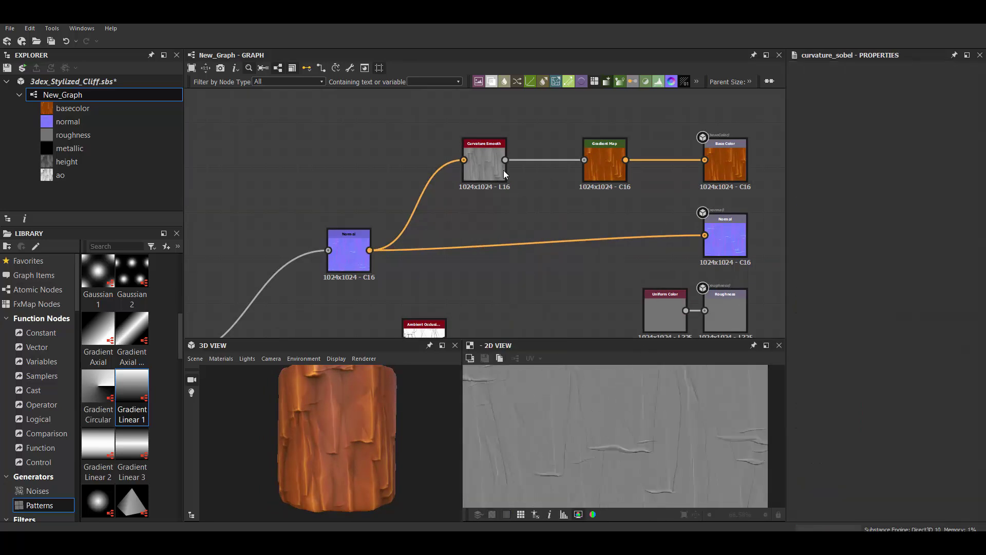
Step: Feed Curvature Smooth into a new Levels node with a tightened, high-contrast range
{"action": "key", "text": "ctrl+l"}
{"action": "left_click_drag", "start_coordinate": [505, 160], "coordinate": [510, 219]}
{"action": "left_click_drag", "start_coordinate": [969, 303], "coordinate": [906, 304]}
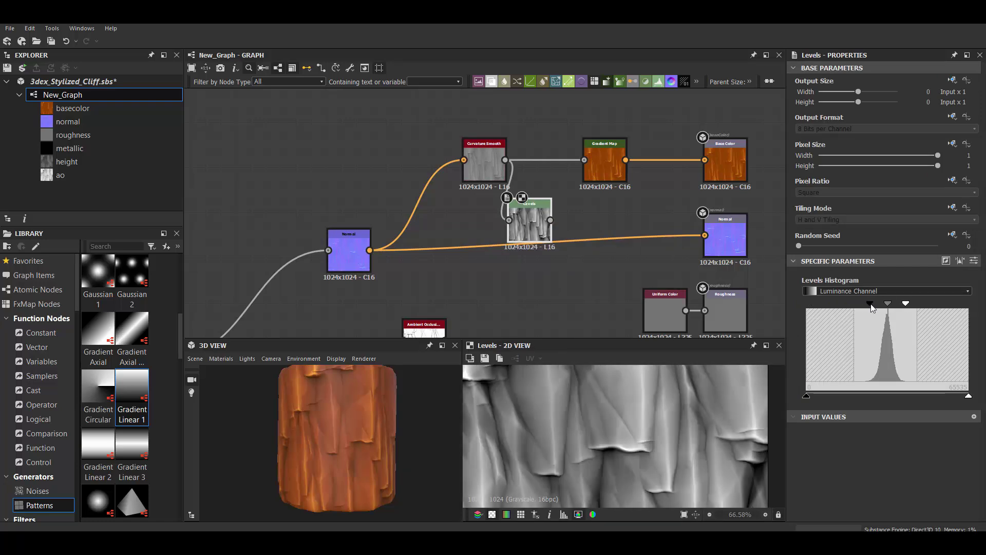
{"action": "left_click_drag", "start_coordinate": [807, 303], "coordinate": [884, 304]}
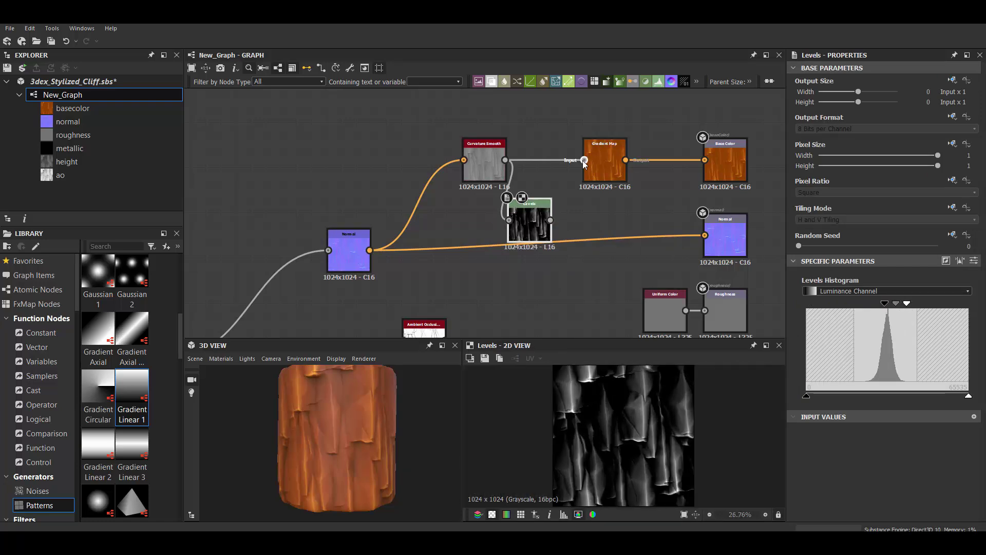
{"action": "left_click_drag", "start_coordinate": [598, 166], "coordinate": [534, 180]}
Step: Add a Gradient Map after the Levels node, fed by its output
{"action": "left_click", "coordinate": [535, 177]}
{"action": "left_click", "coordinate": [568, 248]}
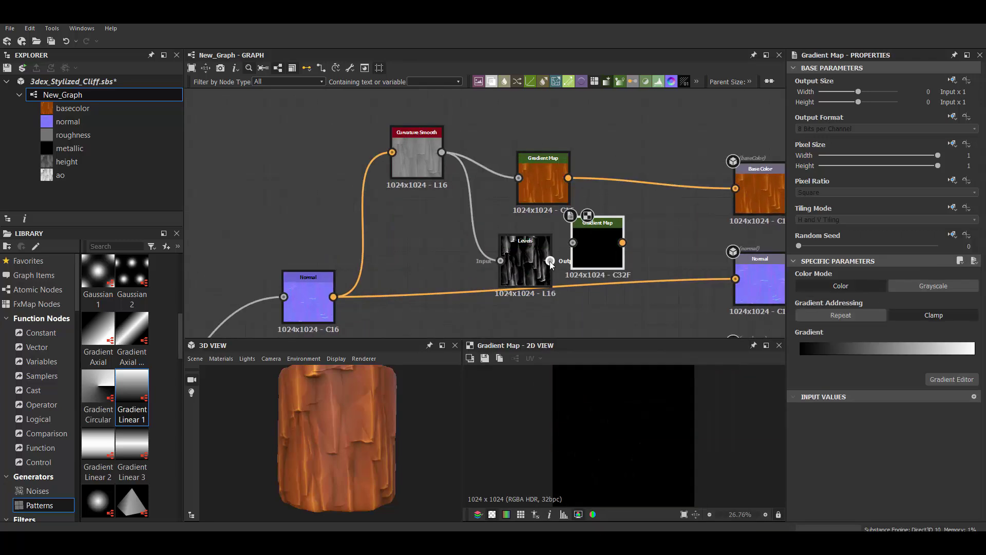
{"action": "scroll", "coordinate": [593, 243], "scroll_direction": "up", "scroll_amount": 1}
Step: Make the new Gradient Map run from dark red to yellow
{"action": "double_click", "coordinate": [973, 358]}
{"action": "left_click", "coordinate": [701, 302]}
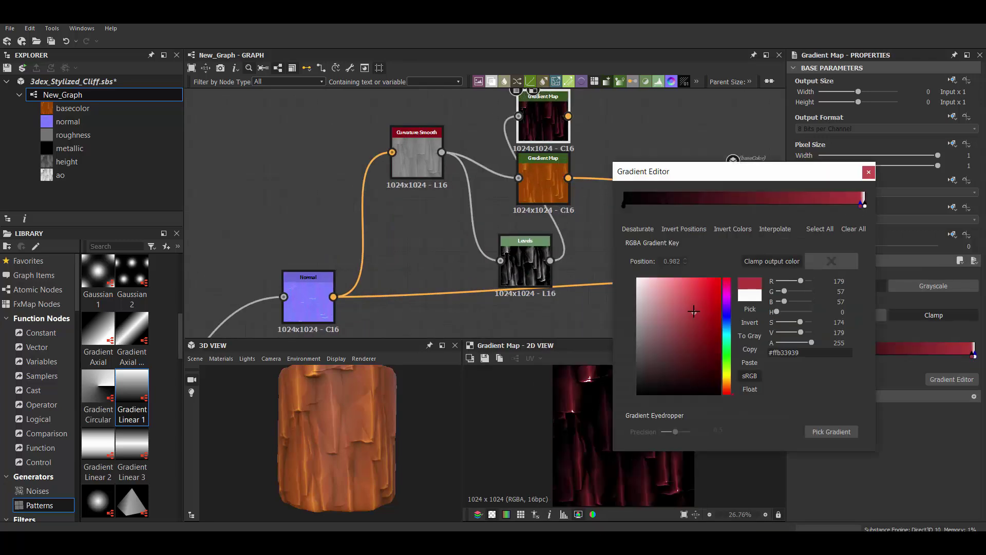
{"action": "left_click", "coordinate": [733, 376]}
{"action": "left_click", "coordinate": [623, 204]}
{"action": "left_click", "coordinate": [869, 172]}
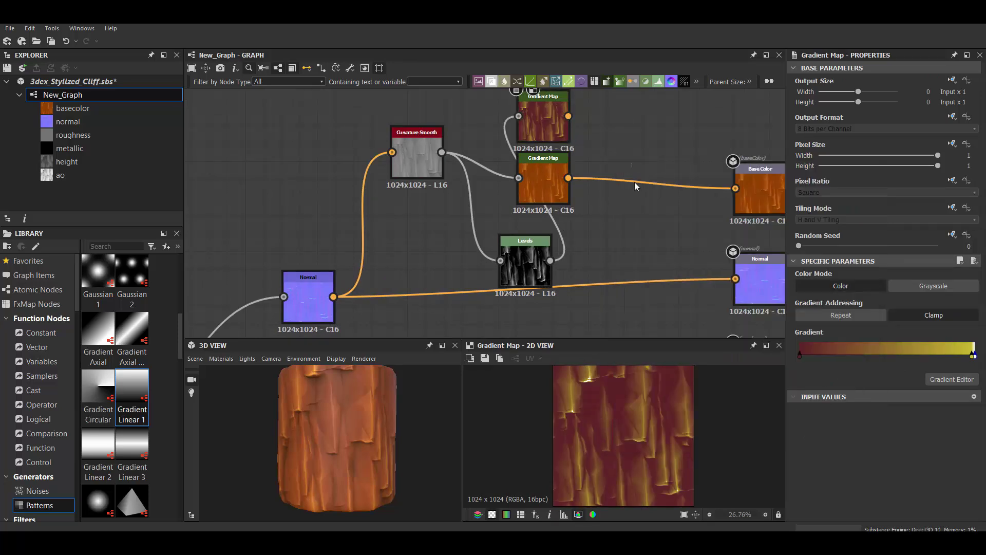
Step: Use the Levels output as the Blend's opacity mask, discarding a trial Invert Grayscale node
{"action": "type", "text": "gr"}
{"action": "key", "text": "Escape"}
{"action": "left_click_drag", "start_coordinate": [550, 261], "coordinate": [627, 195]}
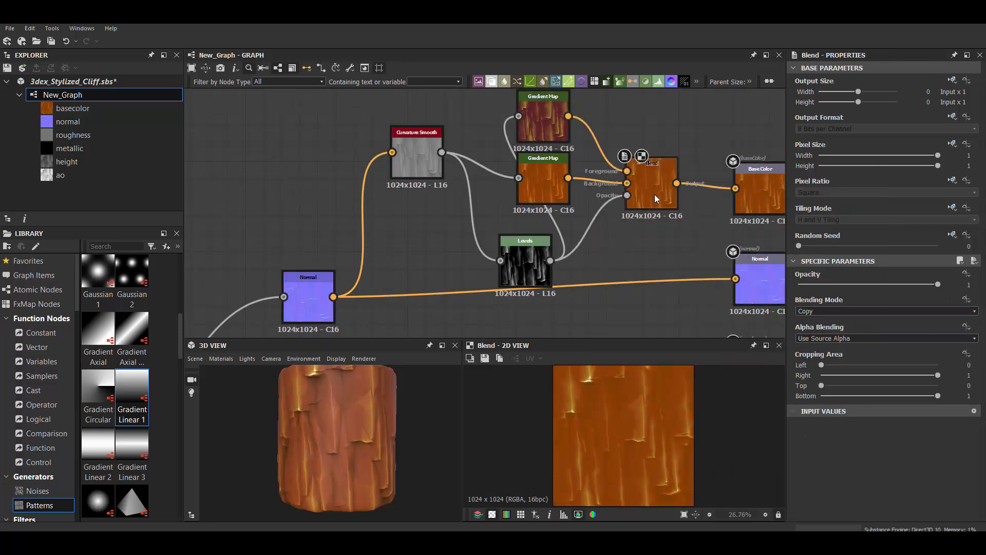
{"action": "left_click_drag", "start_coordinate": [525, 267], "coordinate": [489, 303]}
{"action": "key", "text": "space"}
{"action": "type", "text": "inv"}
{"action": "key", "text": "Return"}
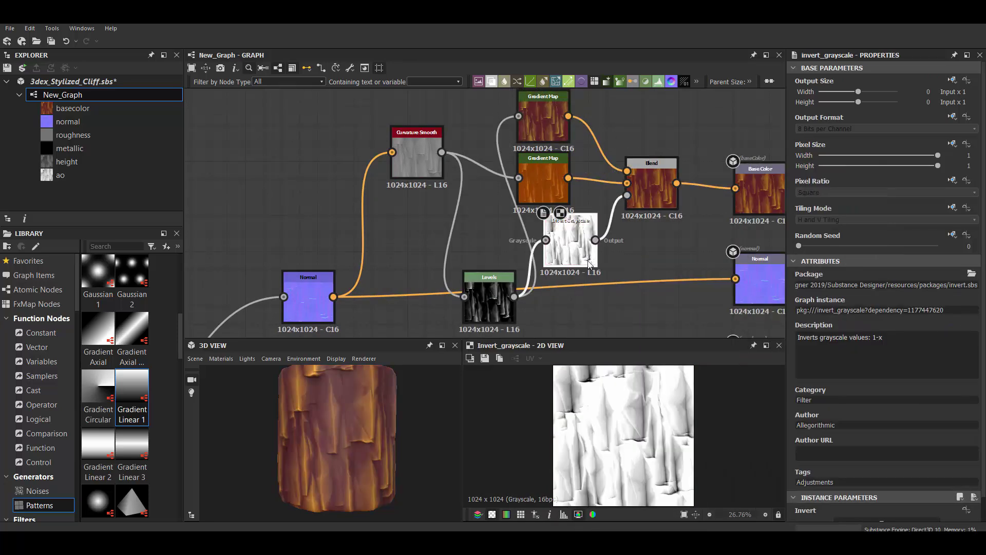
{"action": "left_click_drag", "start_coordinate": [631, 204], "coordinate": [629, 199]}
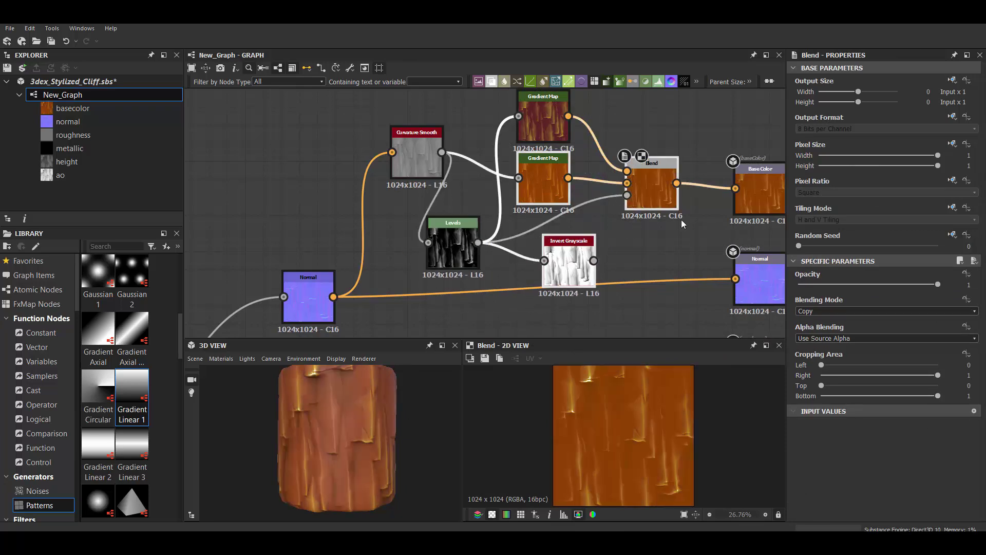
{"action": "left_click", "coordinate": [577, 282]}
{"action": "key", "text": "Delete"}
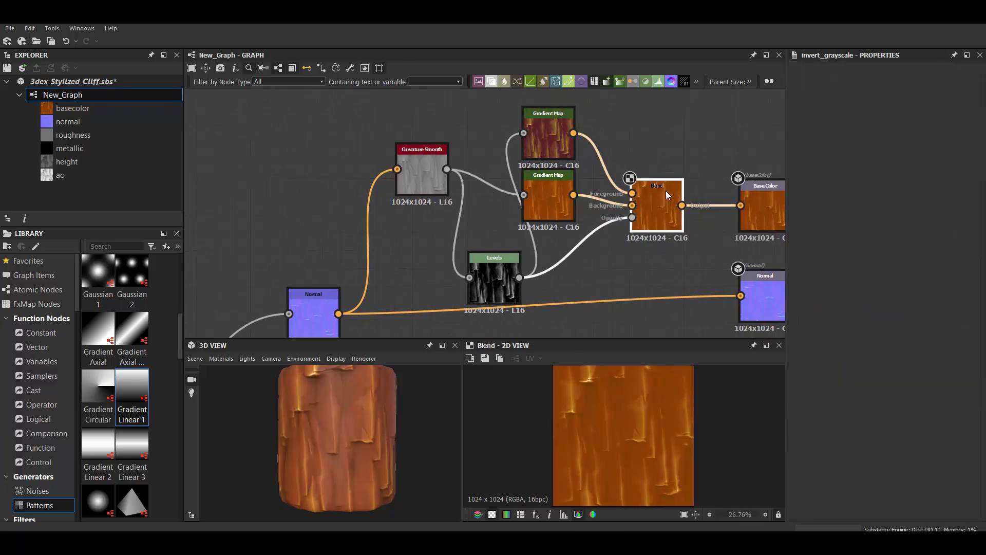
{"action": "left_click", "coordinate": [666, 190]}
Step: Slide a key of the red-yellow Gradient Map to about 0.6
{"action": "left_click_drag", "start_coordinate": [548, 115], "coordinate": [575, 115]}
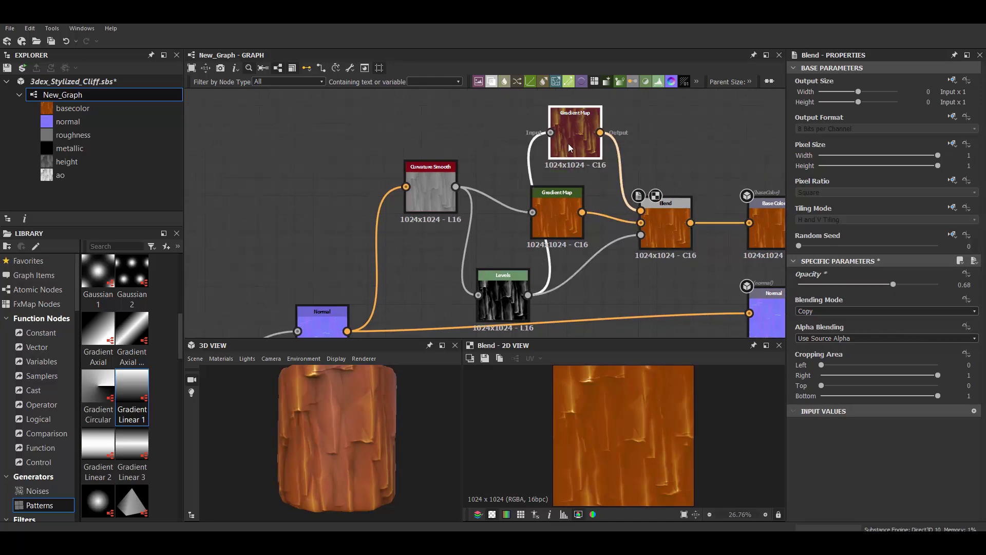
{"action": "left_click", "coordinate": [952, 379]}
{"action": "left_click", "coordinate": [865, 205]}
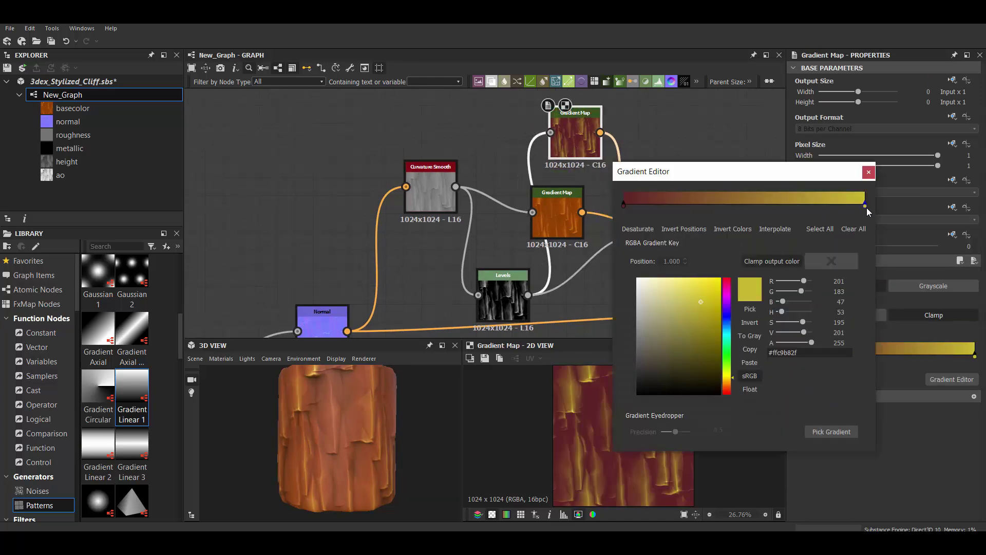
{"action": "left_click_drag", "start_coordinate": [741, 207], "coordinate": [768, 206]}
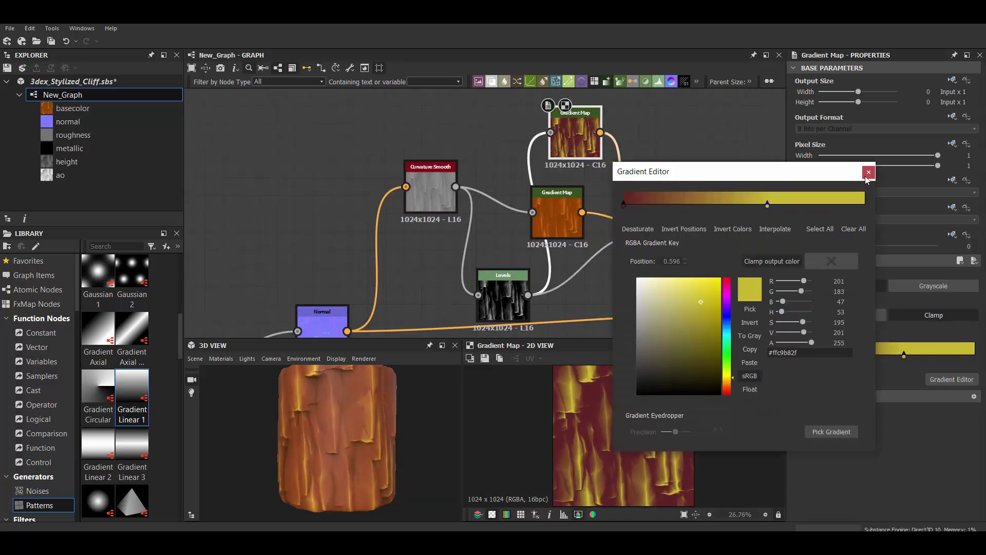
{"action": "left_click", "coordinate": [869, 172]}
Step: Set the Blend to Add Sub mode with opacity lowered to about 0.2
{"action": "left_click", "coordinate": [675, 238]}
{"action": "left_click", "coordinate": [873, 311]}
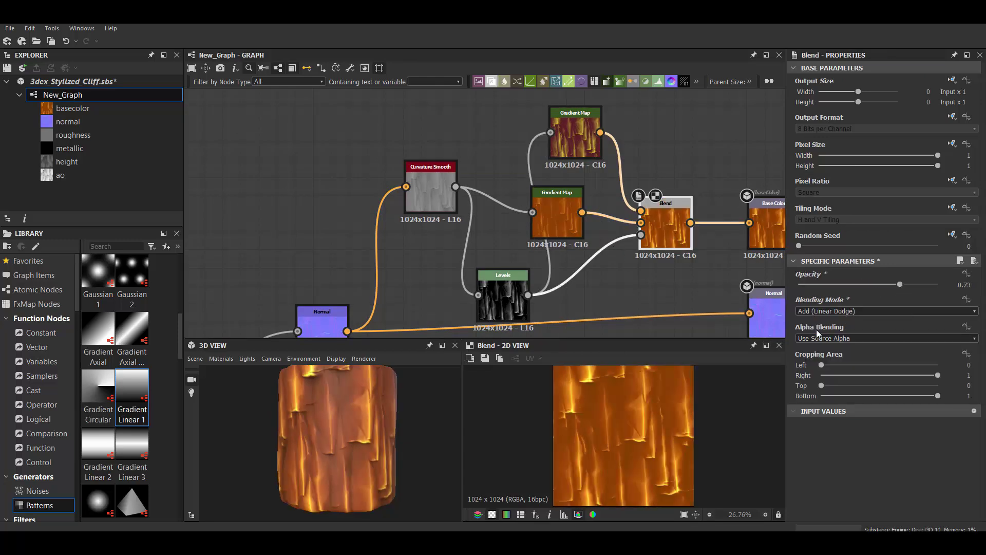
{"action": "left_click", "coordinate": [816, 329]}
{"action": "left_click_drag", "start_coordinate": [899, 285], "coordinate": [834, 284]}
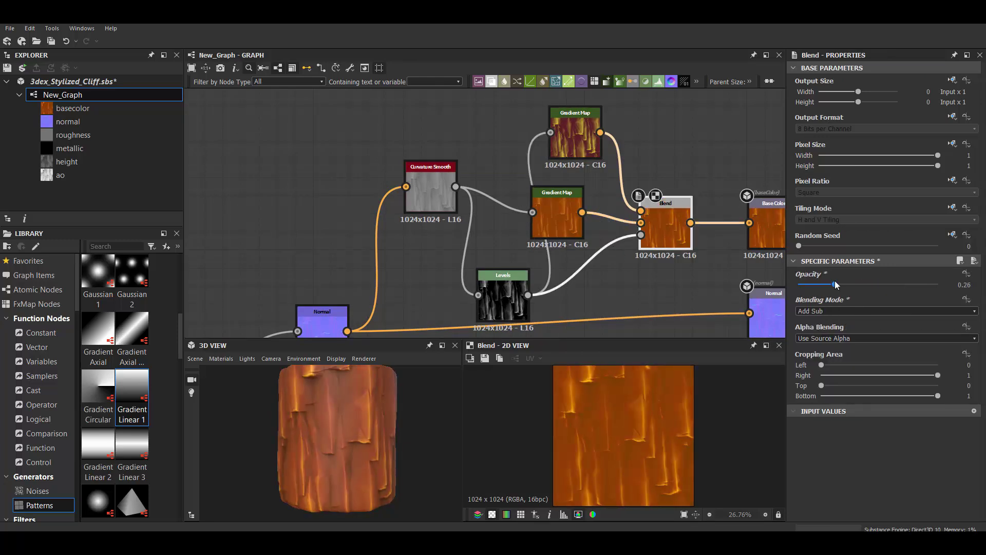
{"action": "scroll", "coordinate": [457, 168], "scroll_direction": "down", "scroll_amount": 4}
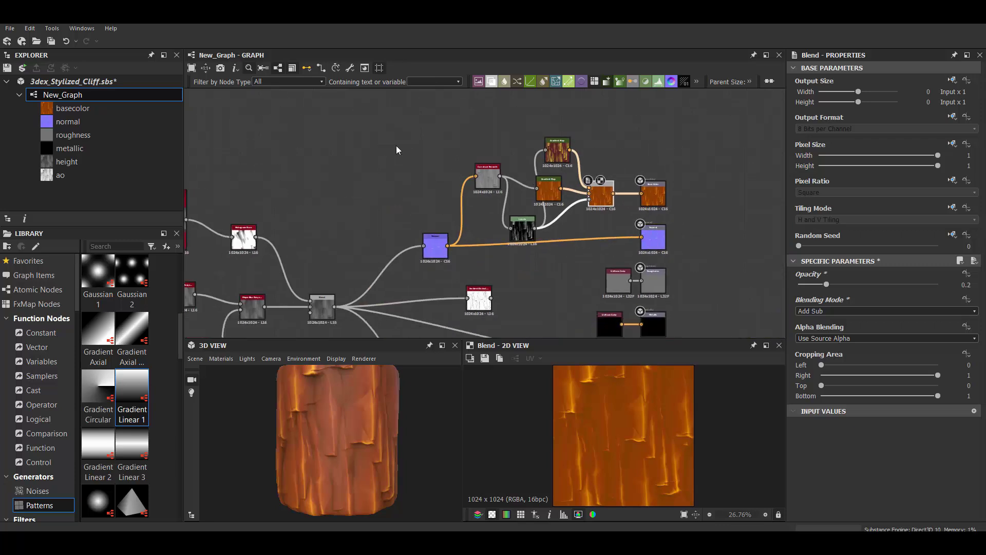
Step: Add a new Blend to the basecolor chain with a Gradient Map wired into it
{"action": "key", "text": "space"}
{"action": "type", "text": "bl"}
{"action": "left_click", "coordinate": [630, 227]}
{"action": "key", "text": "space"}
{"action": "left_click", "coordinate": [530, 236]}
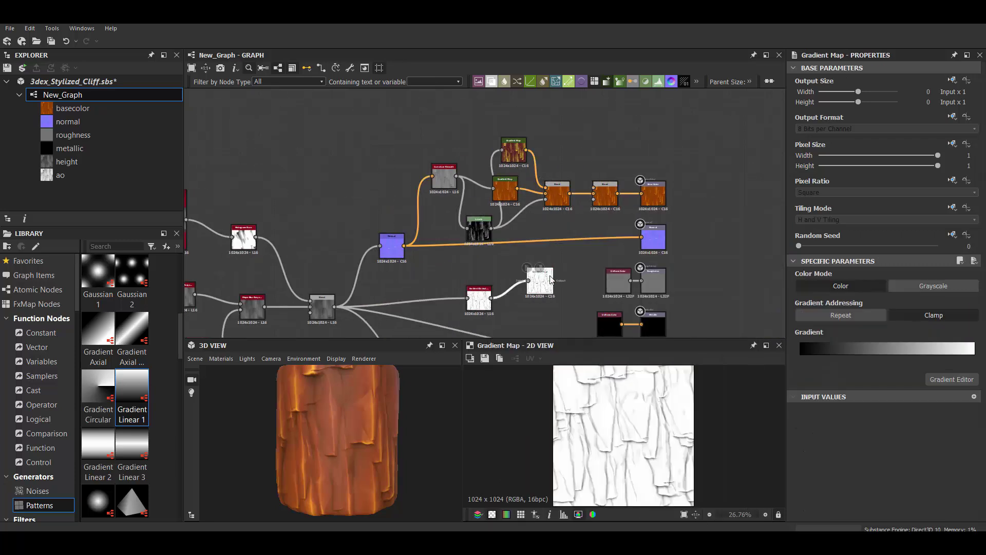
{"action": "left_click_drag", "start_coordinate": [552, 280], "coordinate": [594, 192]}
Step: Set the new Blend's mode to Multiply at about half opacity
{"action": "left_click", "coordinate": [873, 311]}
{"action": "left_click", "coordinate": [821, 328]}
{"action": "key", "text": "Down"}
{"action": "key", "text": "Down"}
{"action": "key", "text": "Down"}
{"action": "key", "text": "Down"}
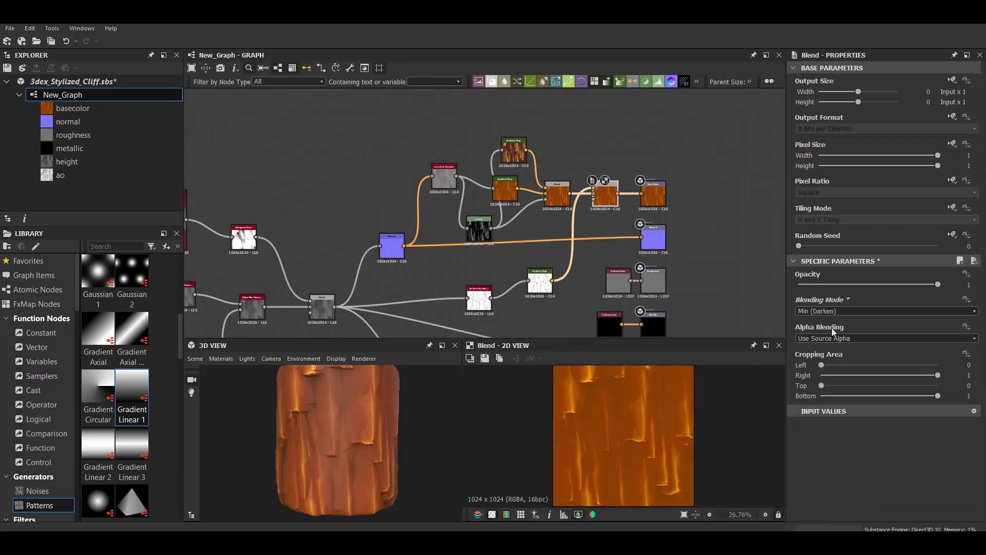
{"action": "key", "text": "Down"}
{"action": "key", "text": "Down"}
{"action": "key", "text": "Down"}
{"action": "left_click", "coordinate": [848, 311]}
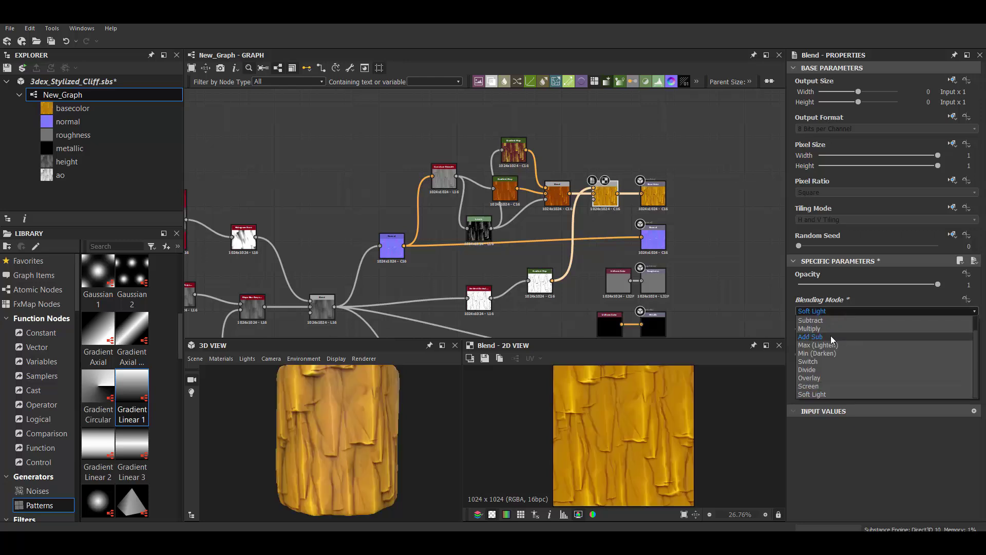
{"action": "left_click", "coordinate": [831, 335]}
{"action": "left_click_drag", "start_coordinate": [938, 284], "coordinate": [783, 284]}
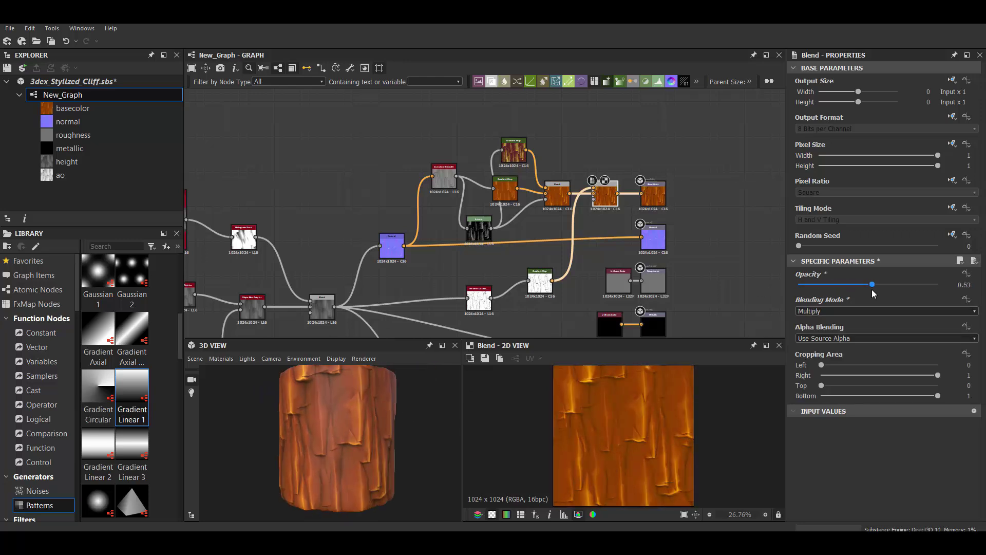
{"action": "scroll", "coordinate": [573, 128], "scroll_direction": "up", "scroll_amount": 3}
Step: Place and duplicate a Gradient Map, shifting its keys to darken the map
{"action": "left_click", "coordinate": [489, 165]}
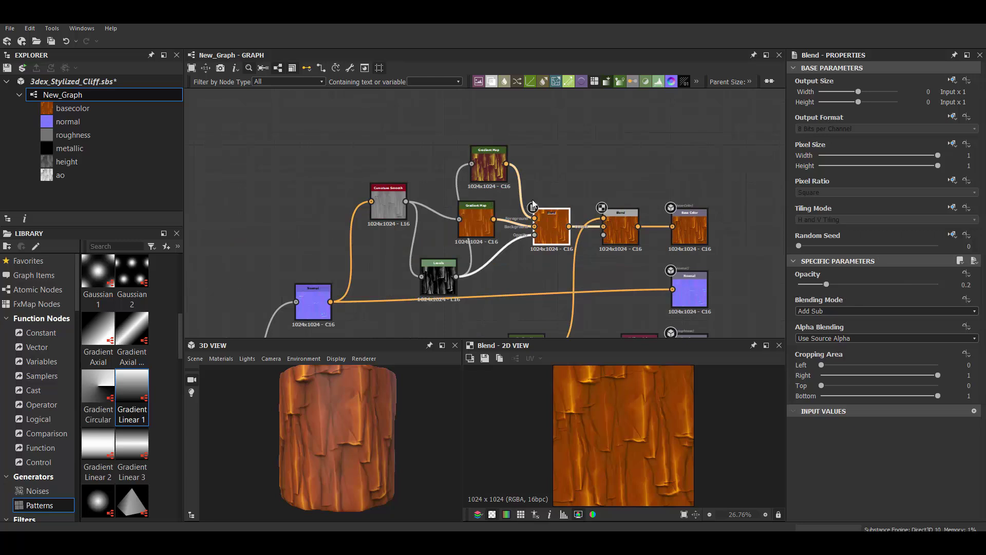
{"action": "key", "text": "ctrl+d"}
{"action": "left_click_drag", "start_coordinate": [912, 359], "coordinate": [932, 356]}
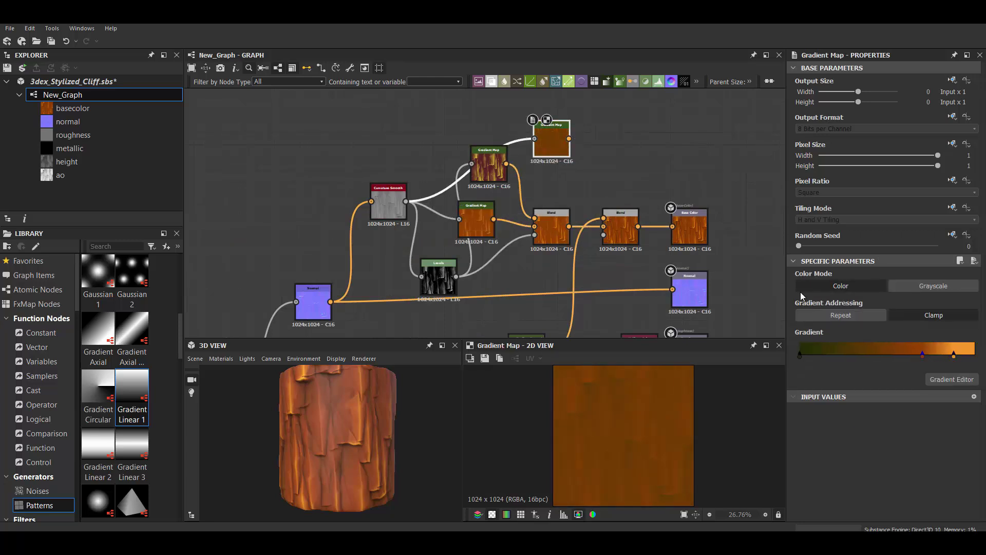
{"action": "left_click", "coordinate": [800, 352]}
{"action": "left_click", "coordinate": [868, 172]}
{"action": "middle_click_drag", "start_coordinate": [514, 282], "coordinate": [534, 221]}
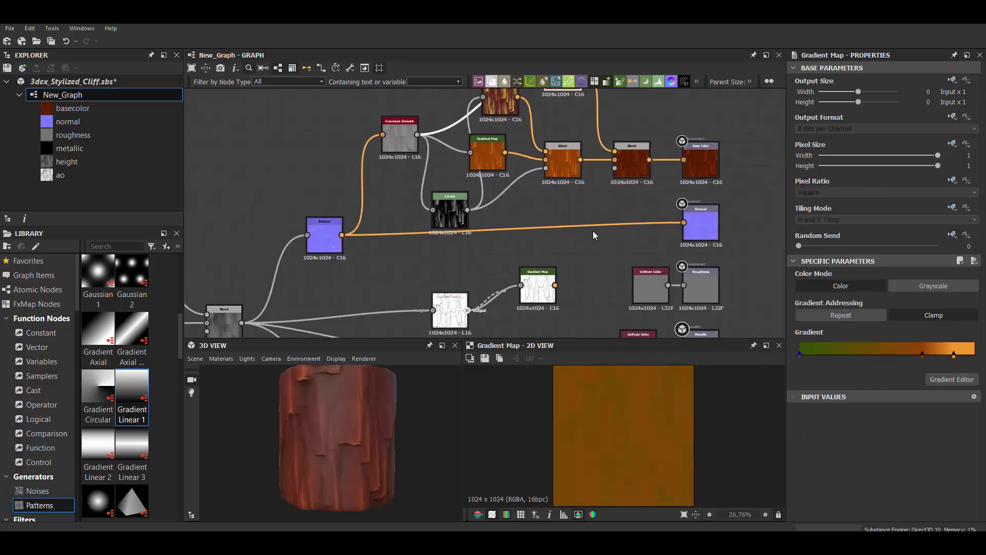
{"action": "left_click", "coordinate": [634, 157]}
{"action": "middle_click_drag", "start_coordinate": [534, 288], "coordinate": [549, 261]}
Step: Insert an Invert Grayscale on the AO link and change the base-colour Blend's mode
{"action": "key", "text": "space"}
{"action": "left_click", "coordinate": [594, 251]}
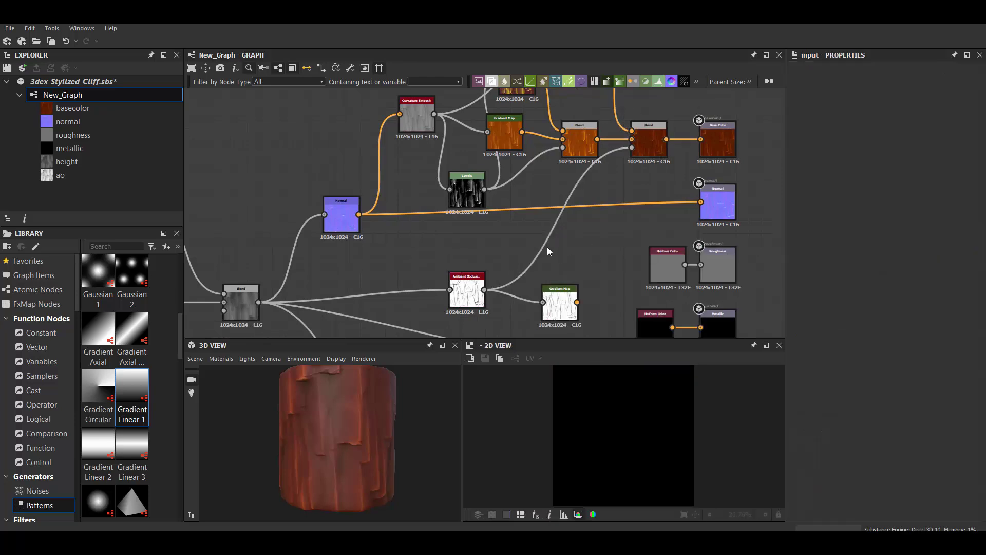
{"action": "scroll", "coordinate": [646, 146], "scroll_direction": "up", "scroll_amount": 1}
{"action": "left_click", "coordinate": [646, 147]}
{"action": "middle_click_drag", "start_coordinate": [603, 178], "coordinate": [595, 288]}
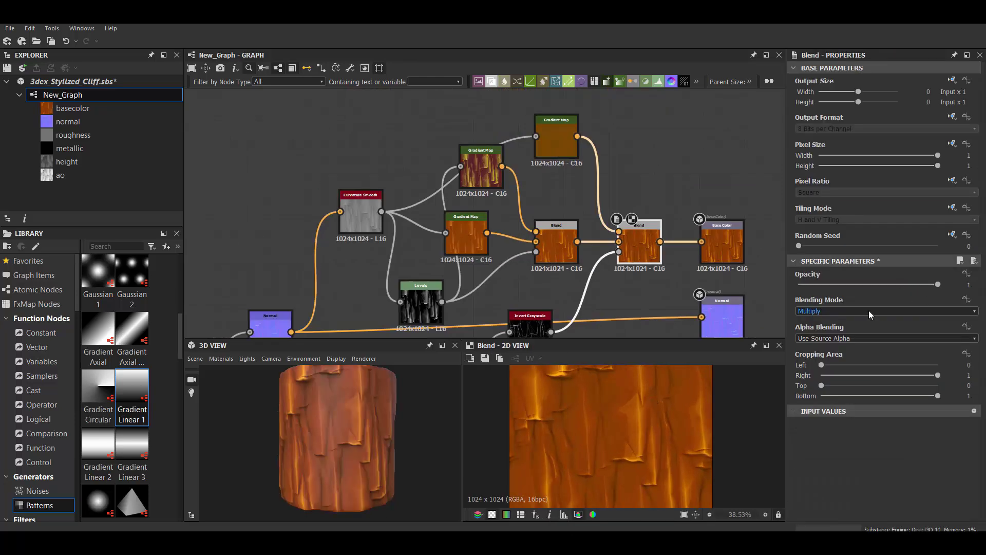
{"action": "key", "text": "Down"}
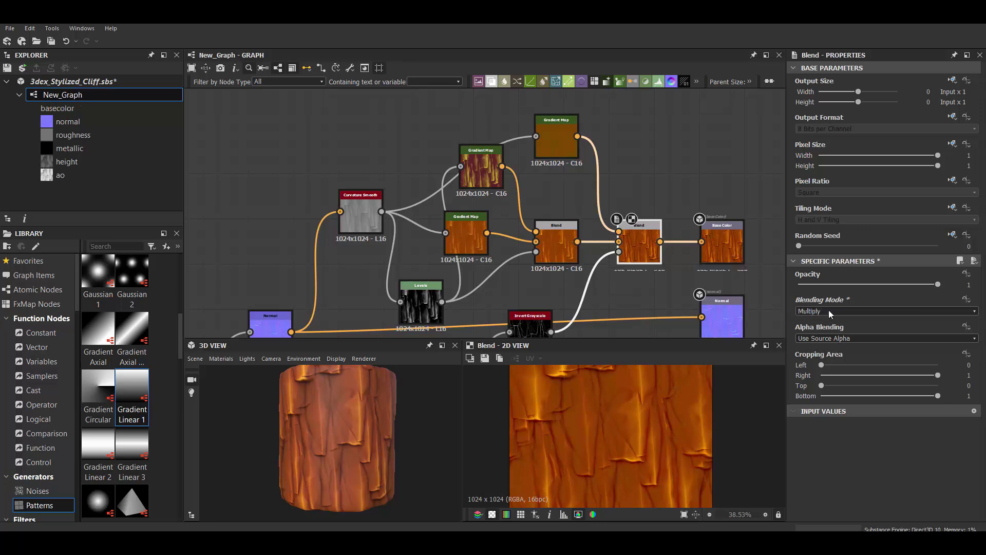
Step: Make the top Gradient Map's first key dark green and preview the final Blend
{"action": "left_click", "coordinate": [557, 137]}
{"action": "left_click", "coordinate": [952, 379]}
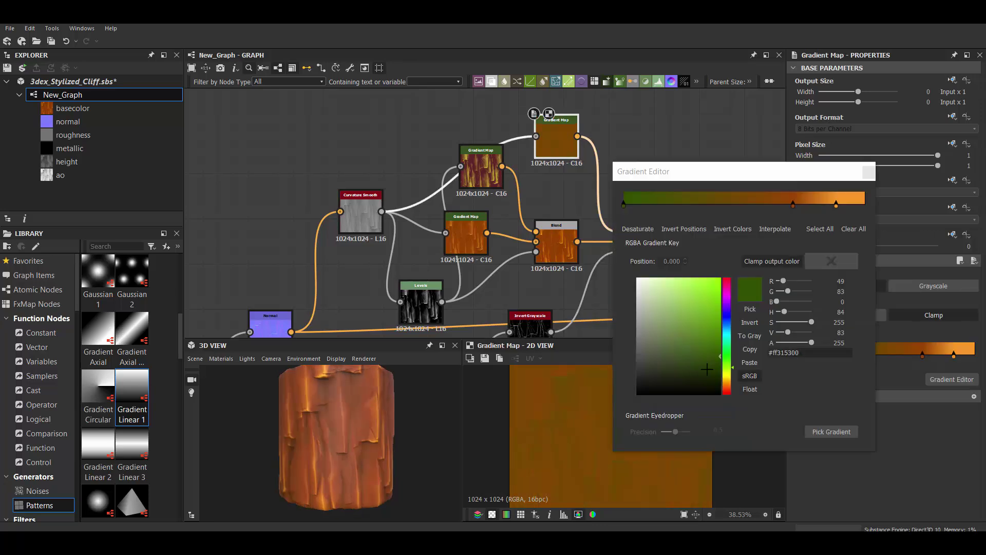
{"action": "mouse_move", "coordinate": [709, 360]}
{"action": "left_mouse_down"}
{"action": "mouse_move", "coordinate": [738, 392]}
{"action": "mouse_move", "coordinate": [727, 357]}
{"action": "left_mouse_up"}
{"action": "left_click_drag", "start_coordinate": [721, 392], "coordinate": [721, 376]}
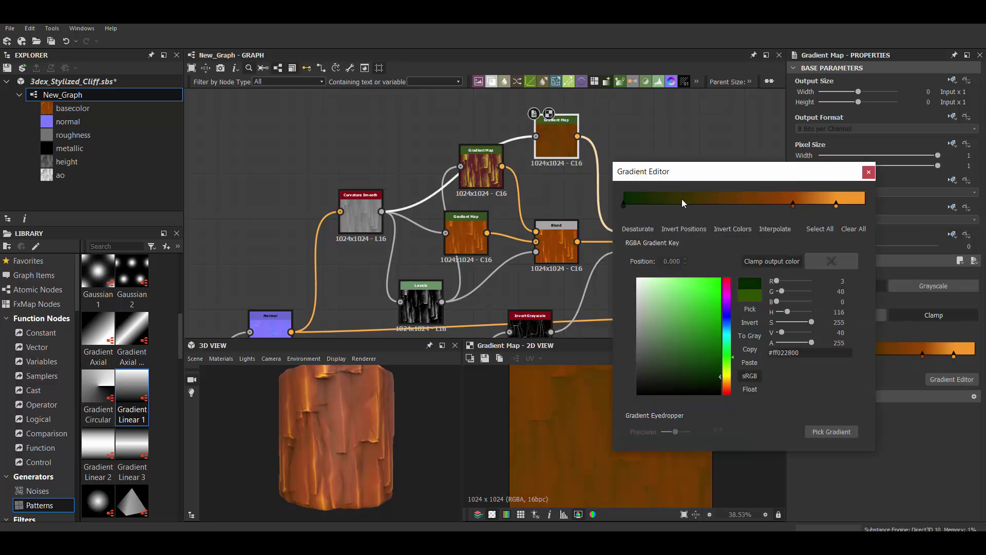
{"action": "left_click", "coordinate": [869, 171]}
{"action": "double_click", "coordinate": [640, 242]}
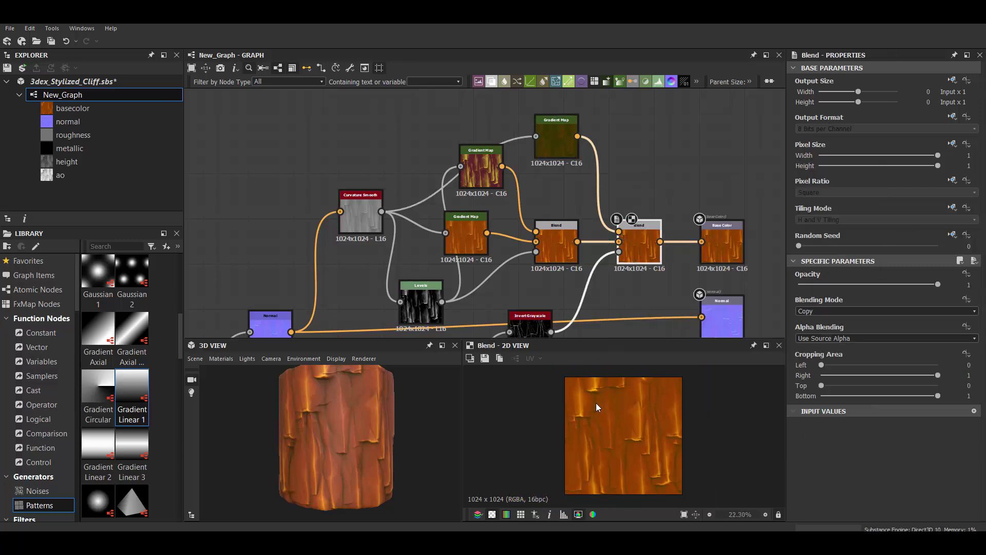
{"action": "mouse_move", "coordinate": [437, 431]}
{"action": "left_mouse_down"}
{"action": "mouse_move", "coordinate": [384, 415]}
{"action": "mouse_move", "coordinate": [352, 427]}
{"action": "left_mouse_up"}
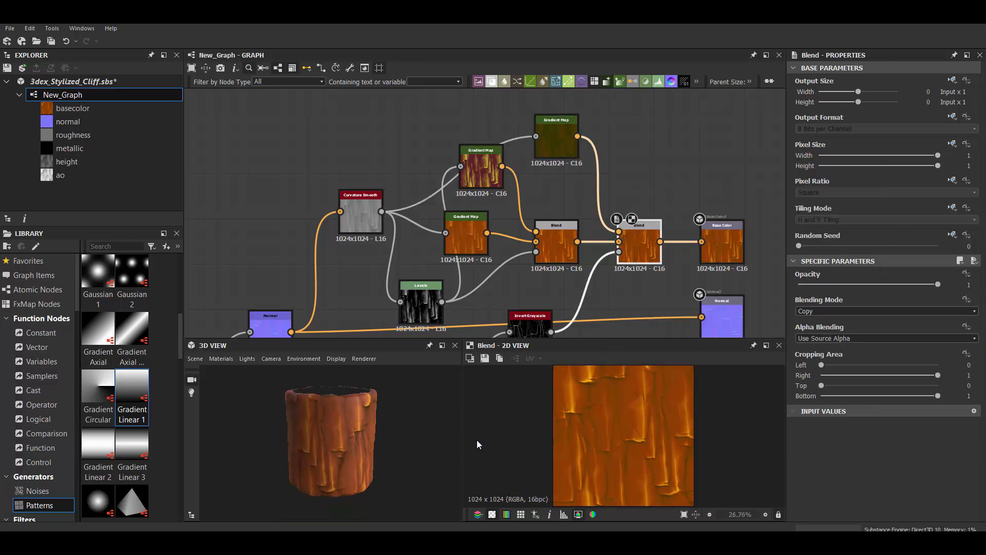
{"action": "scroll", "coordinate": [427, 425], "scroll_direction": "up", "scroll_amount": 3}
{"action": "scroll", "coordinate": [275, 407], "scroll_direction": "up", "scroll_amount": 2}
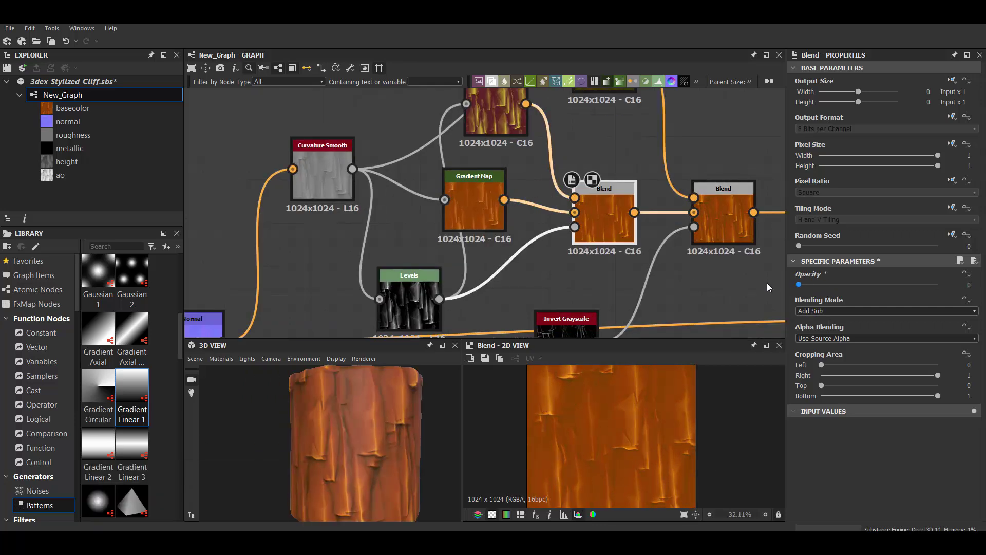
Step: Recolour the middle Gradient Map's key at 0.370 to a yellowish green
{"action": "left_click", "coordinate": [474, 211]}
{"action": "left_click", "coordinate": [953, 379]}
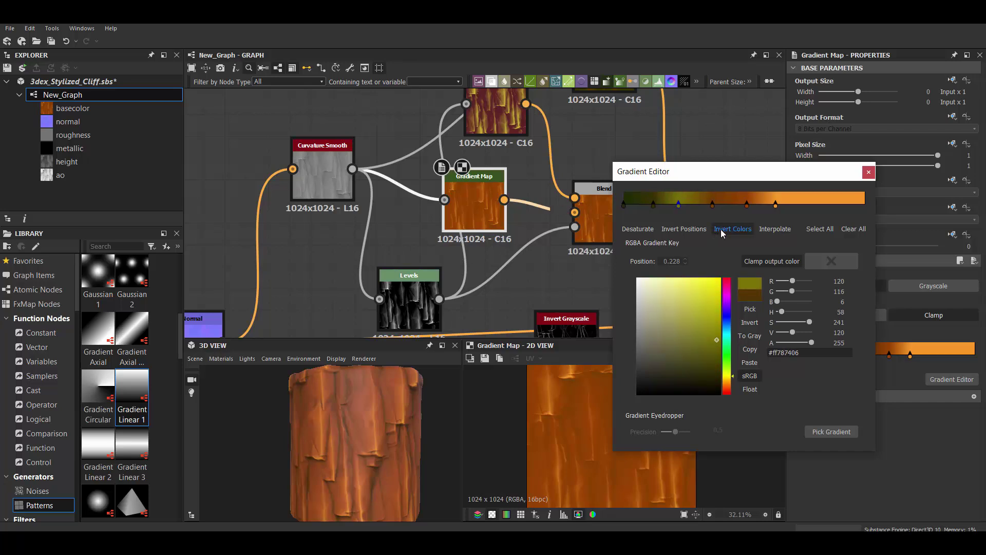
{"action": "left_click", "coordinate": [714, 203]}
{"action": "mouse_move", "coordinate": [727, 382]}
{"action": "left_mouse_down"}
{"action": "mouse_move", "coordinate": [733, 348]}
{"action": "mouse_move", "coordinate": [733, 364]}
{"action": "left_mouse_up"}
{"action": "left_click", "coordinate": [488, 413]}
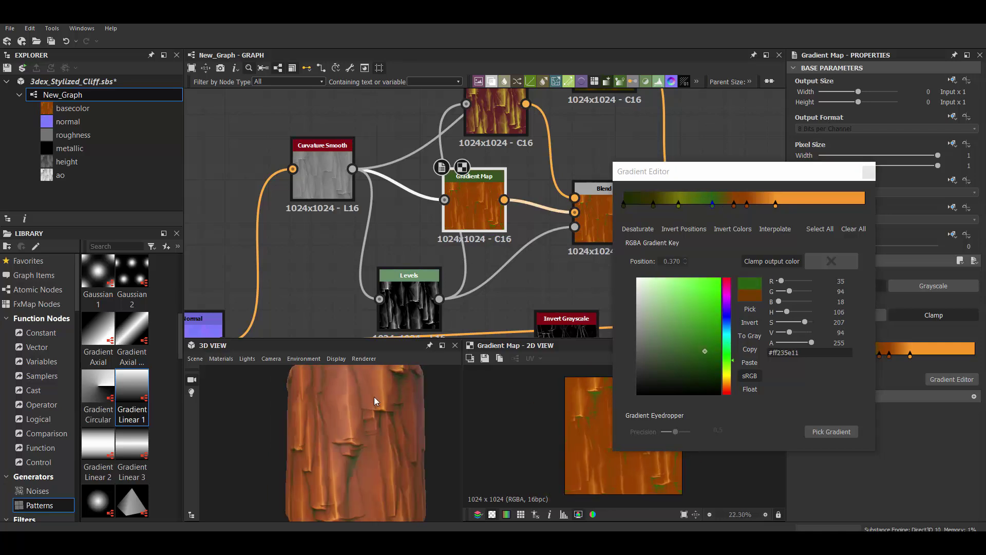
Step: Add a dark brown key at 0.485 to the middle Gradient Map
{"action": "left_click", "coordinate": [747, 205]}
{"action": "left_click", "coordinate": [704, 320]}
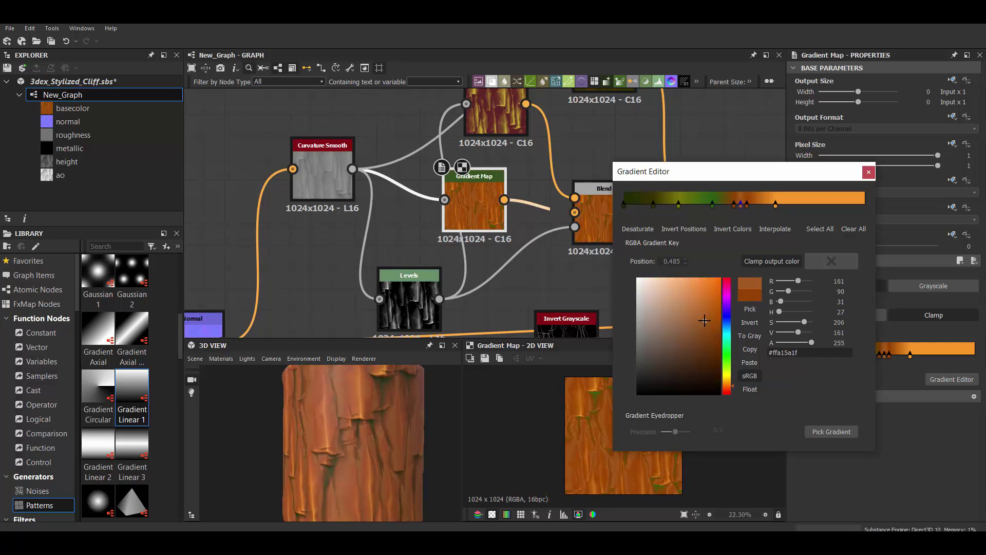
{"action": "left_click_drag", "start_coordinate": [733, 376], "coordinate": [733, 385]}
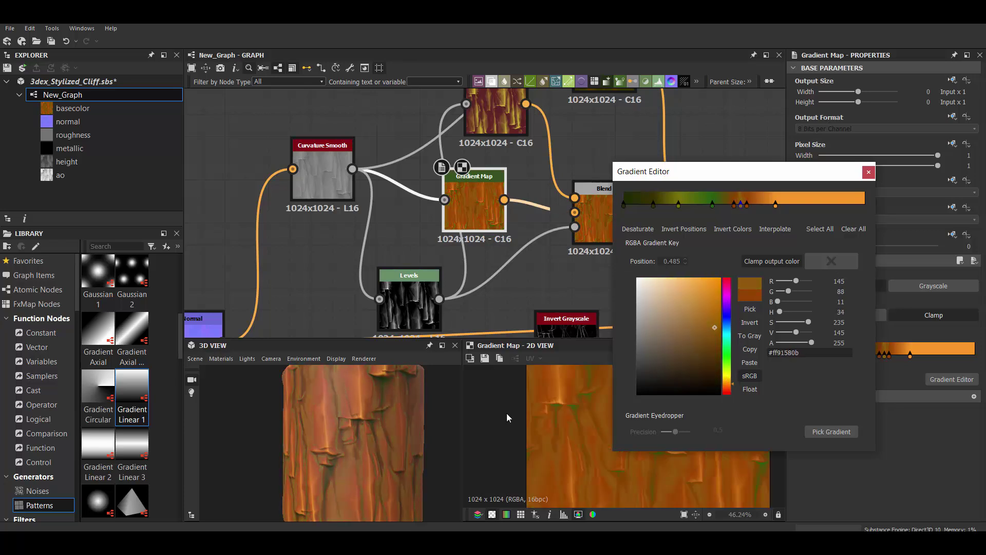
{"action": "left_click_drag", "start_coordinate": [733, 384], "coordinate": [733, 384]}
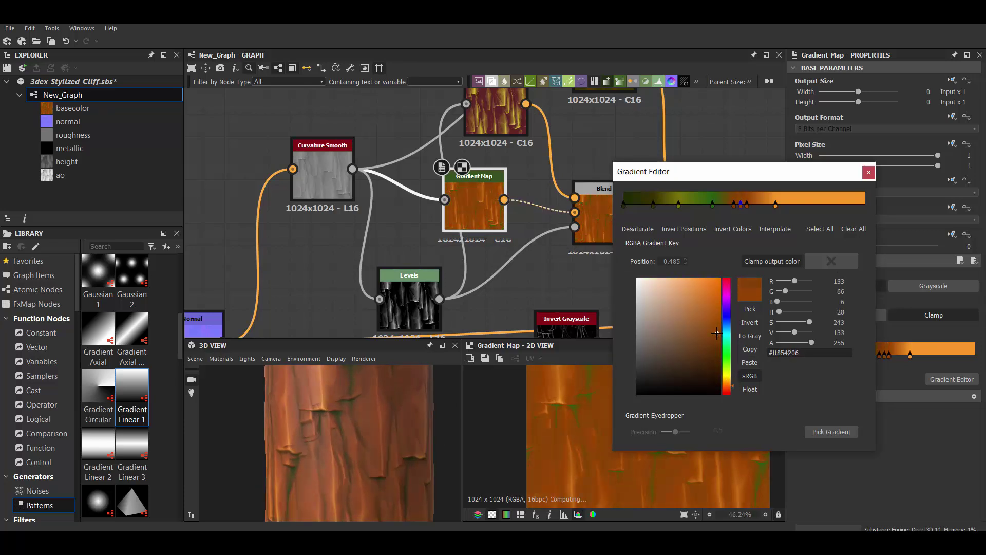
{"action": "left_click_drag", "start_coordinate": [718, 332], "coordinate": [719, 344]}
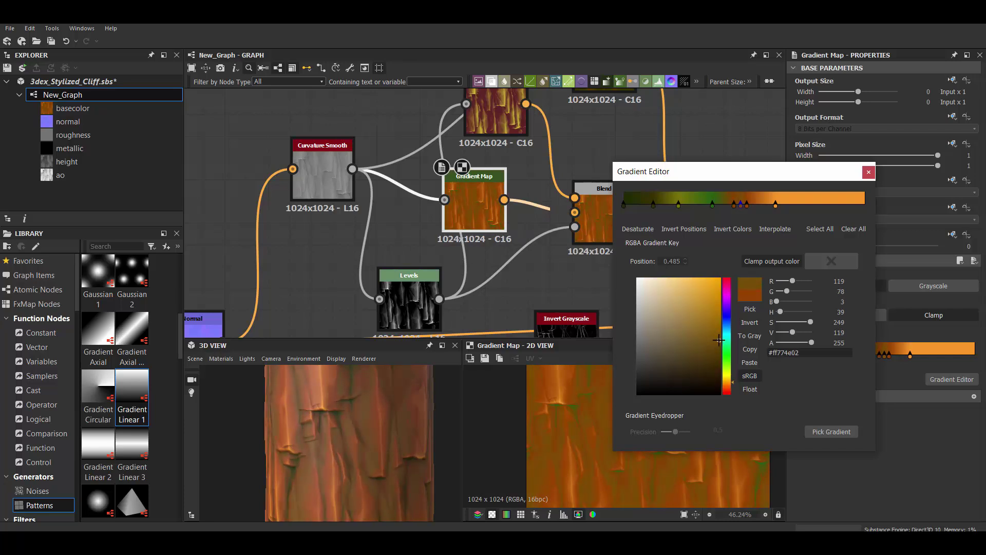
{"action": "left_click", "coordinate": [869, 171]}
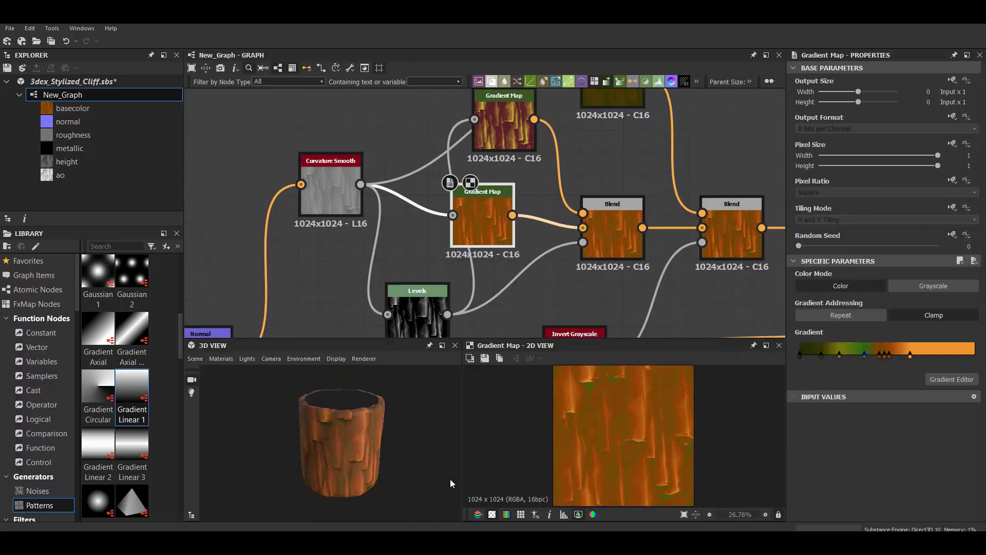
{"action": "scroll", "coordinate": [451, 484], "scroll_direction": "up", "scroll_amount": 3}
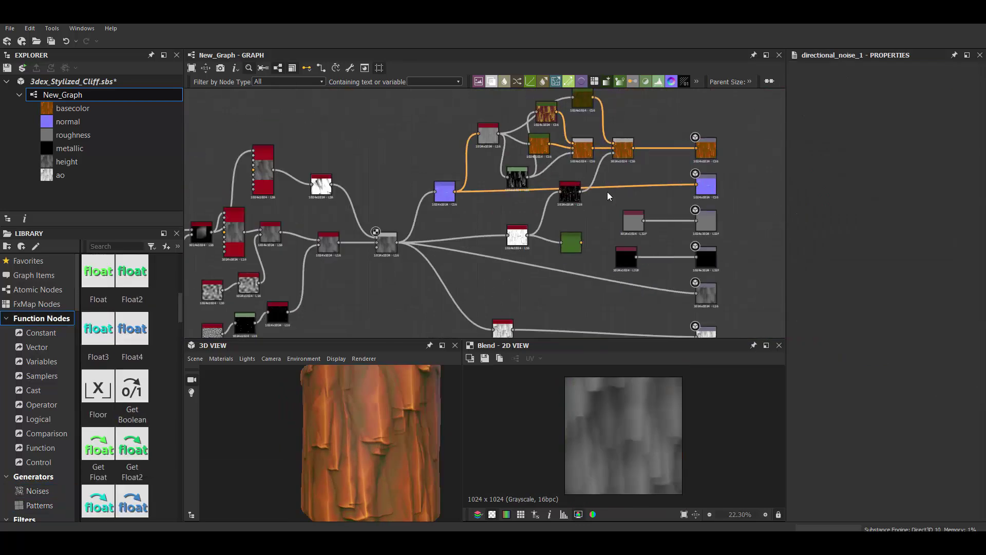
Step: Insert a pbr_albedo_safe_color node on the link between the final Blend and the basecolor output
{"action": "left_click", "coordinate": [571, 242]}
{"action": "double_click", "coordinate": [623, 149]}
{"action": "key", "text": "Delete"}
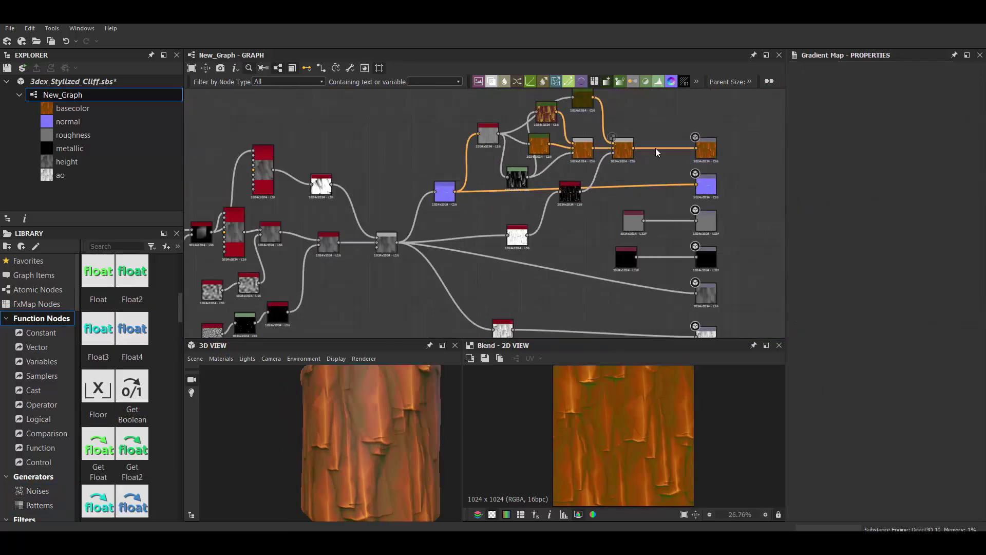
{"action": "key", "text": "space"}
{"action": "type", "text": "pbr"}
{"action": "key", "text": "Return"}
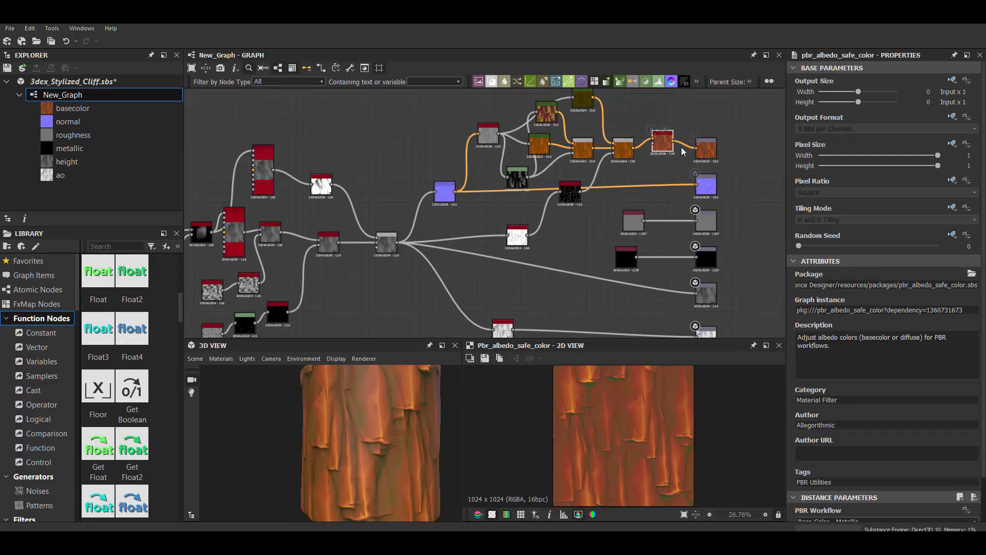
{"action": "scroll", "coordinate": [374, 424], "scroll_direction": "down", "scroll_amount": 3}
{"action": "scroll", "coordinate": [624, 437], "scroll_direction": "down", "scroll_amount": 2}
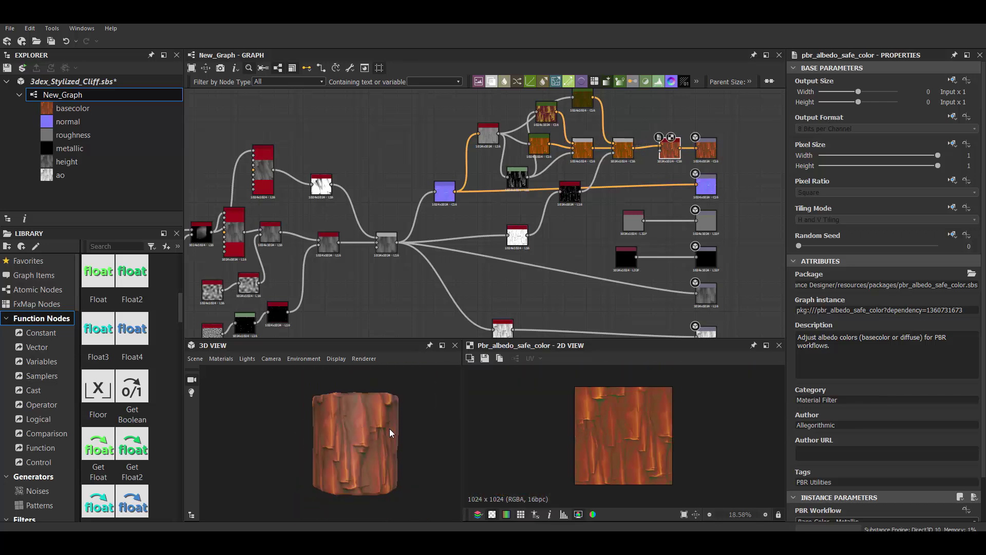
{"action": "middle_click_drag", "start_coordinate": [535, 226], "coordinate": [547, 214]}
{"action": "scroll", "coordinate": [545, 211], "scroll_direction": "up", "scroll_amount": 2}
{"action": "scroll", "coordinate": [48, 322], "scroll_direction": "down", "scroll_amount": 4}
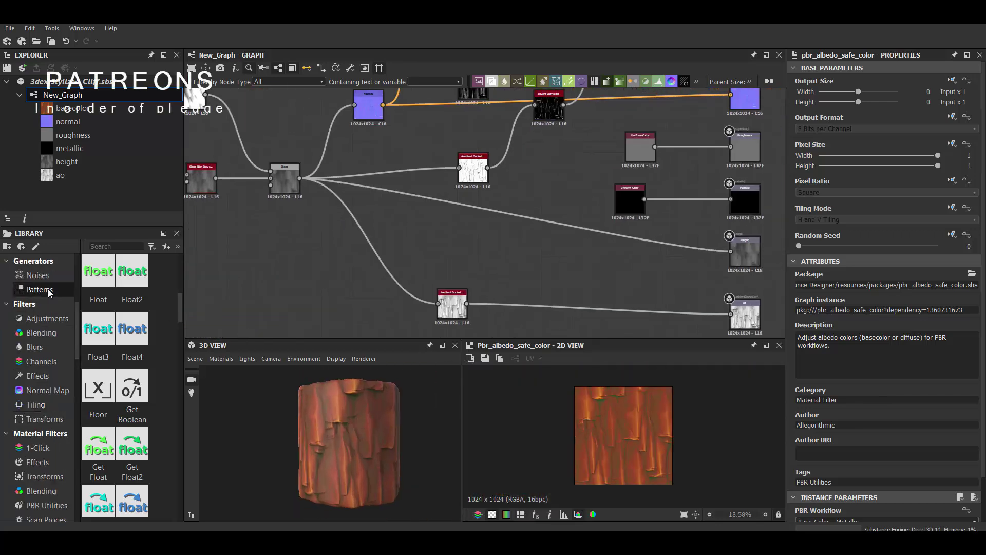
Step: Add a Directional Noise at about -91 degrees, followed by a full-range Levels node
{"action": "left_click", "coordinate": [37, 275]}
{"action": "left_click_drag", "start_coordinate": [132, 453], "coordinate": [515, 250]}
{"action": "scroll", "coordinate": [848, 438], "scroll_direction": "down", "scroll_amount": 3}
{"action": "left_click_drag", "start_coordinate": [811, 410], "coordinate": [810, 434]}
{"action": "middle_click_drag", "start_coordinate": [582, 162], "coordinate": [532, 232]}
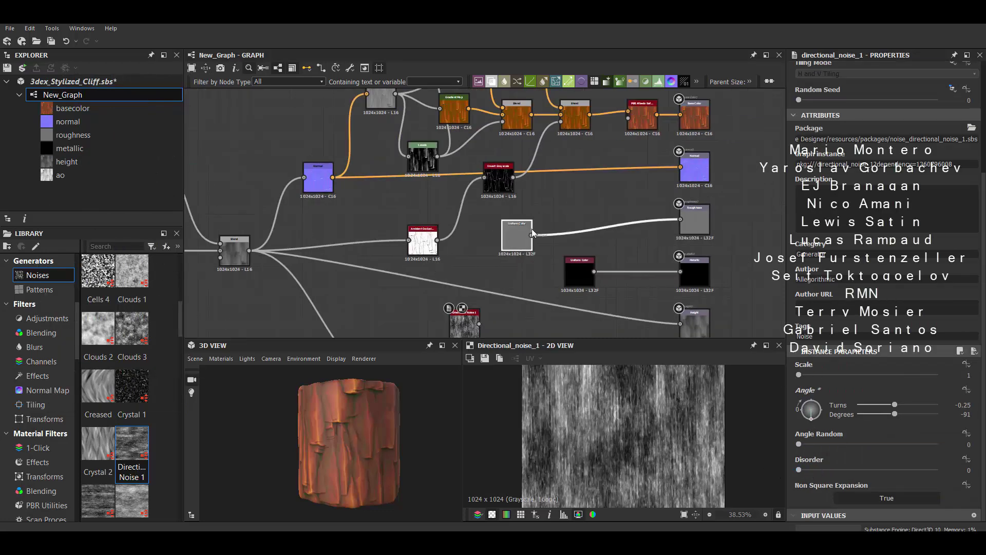
{"action": "left_click_drag", "start_coordinate": [532, 232], "coordinate": [495, 221]}
{"action": "left_click", "coordinate": [519, 308]}
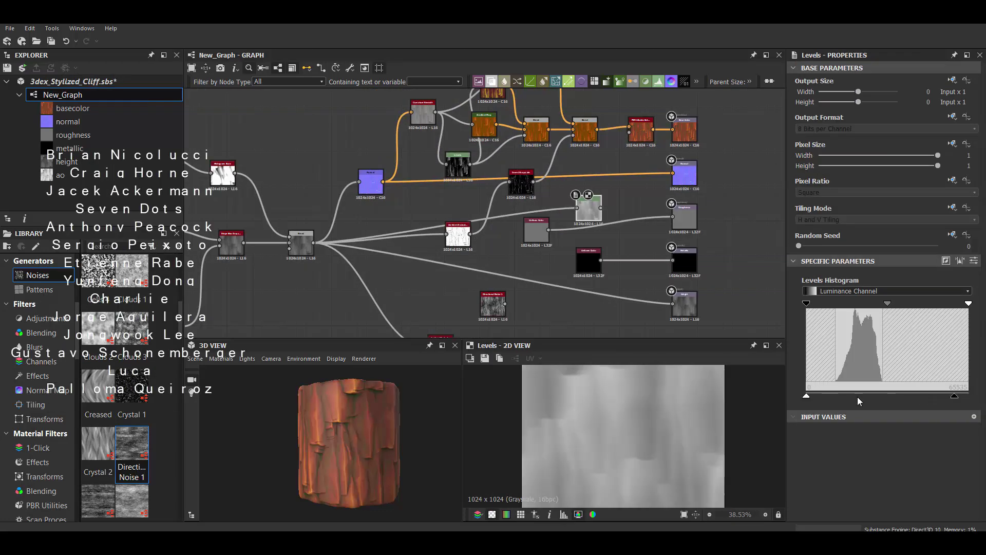
{"action": "left_click_drag", "start_coordinate": [886, 302], "coordinate": [886, 303]}
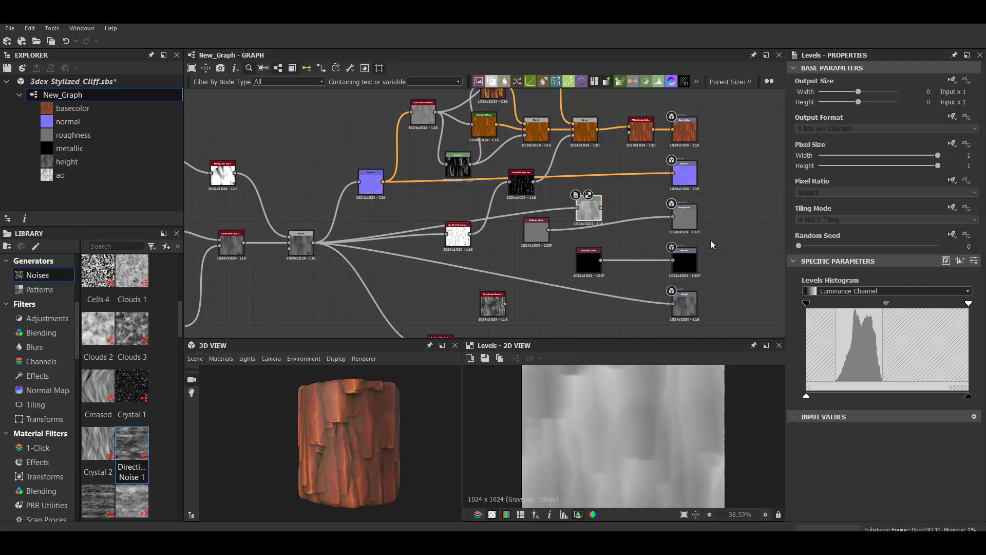
{"action": "scroll", "coordinate": [581, 222], "scroll_direction": "up", "scroll_amount": 2}
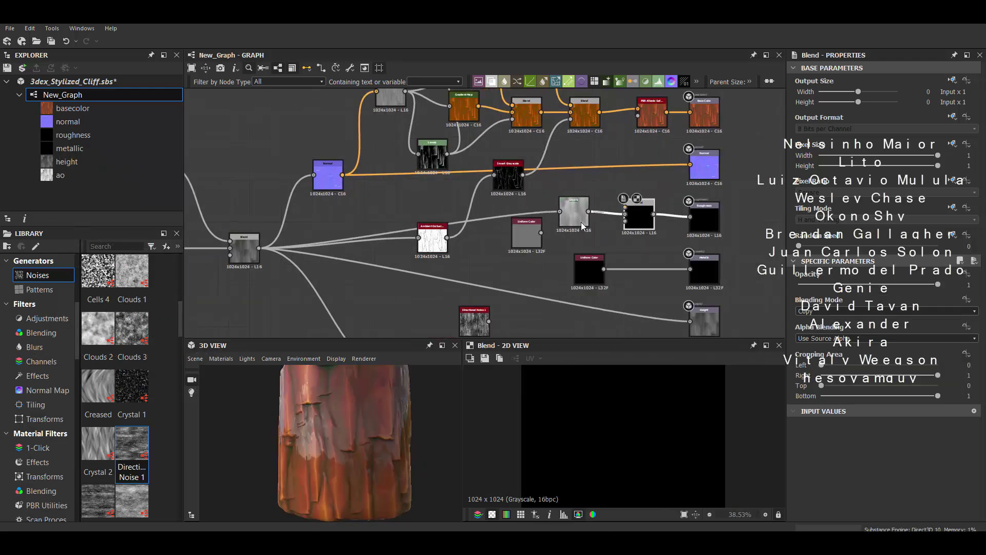
Step: Add a Fractal Sum 1 noise and wire it into the roughness Blend
{"action": "left_click", "coordinate": [572, 233]}
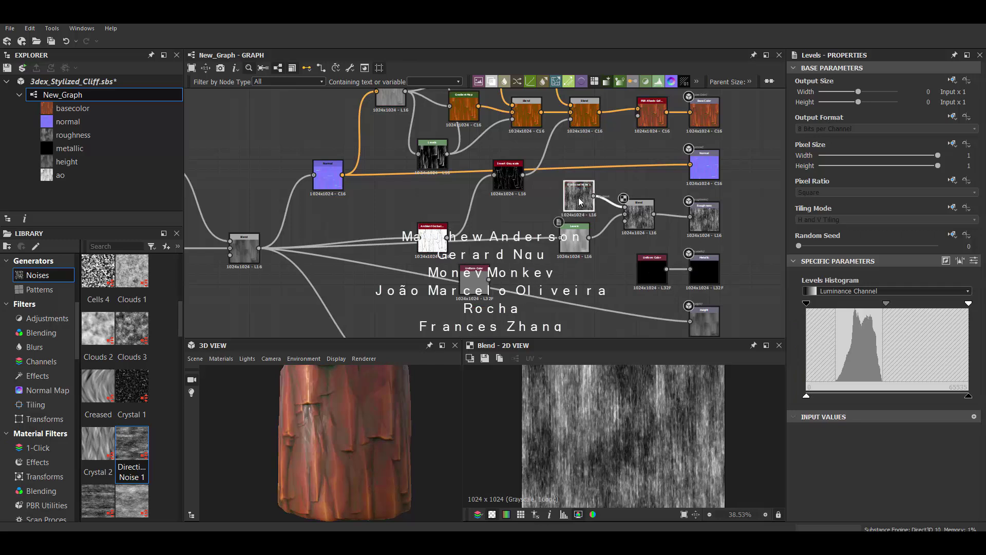
{"action": "scroll", "coordinate": [139, 363], "scroll_direction": "down", "scroll_amount": 3}
{"action": "mouse_move", "coordinate": [132, 345]}
{"action": "left_mouse_down"}
{"action": "mouse_move", "coordinate": [393, 324]}
{"action": "mouse_move", "coordinate": [407, 303]}
{"action": "left_mouse_up"}
{"action": "scroll", "coordinate": [180, 385], "scroll_direction": "down", "scroll_amount": 3}
{"action": "scroll", "coordinate": [181, 384], "scroll_direction": "down", "scroll_amount": 3}
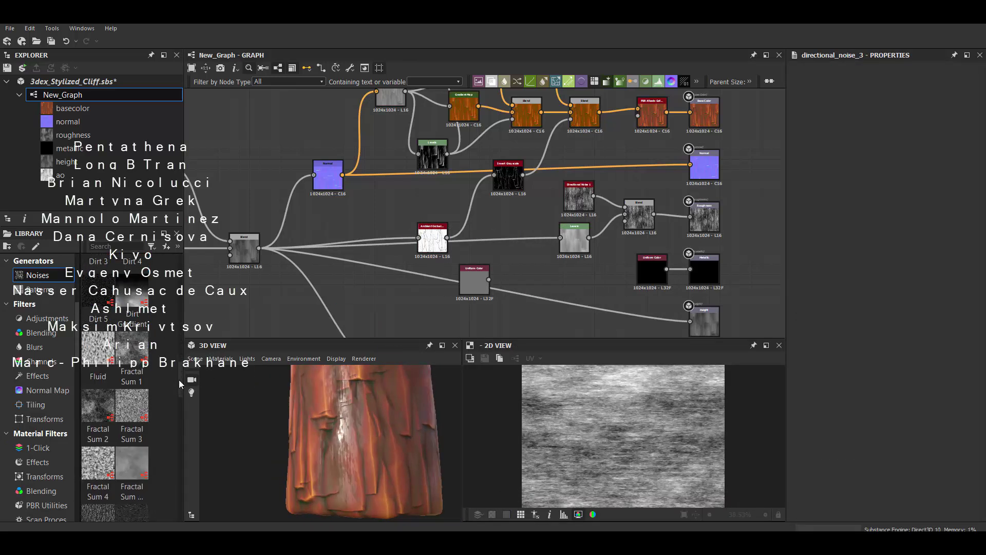
{"action": "left_click_drag", "start_coordinate": [132, 349], "coordinate": [410, 308]}
{"action": "scroll", "coordinate": [578, 172], "scroll_direction": "up", "scroll_amount": 2}
{"action": "mouse_move", "coordinate": [543, 283]}
{"action": "left_mouse_down"}
{"action": "mouse_move", "coordinate": [514, 185]}
{"action": "mouse_move", "coordinate": [505, 239]}
{"action": "left_mouse_up"}
Step: Try Add (Linear Dodge), Add Sub and other blending modes on the roughness Blend at about 0.36 opacity
{"action": "left_click", "coordinate": [883, 311]}
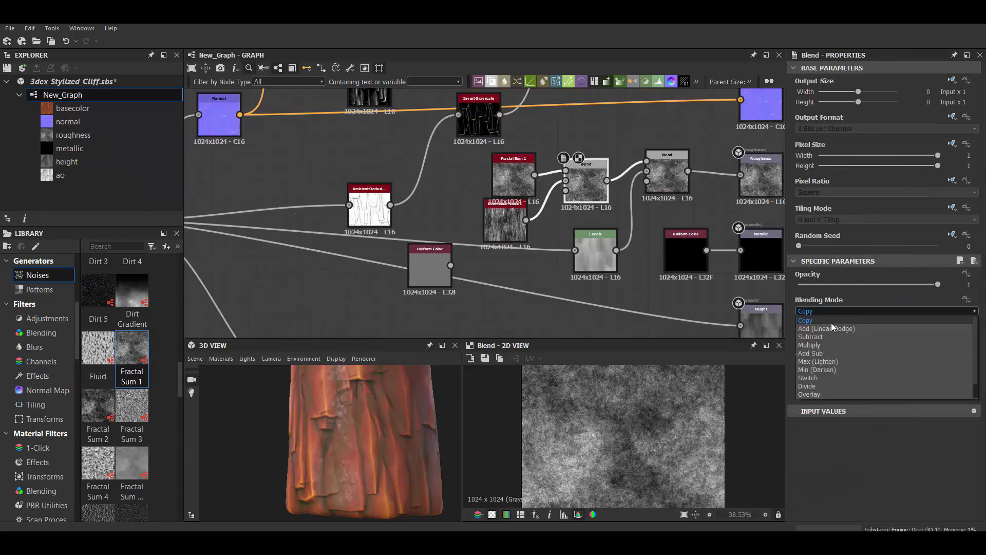
{"action": "left_click", "coordinate": [831, 328]}
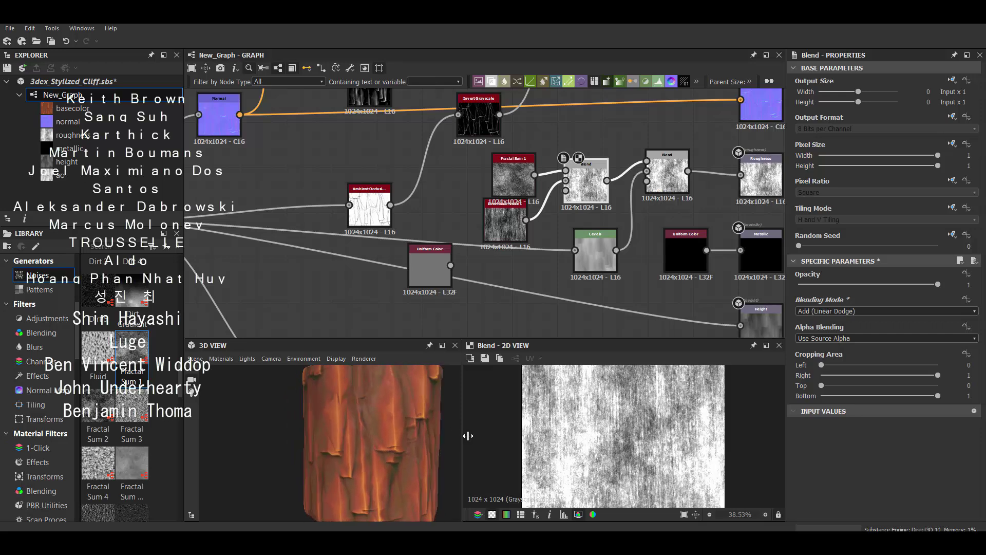
{"action": "left_click_drag", "start_coordinate": [406, 406], "coordinate": [359, 432]}
{"action": "mouse_move", "coordinate": [939, 284]}
{"action": "left_mouse_down"}
{"action": "mouse_move", "coordinate": [849, 285]}
{"action": "mouse_move", "coordinate": [939, 284]}
{"action": "left_mouse_up"}
{"action": "left_click", "coordinate": [883, 311]}
{"action": "left_click", "coordinate": [839, 345]}
{"action": "left_click", "coordinate": [883, 311]}
{"action": "left_click", "coordinate": [843, 359]}
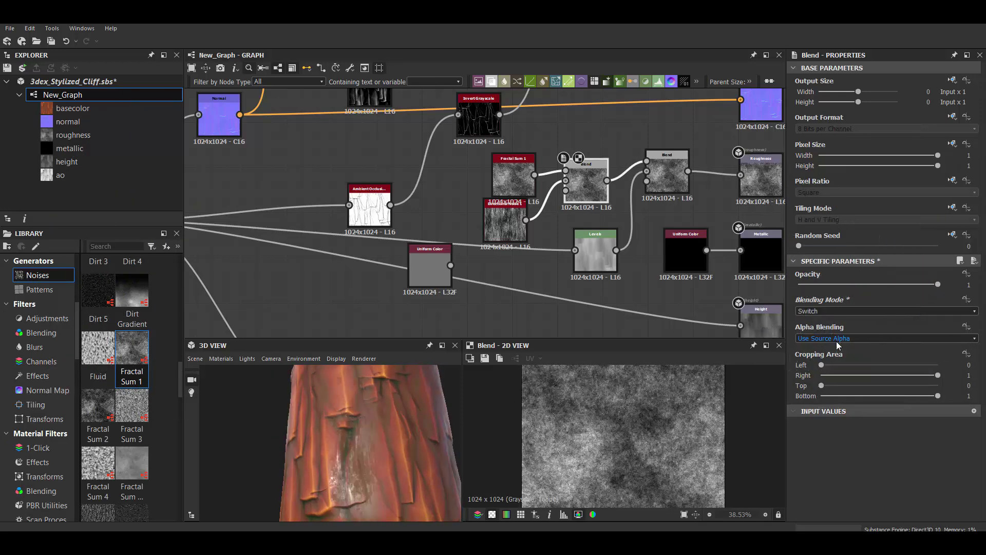
Step: Set the second roughness Blend to full opacity with a new blending mode, and add a Levels node
{"action": "left_click_drag", "start_coordinate": [360, 431], "coordinate": [391, 422]}
{"action": "middle_click_drag", "start_coordinate": [675, 183], "coordinate": [546, 159]}
{"action": "left_click", "coordinate": [546, 159]}
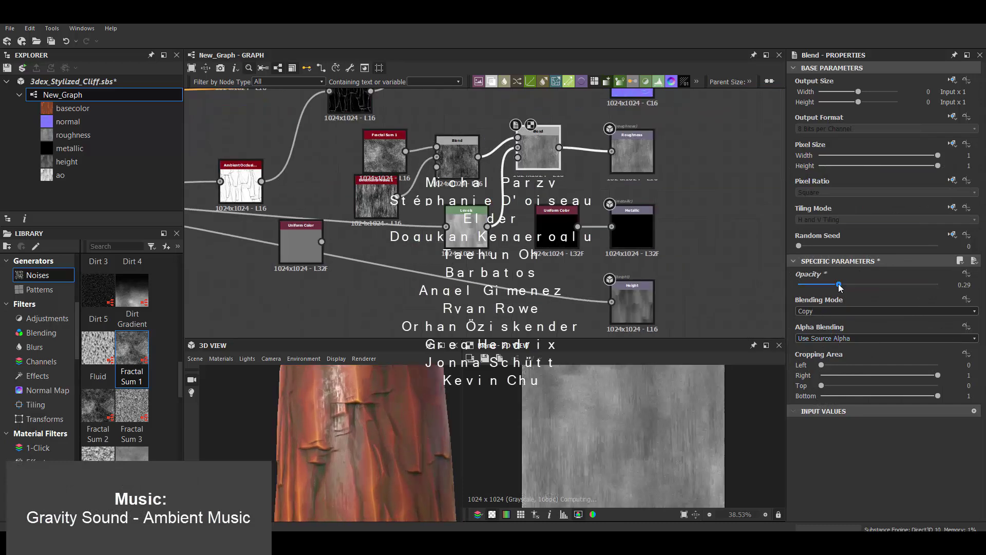
{"action": "mouse_move", "coordinate": [938, 284]}
{"action": "left_mouse_down"}
{"action": "mouse_move", "coordinate": [865, 286]}
{"action": "mouse_move", "coordinate": [938, 284]}
{"action": "left_mouse_up"}
{"action": "left_click", "coordinate": [884, 311]}
{"action": "left_click", "coordinate": [821, 323]}
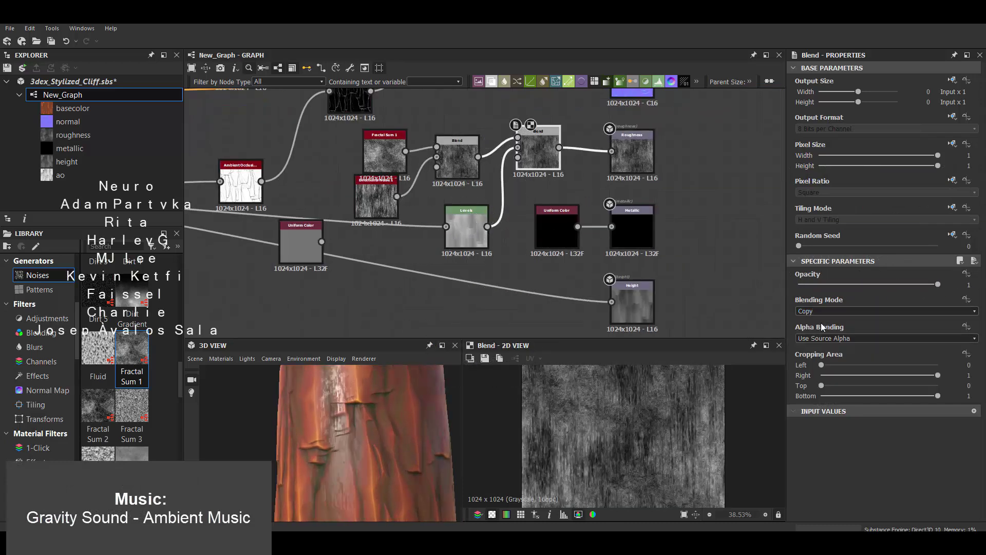
{"action": "left_click", "coordinate": [884, 311]}
{"action": "left_click", "coordinate": [843, 322]}
{"action": "left_click_drag", "start_coordinate": [855, 289], "coordinate": [904, 286]}
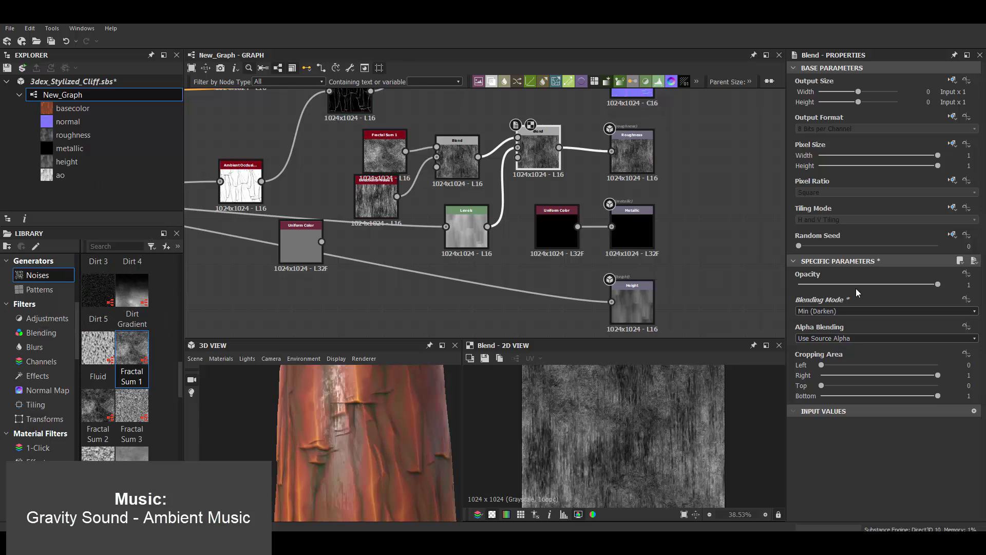
{"action": "middle_click_drag", "start_coordinate": [411, 231], "coordinate": [495, 226]}
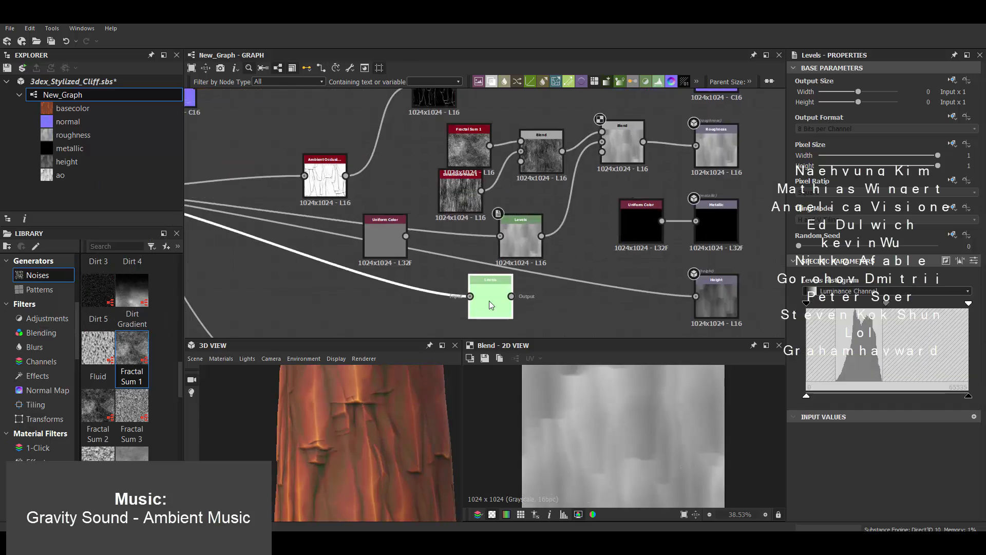
Step: Wire the new Levels, with its input range tightened, into the roughness Blend set to Min (Darken)
{"action": "left_click_drag", "start_coordinate": [806, 303], "coordinate": [849, 305]}
{"action": "left_click_drag", "start_coordinate": [968, 303], "coordinate": [876, 306]}
{"action": "left_click_drag", "start_coordinate": [510, 296], "coordinate": [602, 152]}
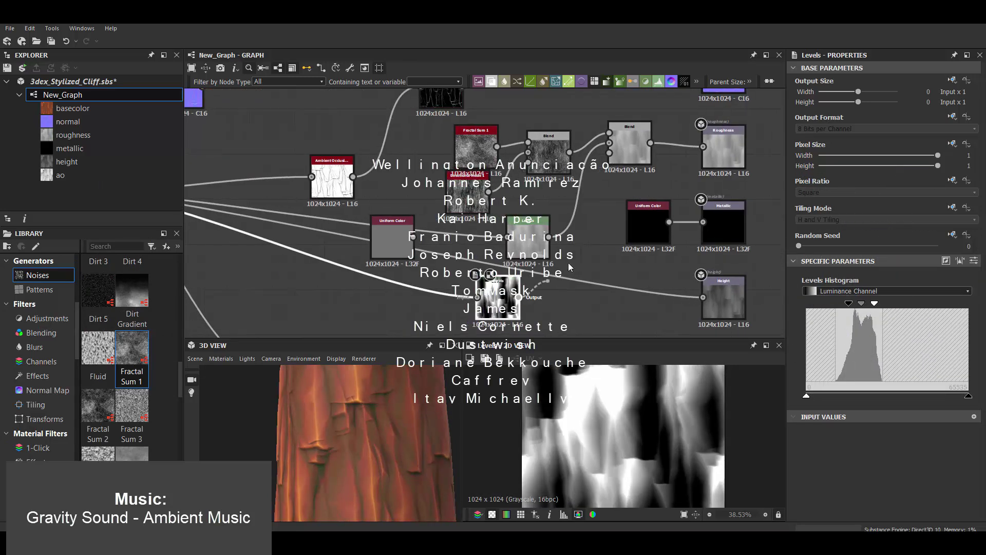
{"action": "left_click", "coordinate": [623, 149]}
{"action": "left_click_drag", "start_coordinate": [919, 284], "coordinate": [931, 288]}
{"action": "left_click", "coordinate": [900, 311]}
{"action": "left_click", "coordinate": [825, 354]}
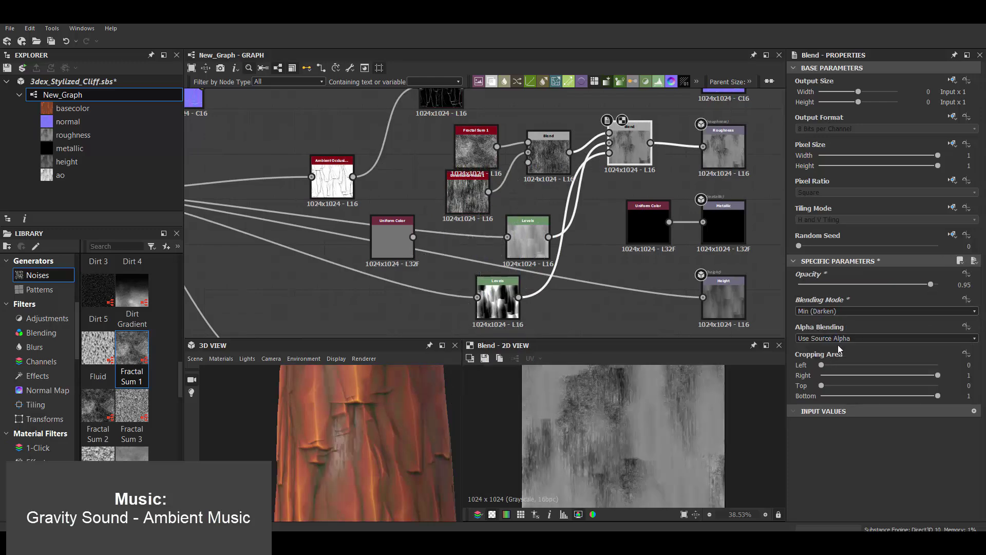
Step: Adjust the new Levels' midtones and bring the roughness Blend's opacity down to 0.4
{"action": "middle_click_drag", "start_coordinate": [500, 320], "coordinate": [504, 281]}
{"action": "left_click", "coordinate": [504, 282]}
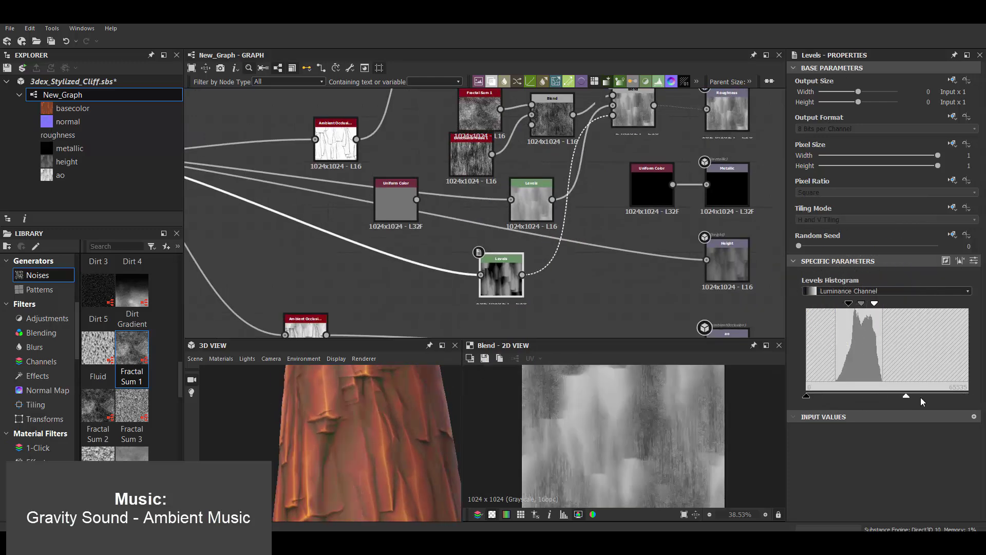
{"action": "left_click_drag", "start_coordinate": [411, 451], "coordinate": [372, 449]}
{"action": "left_click", "coordinate": [232, 208]}
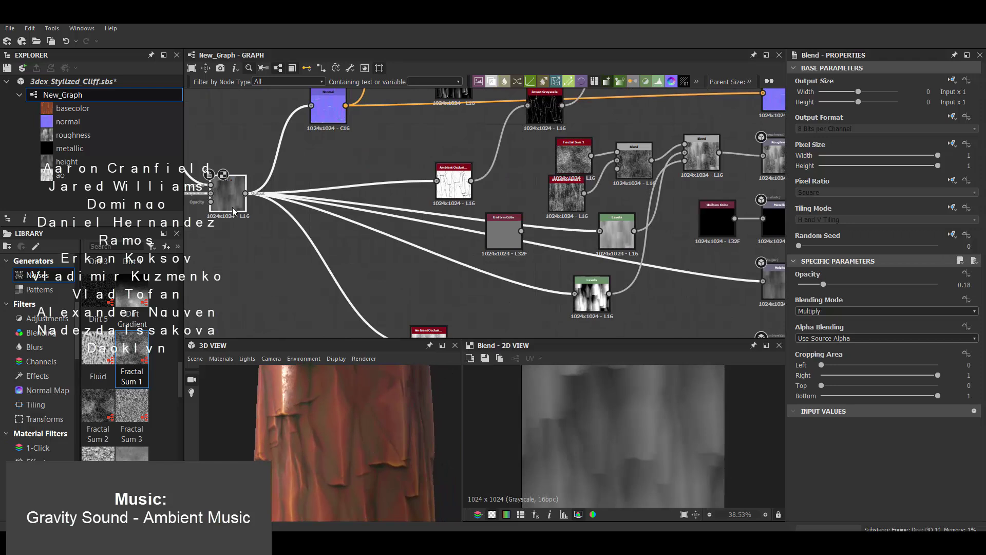
{"action": "scroll", "coordinate": [438, 442], "scroll_direction": "down", "scroll_amount": 3}
{"action": "scroll", "coordinate": [438, 442], "scroll_direction": "up", "scroll_amount": 3}
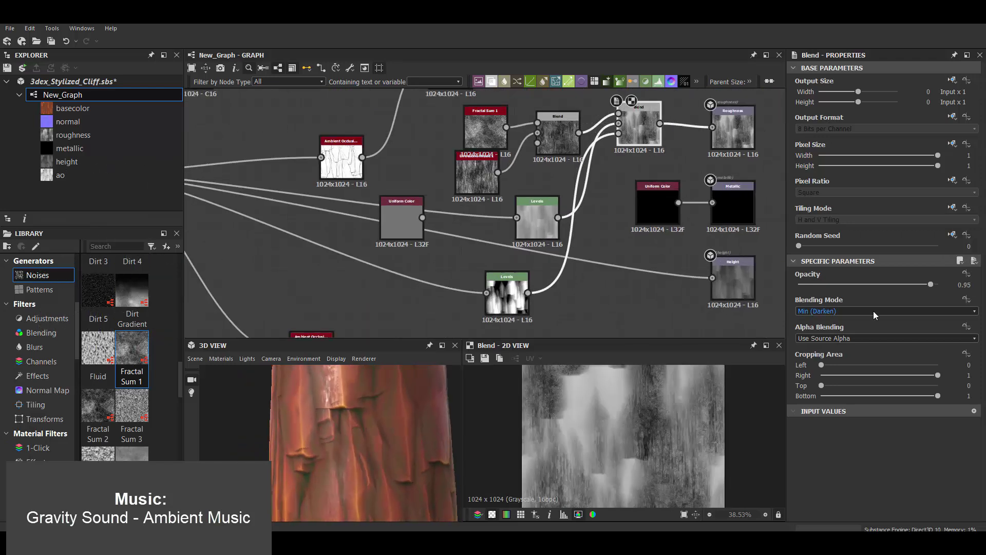
{"action": "mouse_move", "coordinate": [930, 284]}
{"action": "left_mouse_down"}
{"action": "mouse_move", "coordinate": [841, 291]}
{"action": "mouse_move", "coordinate": [854, 284]}
{"action": "left_mouse_up"}
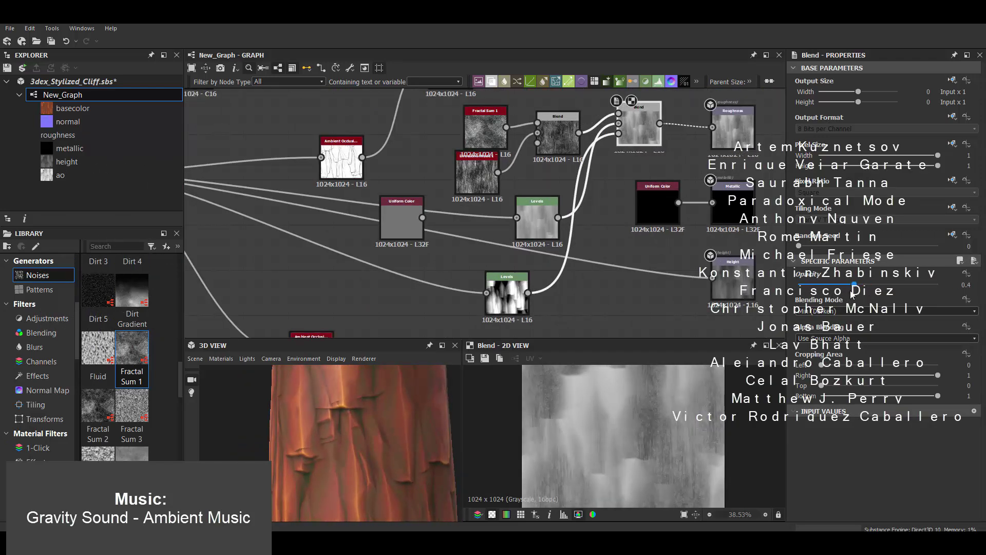
{"action": "left_click", "coordinate": [537, 221]}
{"action": "left_click", "coordinate": [642, 163]}
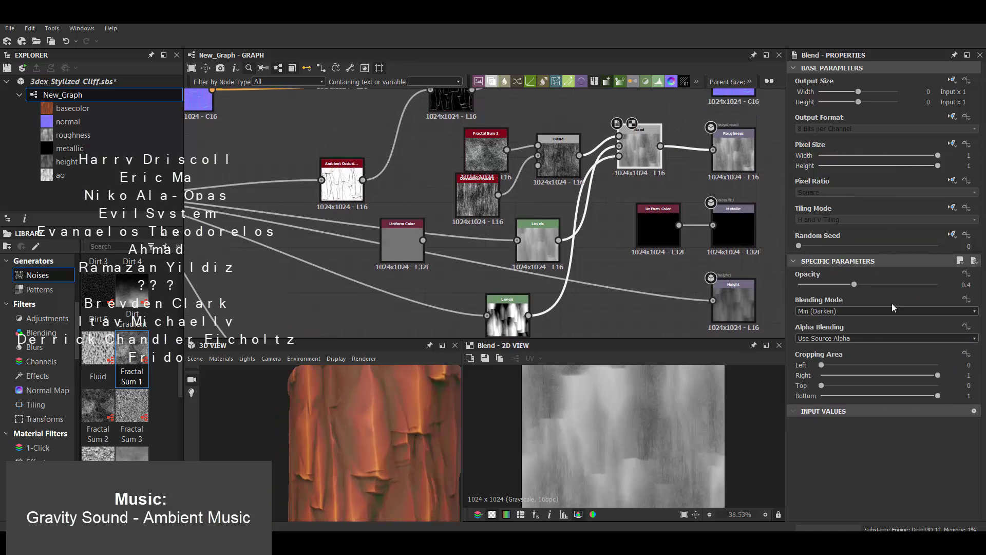
Step: Brighten the middle Levels' midtones and move the white Levels node clear of the Blend
{"action": "left_click", "coordinate": [538, 239]}
{"action": "left_click_drag", "start_coordinate": [886, 303], "coordinate": [895, 303]}
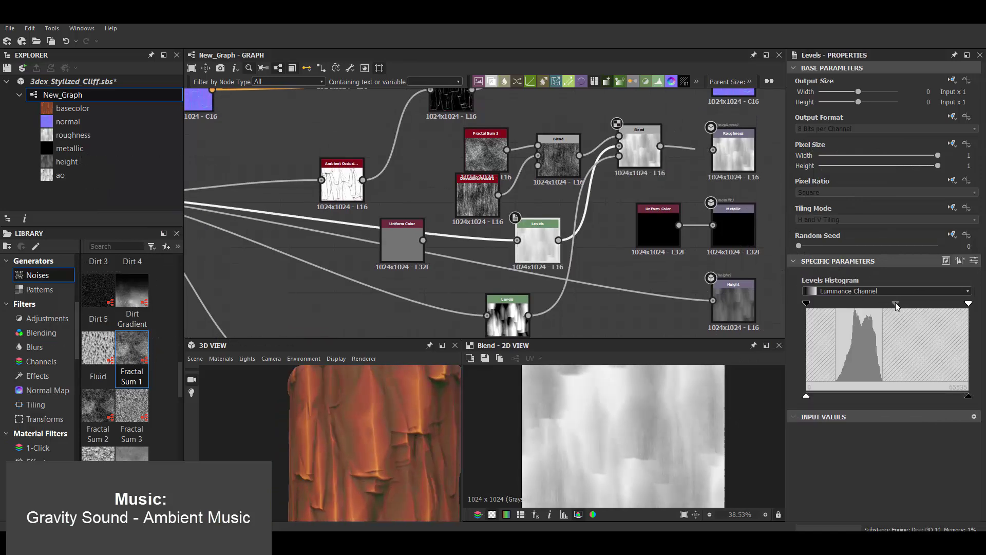
{"action": "scroll", "coordinate": [338, 418], "scroll_direction": "down", "scroll_amount": 5}
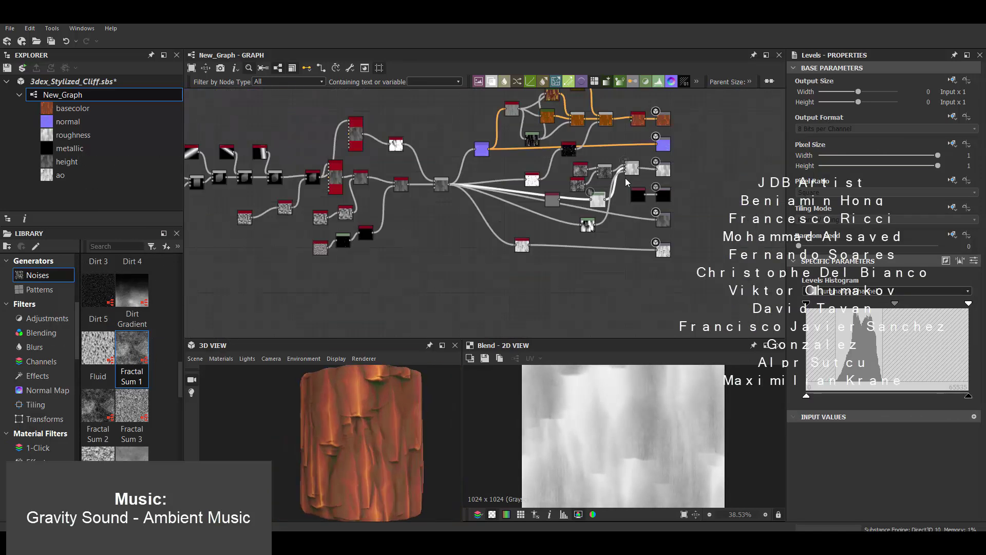
{"action": "left_click_drag", "start_coordinate": [568, 181], "coordinate": [567, 163]}
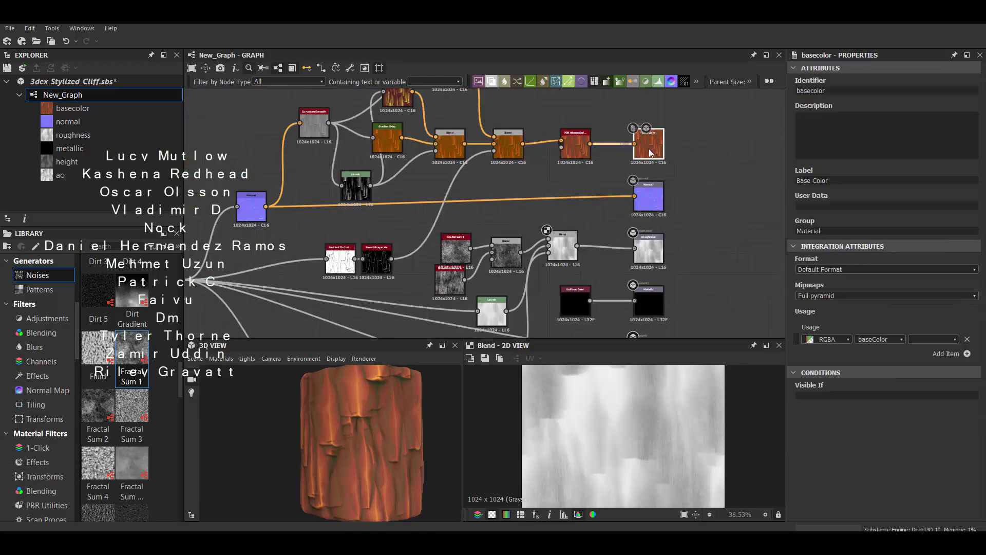
{"action": "key", "text": "space"}
{"action": "type", "text": "hsl"}
{"action": "key", "text": "Return"}
{"action": "mouse_move", "coordinate": [869, 284]}
{"action": "left_mouse_down"}
{"action": "mouse_move", "coordinate": [924, 285]}
{"action": "mouse_move", "coordinate": [830, 284]}
{"action": "left_mouse_up"}
{"action": "scroll", "coordinate": [425, 450], "scroll_direction": "down", "scroll_amount": 3}
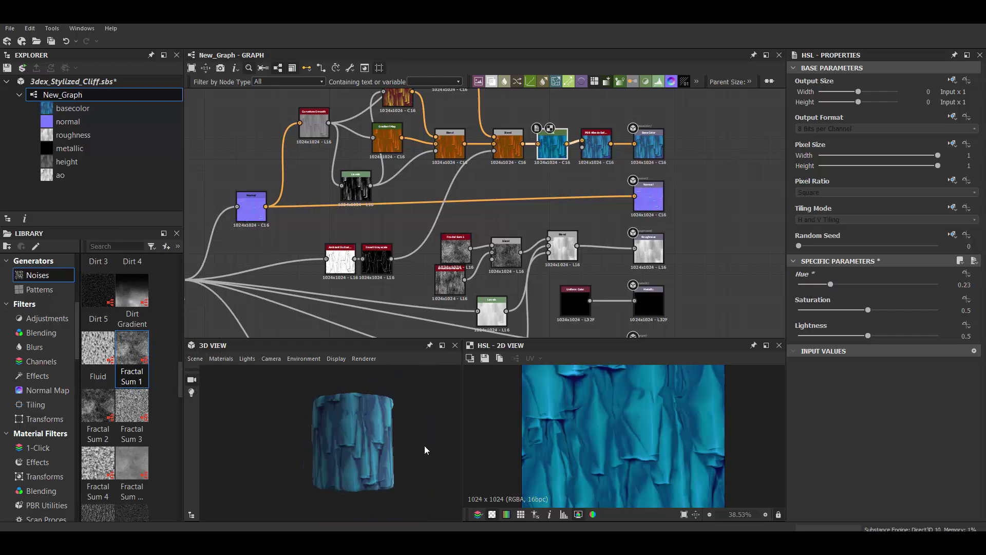
{"action": "scroll", "coordinate": [425, 450], "scroll_direction": "up", "scroll_amount": 3}
{"action": "left_click_drag", "start_coordinate": [552, 147], "coordinate": [546, 202]}
{"action": "key", "text": "Delete"}
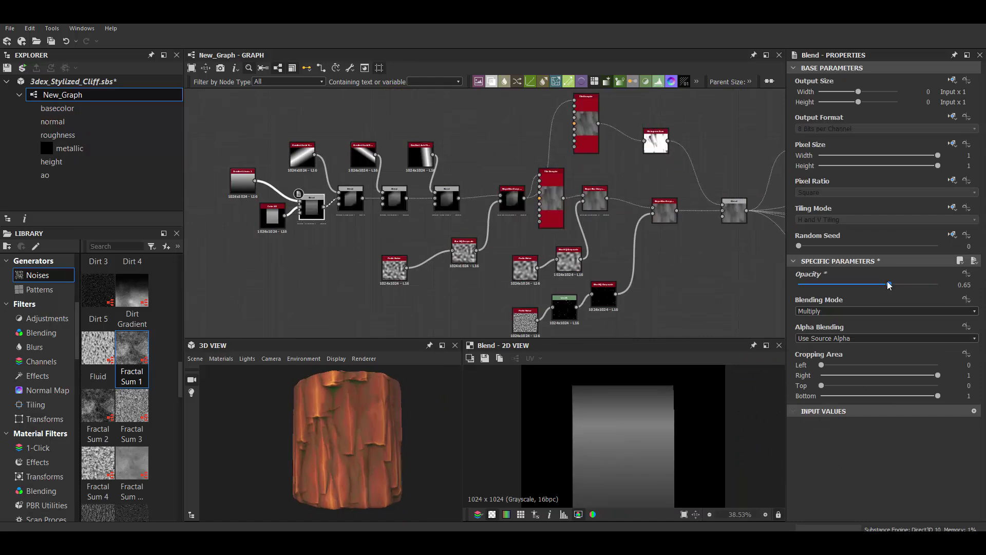
Step: Lower the height Blend's opacity and move the Gradient Axial Reflected's Point 1 and Point 2
{"action": "mouse_move", "coordinate": [889, 284]}
{"action": "left_mouse_down"}
{"action": "mouse_move", "coordinate": [791, 288]}
{"action": "mouse_move", "coordinate": [940, 294]}
{"action": "mouse_move", "coordinate": [902, 286]}
{"action": "left_mouse_up"}
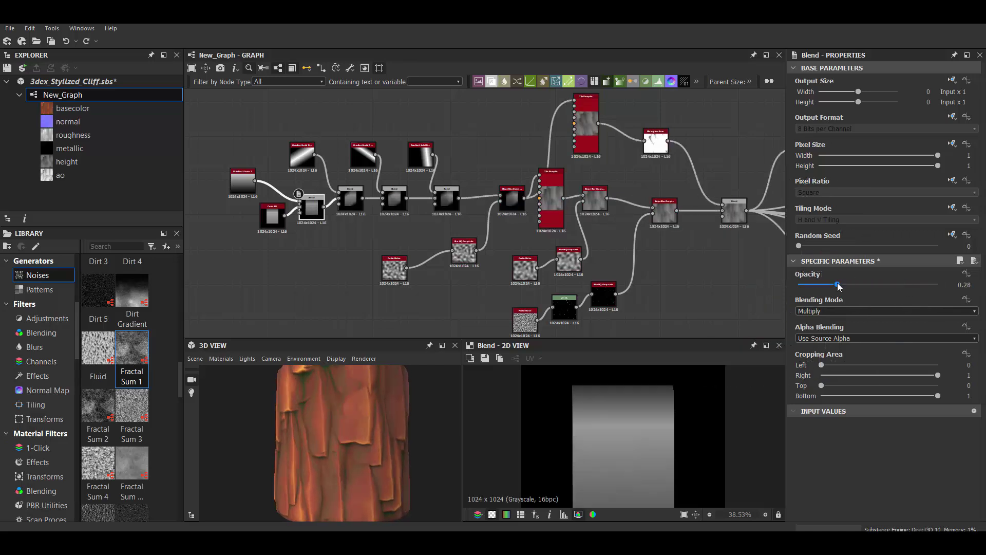
{"action": "scroll", "coordinate": [388, 212], "scroll_direction": "up", "scroll_amount": 2}
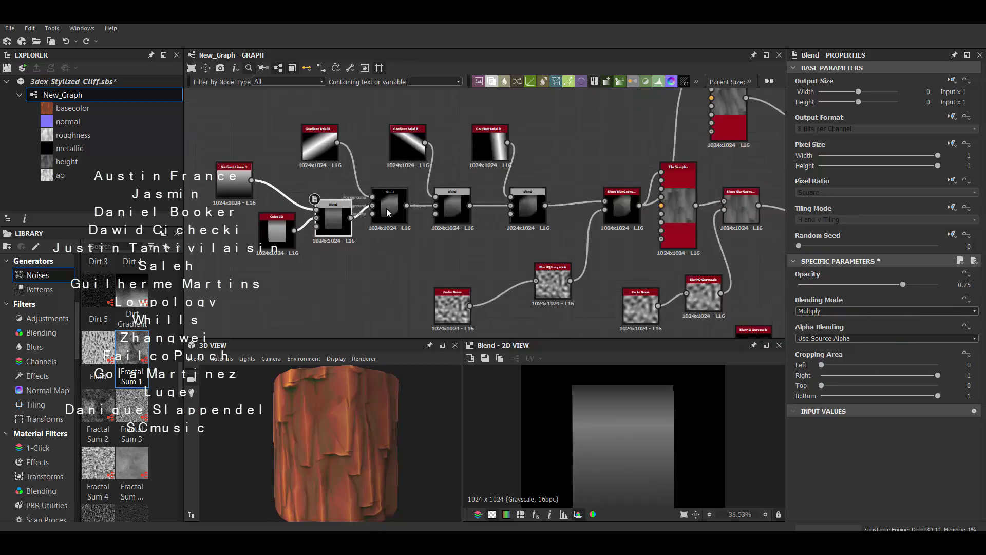
{"action": "left_click", "coordinate": [319, 145]}
{"action": "scroll", "coordinate": [874, 309], "scroll_direction": "down", "scroll_amount": 2}
{"action": "mouse_move", "coordinate": [872, 424]}
{"action": "left_mouse_down"}
{"action": "mouse_move", "coordinate": [898, 423]}
{"action": "mouse_move", "coordinate": [843, 423]}
{"action": "left_mouse_up"}
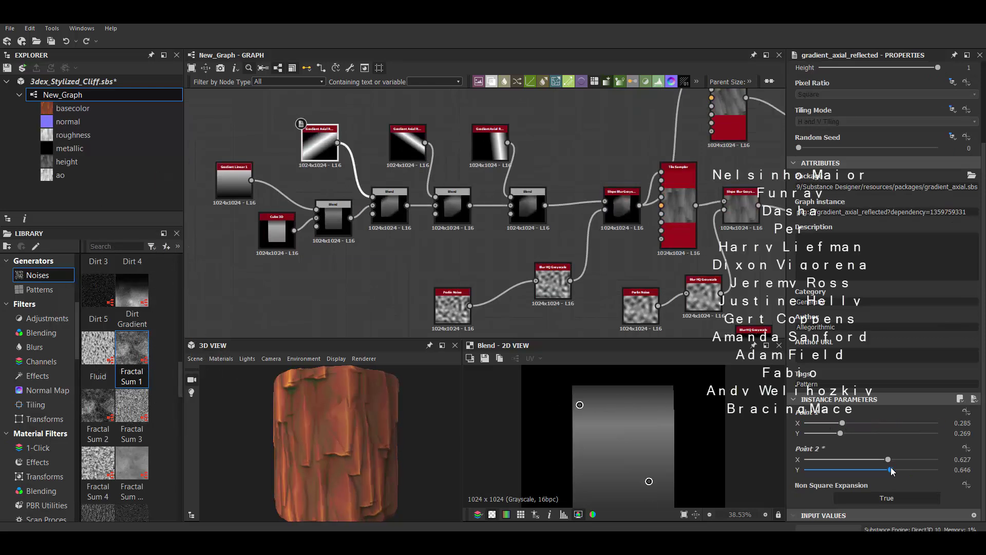
{"action": "mouse_move", "coordinate": [891, 471]}
{"action": "left_mouse_down"}
{"action": "mouse_move", "coordinate": [805, 469]}
{"action": "mouse_move", "coordinate": [913, 469]}
{"action": "left_mouse_up"}
Step: Preview the material on a cube and a plane in the 3D view, then return to the cylinder
{"action": "left_click", "coordinate": [195, 359]}
{"action": "left_click", "coordinate": [205, 122]}
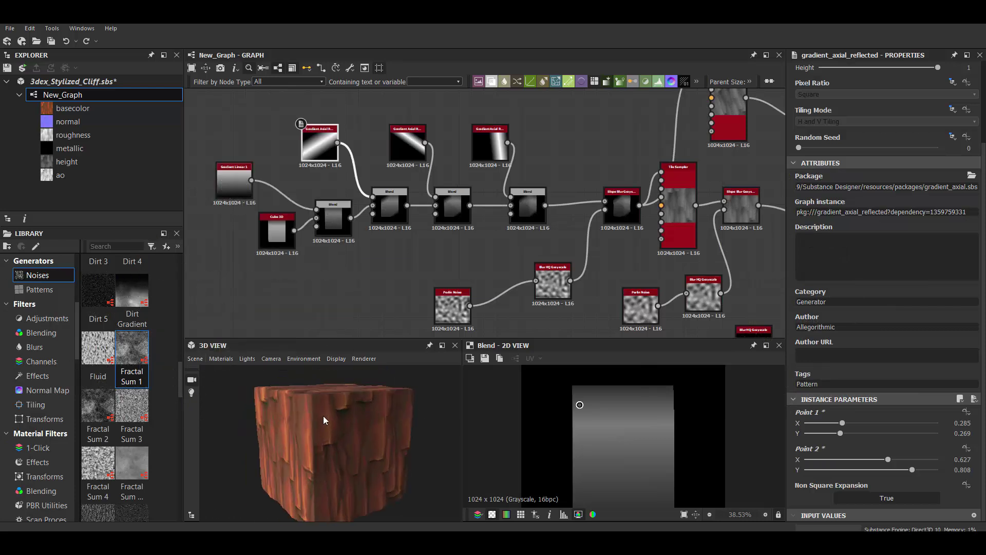
{"action": "left_click", "coordinate": [196, 359]}
{"action": "left_click", "coordinate": [206, 143]}
{"action": "left_click_drag", "start_coordinate": [308, 436], "coordinate": [330, 427]}
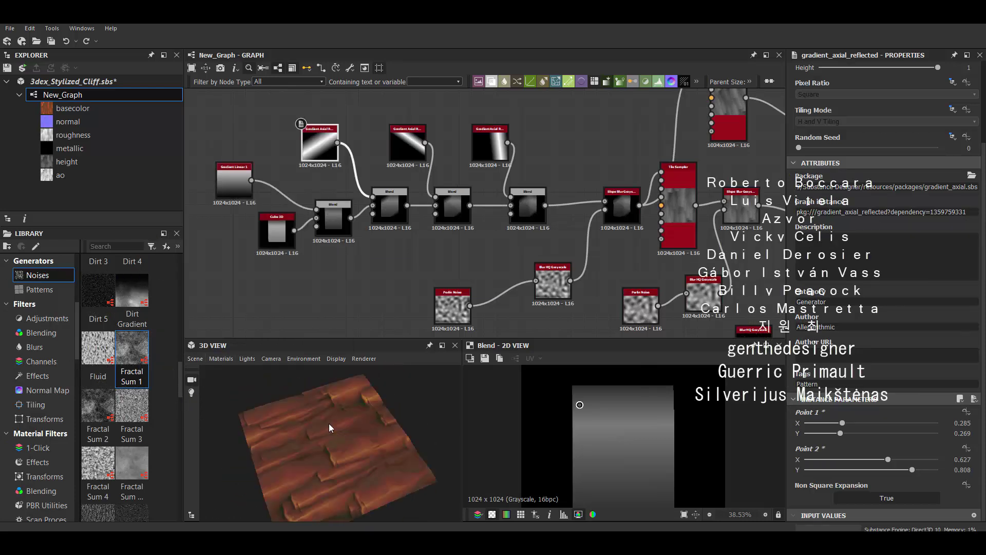
{"action": "left_click", "coordinate": [196, 359]}
{"action": "left_click", "coordinate": [205, 133]}
Step: Push the gradient's Point 2 to the right edge (1, 0.25) and reposition Point 1
{"action": "middle_click_drag", "start_coordinate": [651, 186], "coordinate": [603, 205]}
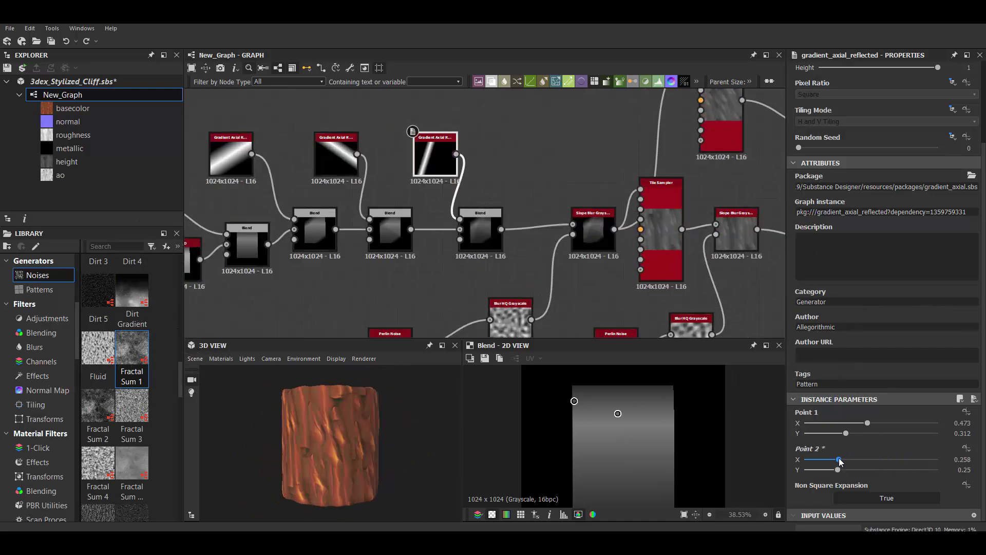
{"action": "left_click_drag", "start_coordinate": [882, 460], "coordinate": [938, 459]}
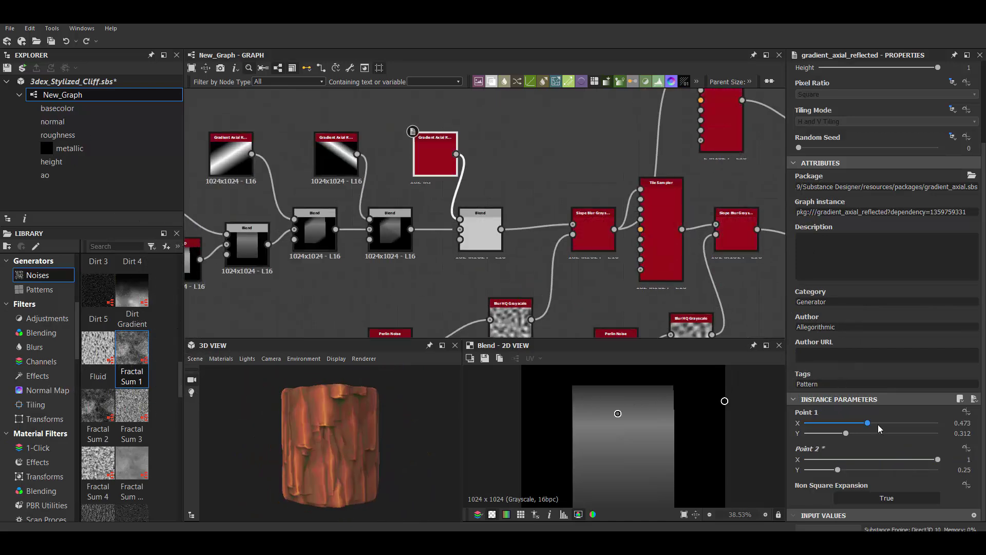
{"action": "left_click_drag", "start_coordinate": [868, 423], "coordinate": [850, 424]}
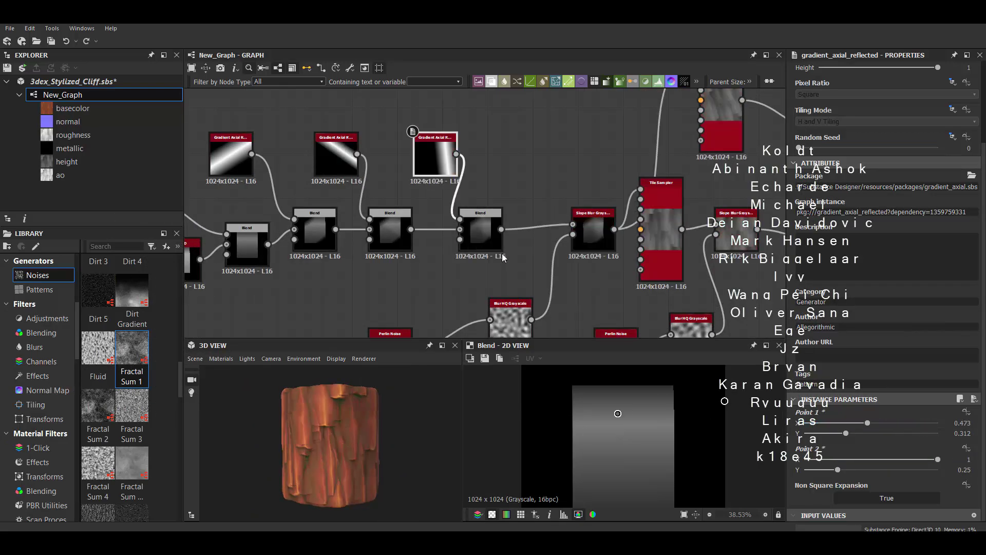